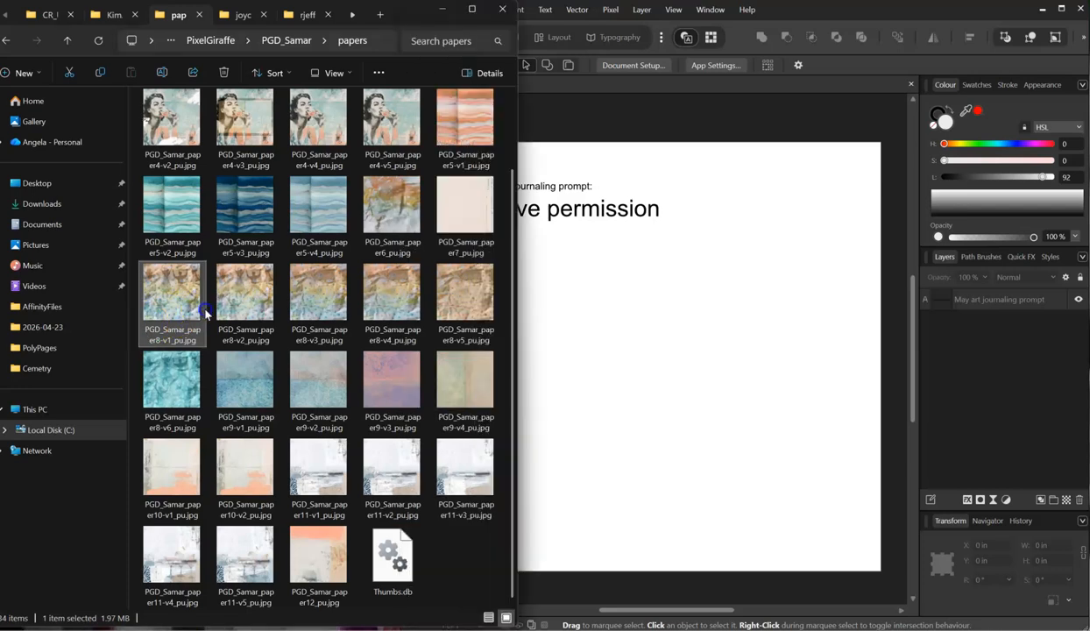
- Place PGD_Samar_paper11-v3_pu.jpg over the whole page and move its layer below the journaling prompt text
{"action": "left_click", "coordinate": [455, 482]}
{"action": "left_click_drag", "start_coordinate": [455, 482], "coordinate": [671, 366]}
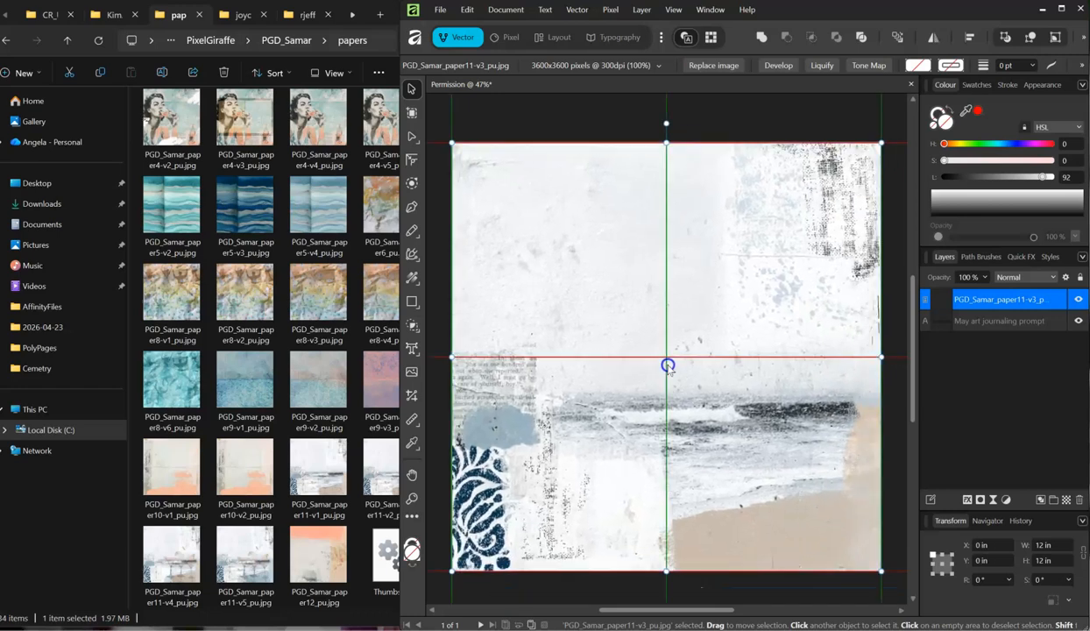
{"action": "left_click_drag", "start_coordinate": [949, 300], "coordinate": [929, 335]}
{"action": "mouse_move", "coordinate": [711, 254]}
{"action": "left_mouse_down"}
{"action": "mouse_move", "coordinate": [705, 270]}
{"action": "mouse_move", "coordinate": [711, 252]}
{"action": "left_mouse_up"}
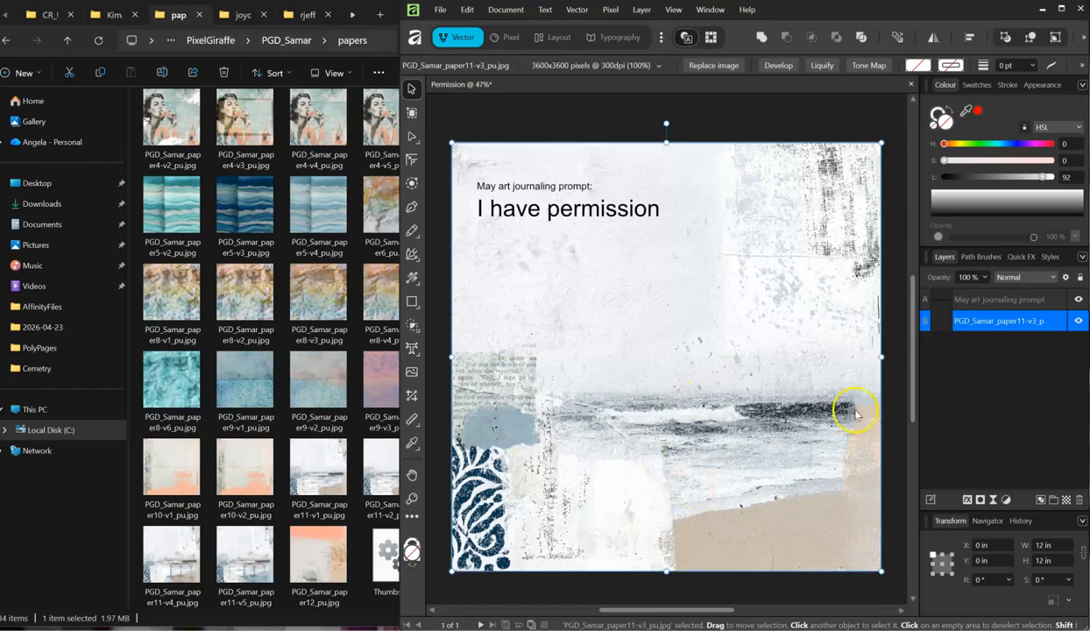
- Open the elements folder of the PGD_Samar kit in File Explorer
{"action": "left_click", "coordinate": [432, 268]}
{"action": "left_click", "coordinate": [292, 225]}
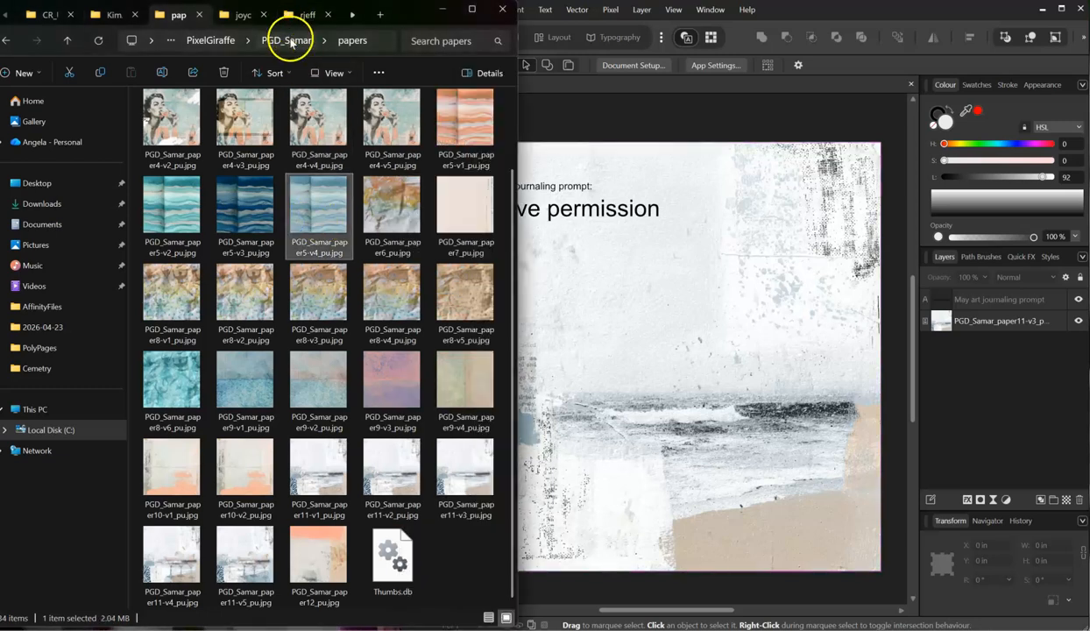
{"action": "left_click", "coordinate": [287, 41]}
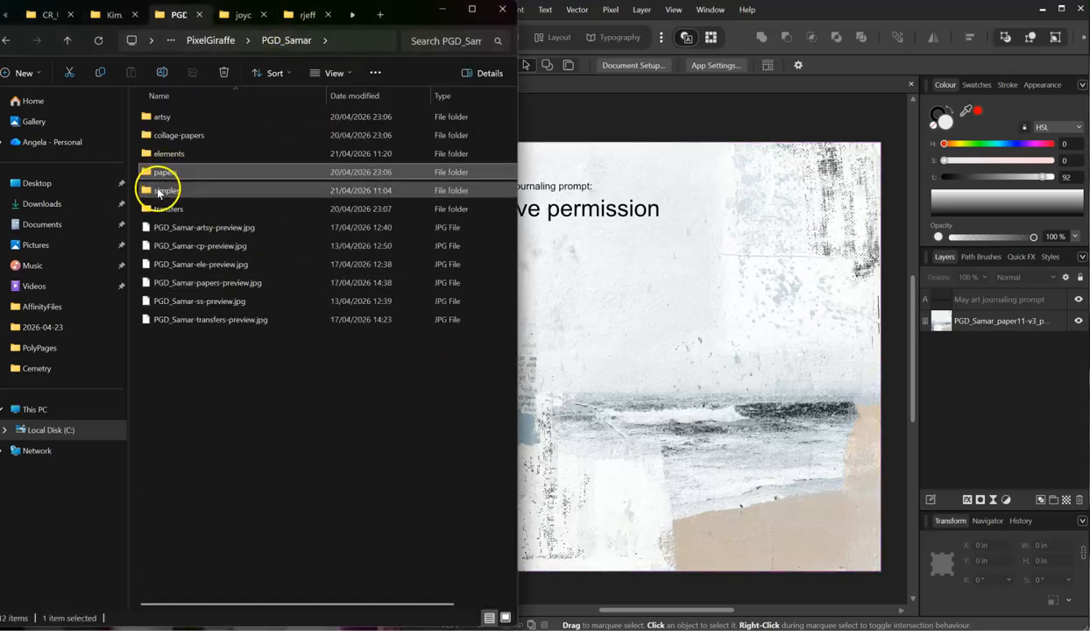
{"action": "double_click", "coordinate": [163, 153]}
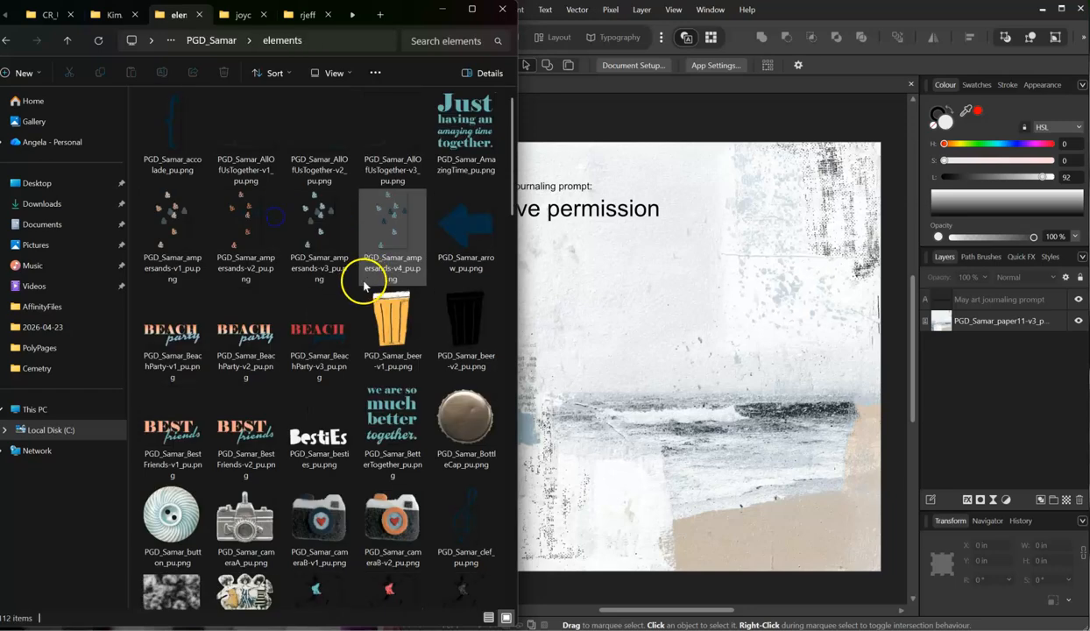
- Find PGD_Samar_DancingWoman-v1_pu.png in the elements folder and place it over the seascape in the lower right part of the page
{"action": "scroll", "coordinate": [364, 285], "scroll_direction": "down", "scroll_amount": 10}
{"action": "scroll", "coordinate": [364, 285], "scroll_direction": "down", "scroll_amount": 6}
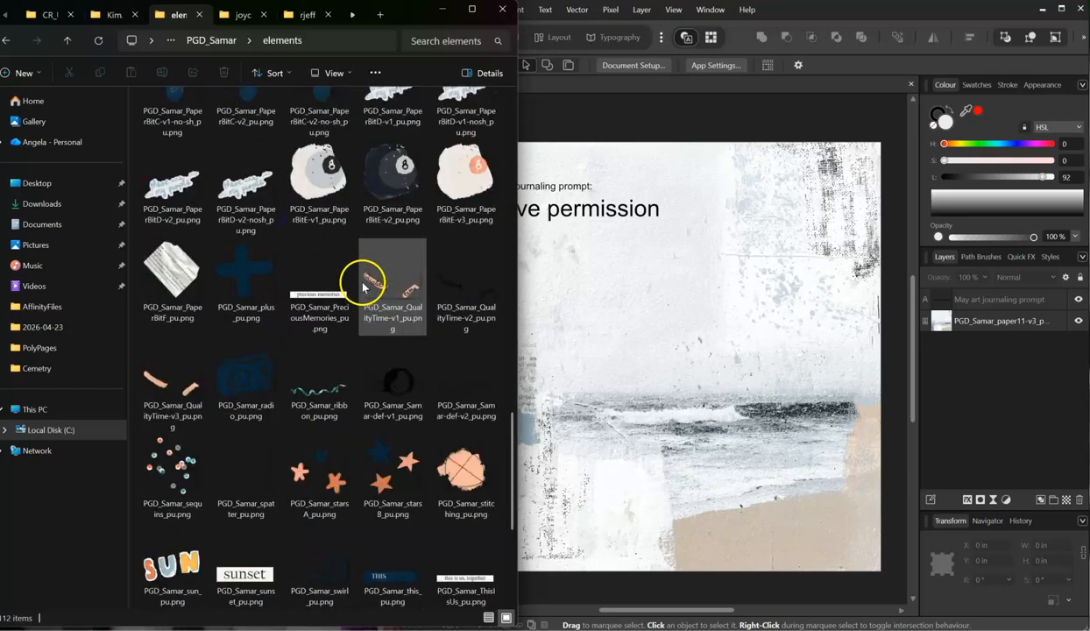
{"action": "scroll", "coordinate": [363, 285], "scroll_direction": "down", "scroll_amount": 3}
{"action": "scroll", "coordinate": [362, 285], "scroll_direction": "up", "scroll_amount": 10}
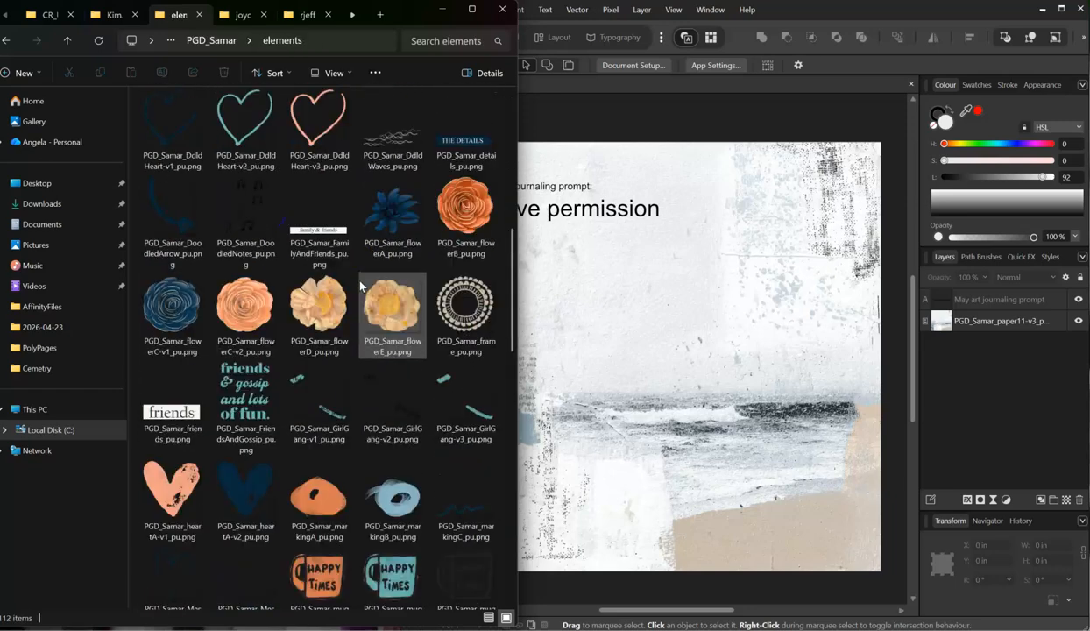
{"action": "scroll", "coordinate": [359, 285], "scroll_direction": "up", "scroll_amount": 10}
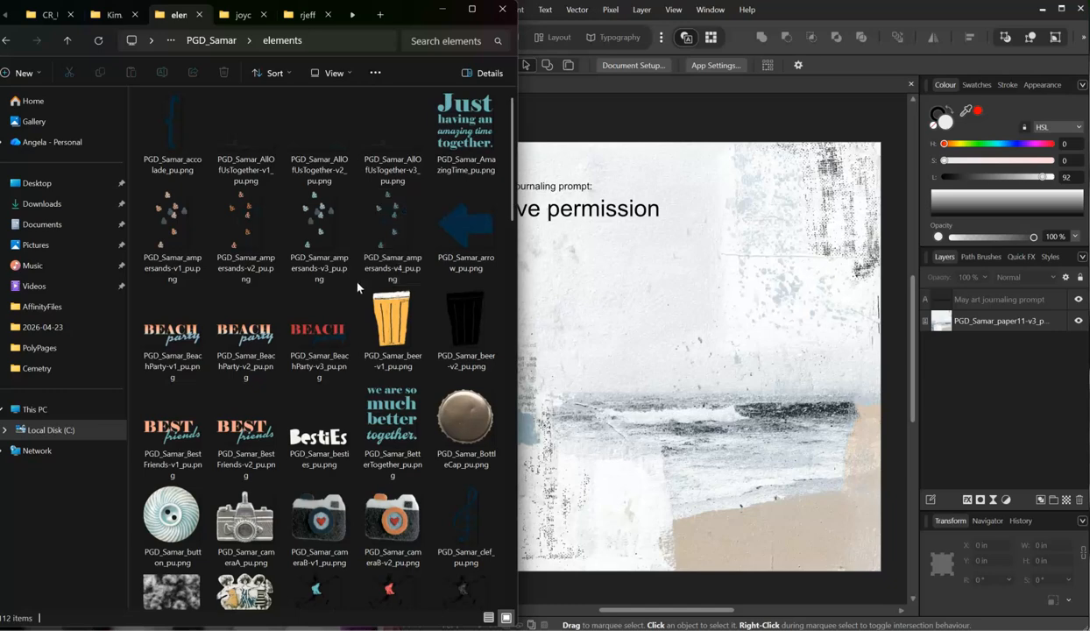
{"action": "left_click", "coordinate": [321, 578]}
{"action": "left_click_drag", "start_coordinate": [750, 359], "coordinate": [730, 403]}
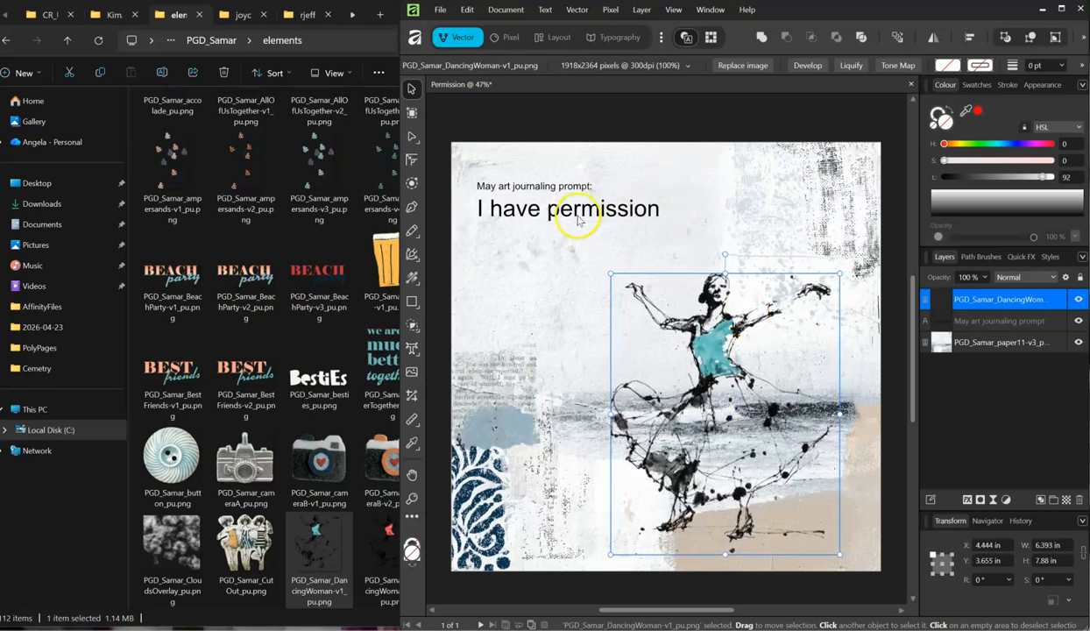
{"action": "left_click", "coordinate": [747, 170]}
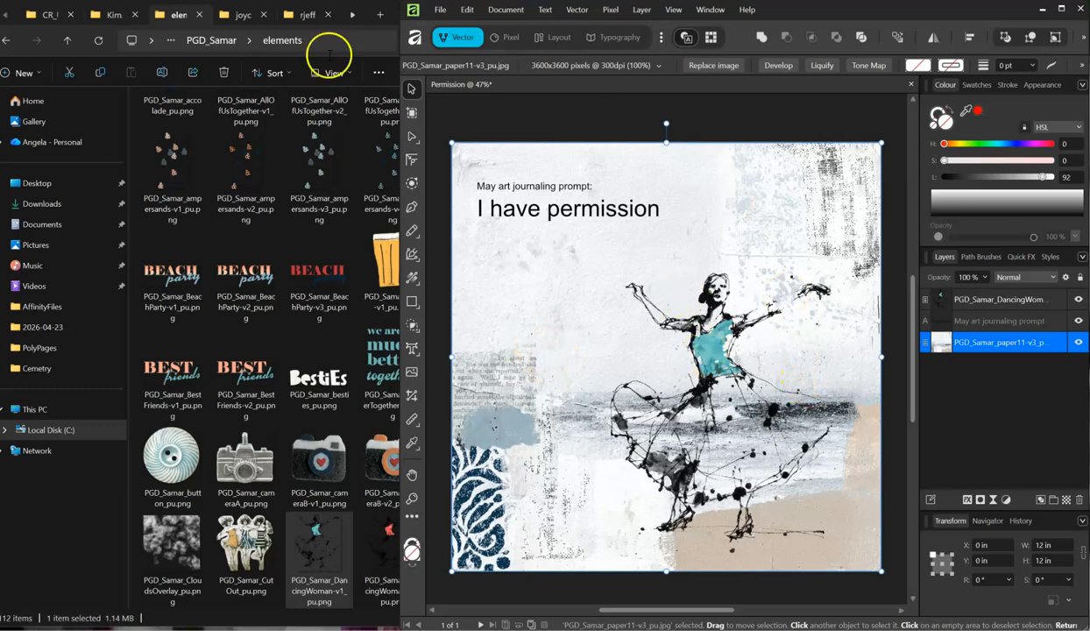
- Open the orange alphabet folder inside the Alphas of the FrolickyFun kit and browse to its lowercase letters
{"action": "left_click", "coordinate": [106, 17]}
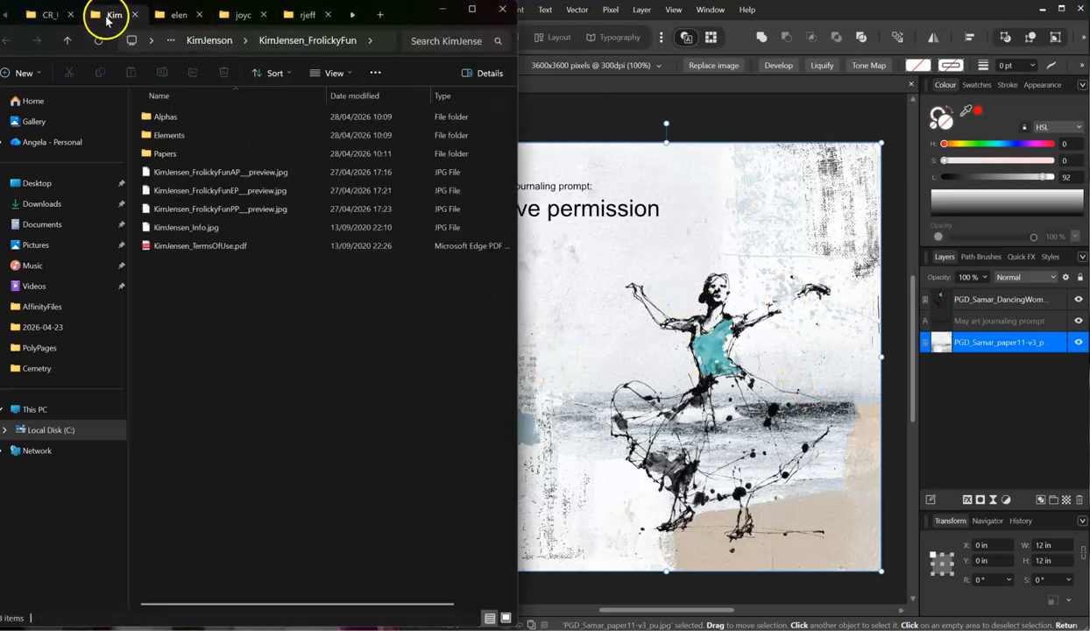
{"action": "double_click", "coordinate": [145, 114]}
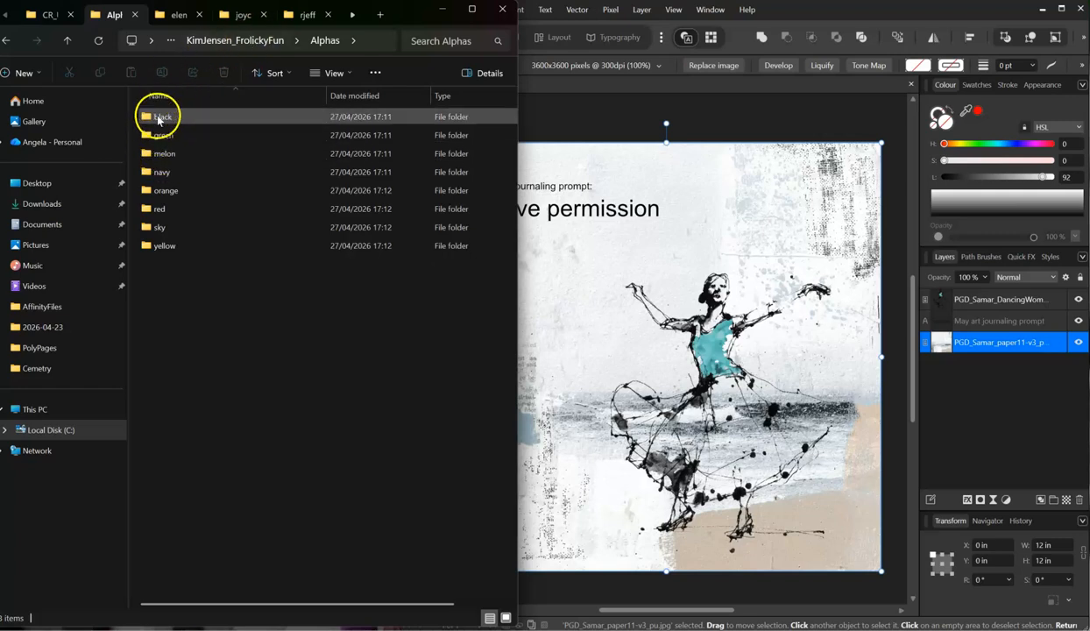
{"action": "left_click", "coordinate": [159, 192]}
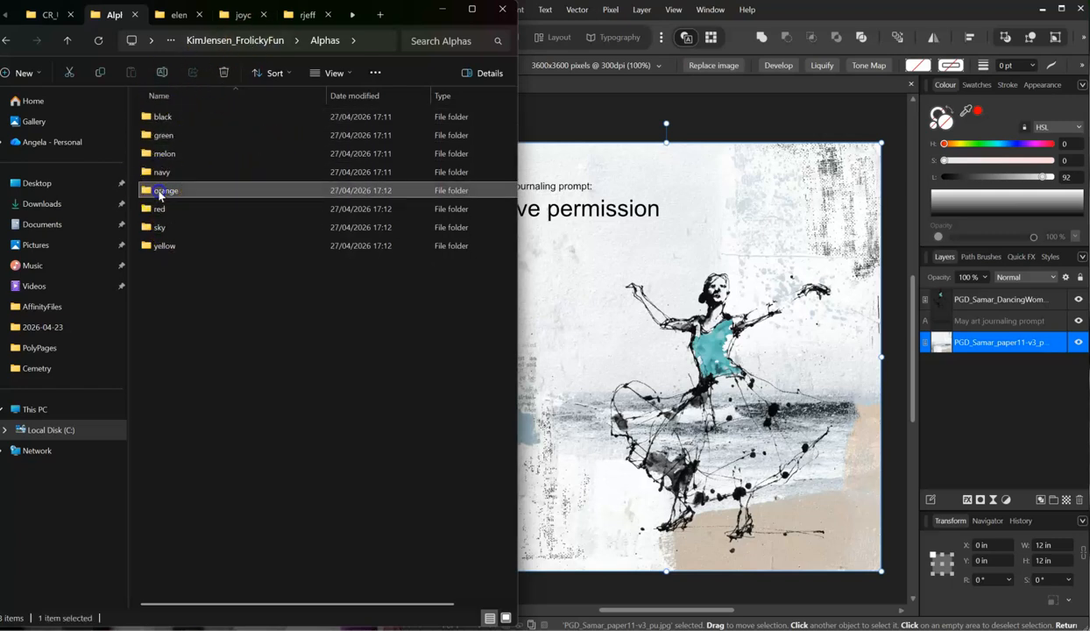
{"action": "double_click", "coordinate": [158, 194]}
{"action": "scroll", "coordinate": [307, 245], "scroll_direction": "down", "scroll_amount": 10}
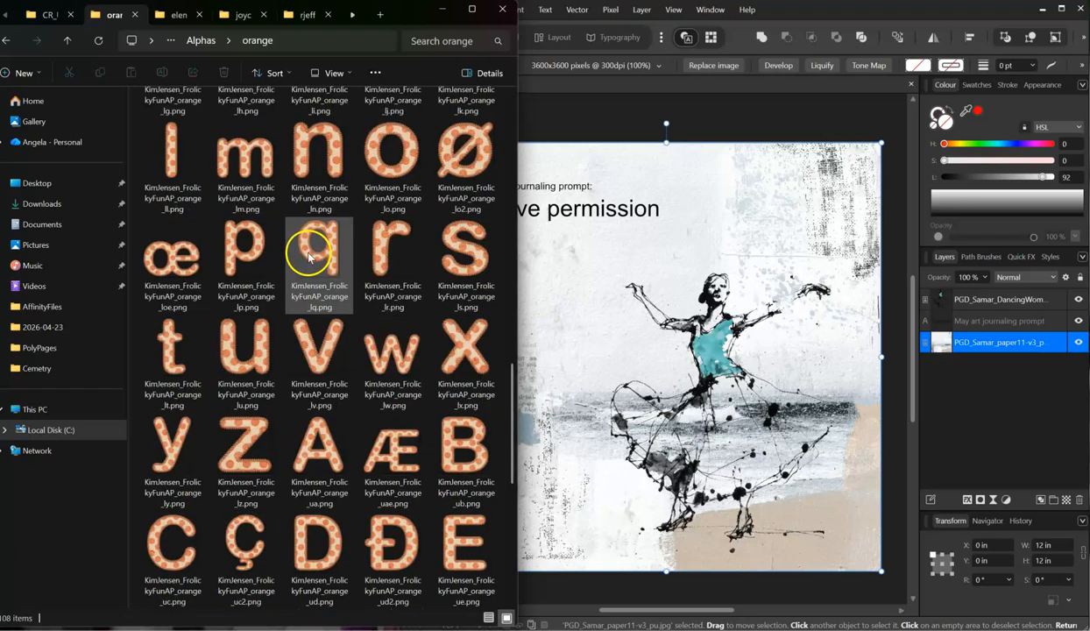
- Lock the three existing layers and place the orange lowercase letter p below the prompt text
{"action": "left_click", "coordinate": [251, 256]}
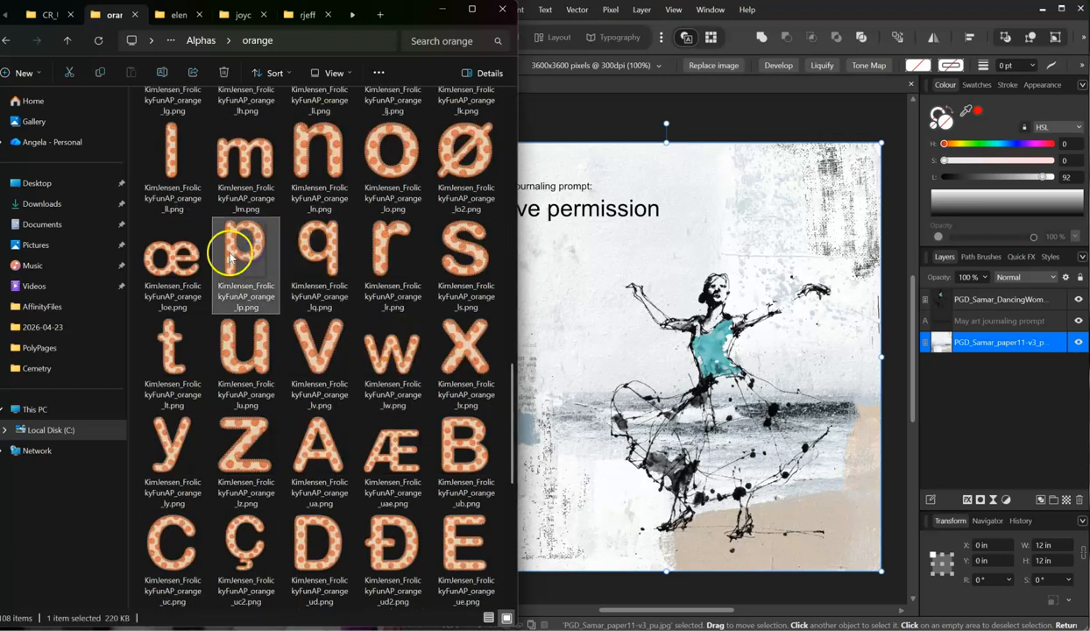
{"action": "left_click", "coordinate": [1060, 305]}
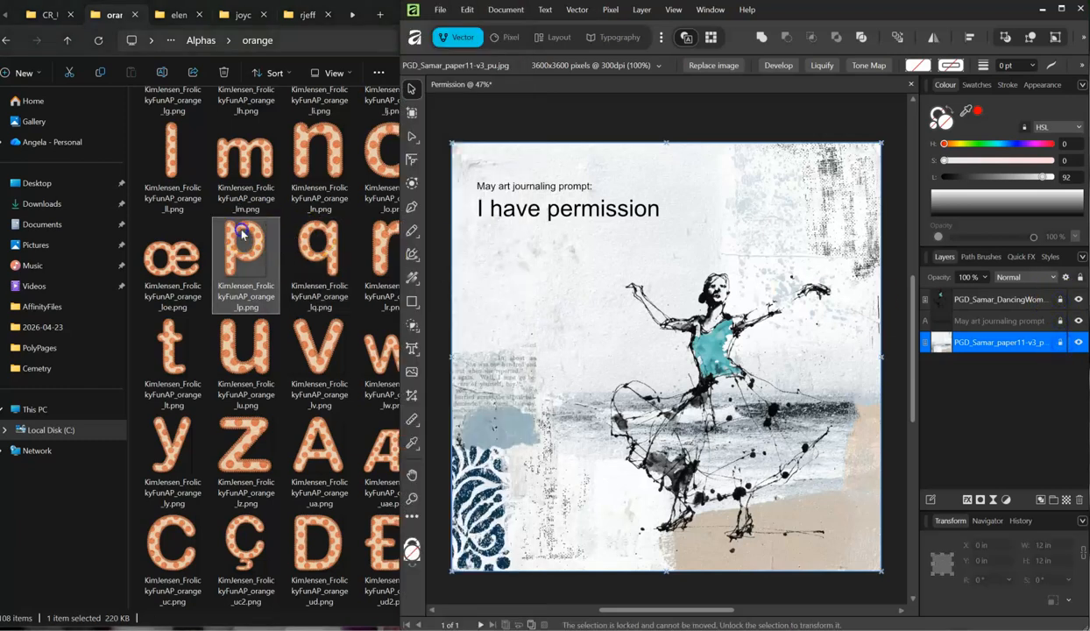
{"action": "left_click", "coordinate": [259, 229]}
{"action": "left_click_drag", "start_coordinate": [571, 282], "coordinate": [508, 273]}
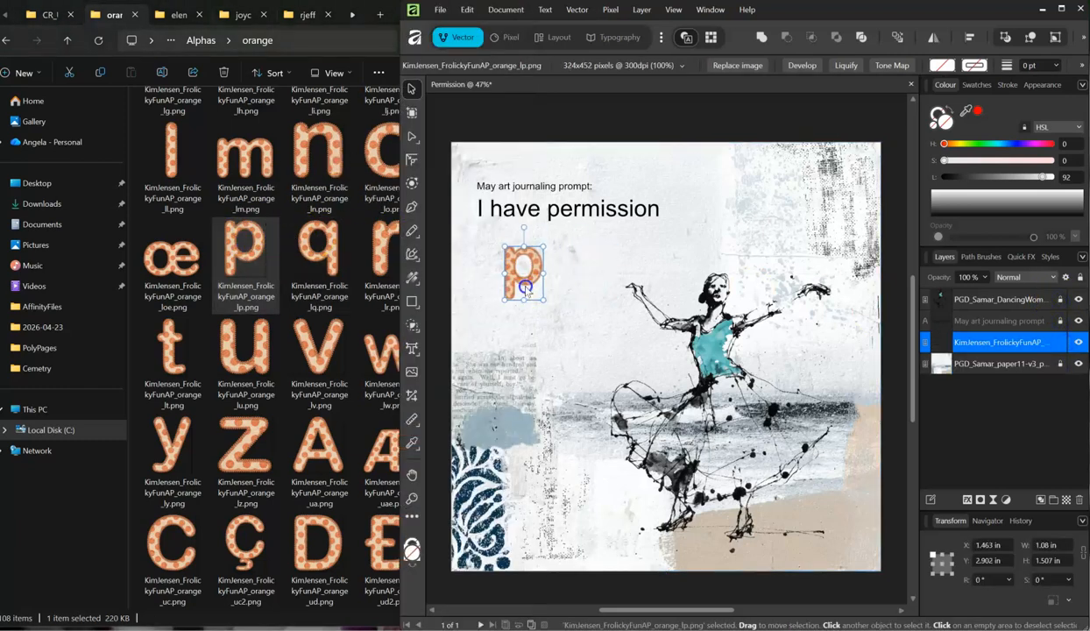
- Place the orange lowercase letters e, r and m side by side after the p
{"action": "left_click", "coordinate": [239, 254]}
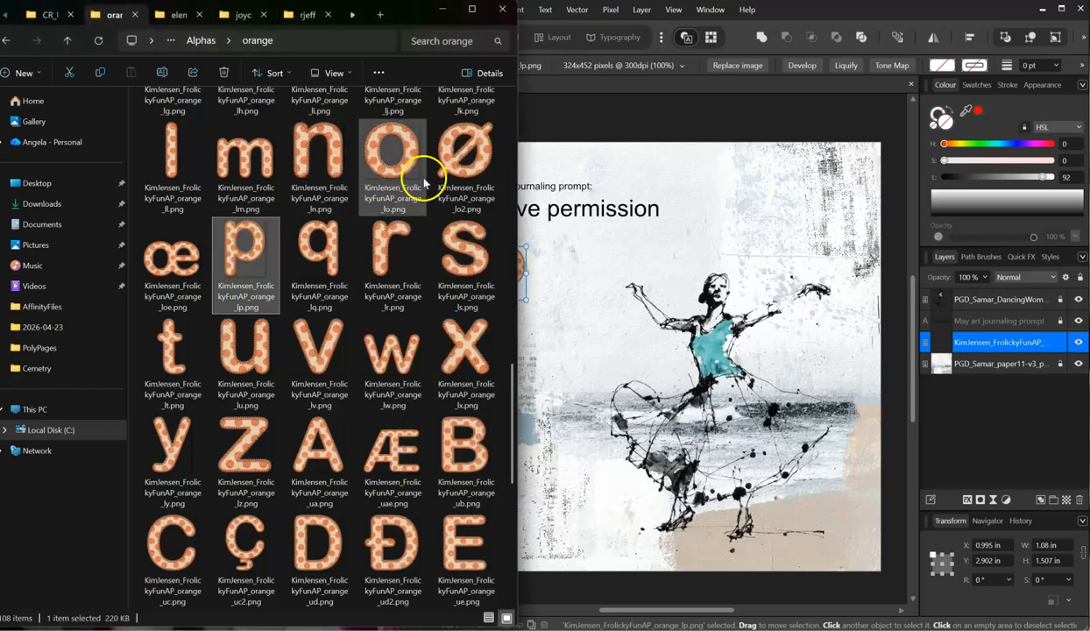
{"action": "scroll", "coordinate": [412, 228], "scroll_direction": "up", "scroll_amount": 3}
{"action": "left_click_drag", "start_coordinate": [391, 256], "coordinate": [549, 262]}
{"action": "left_click", "coordinate": [307, 351]}
{"action": "scroll", "coordinate": [307, 351], "scroll_direction": "down", "scroll_amount": 3}
{"action": "left_click_drag", "start_coordinate": [389, 250], "coordinate": [580, 265]}
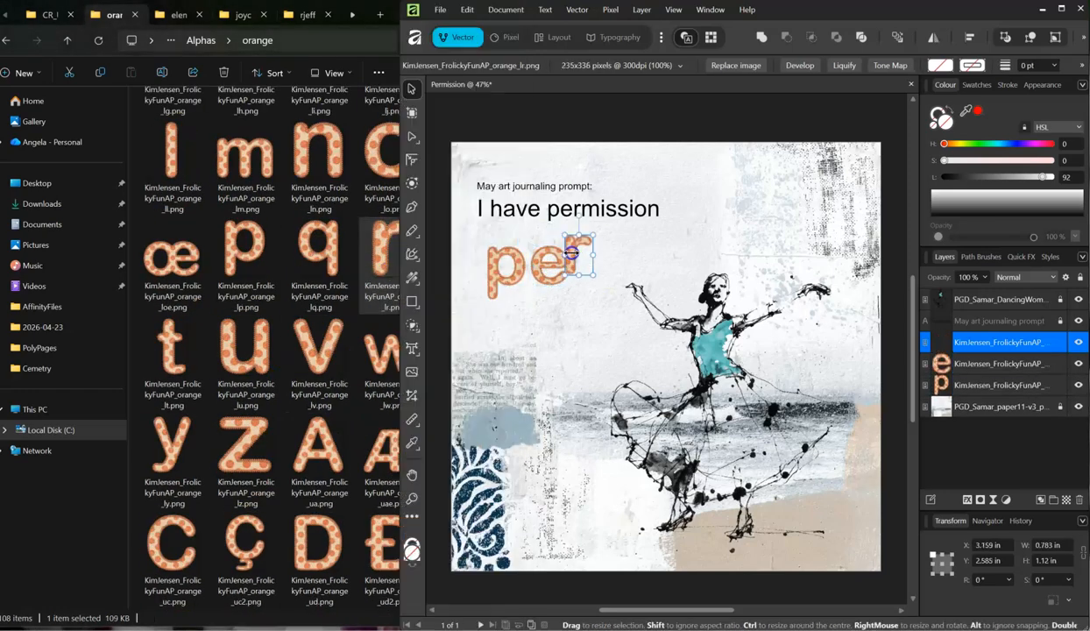
{"action": "left_click_drag", "start_coordinate": [246, 158], "coordinate": [617, 264]}
- Add the orange letters i and s after the m, and duplicate them to extend the word to "permissi"
{"action": "left_click", "coordinate": [338, 187]}
{"action": "scroll", "coordinate": [338, 187], "scroll_direction": "up", "scroll_amount": 6}
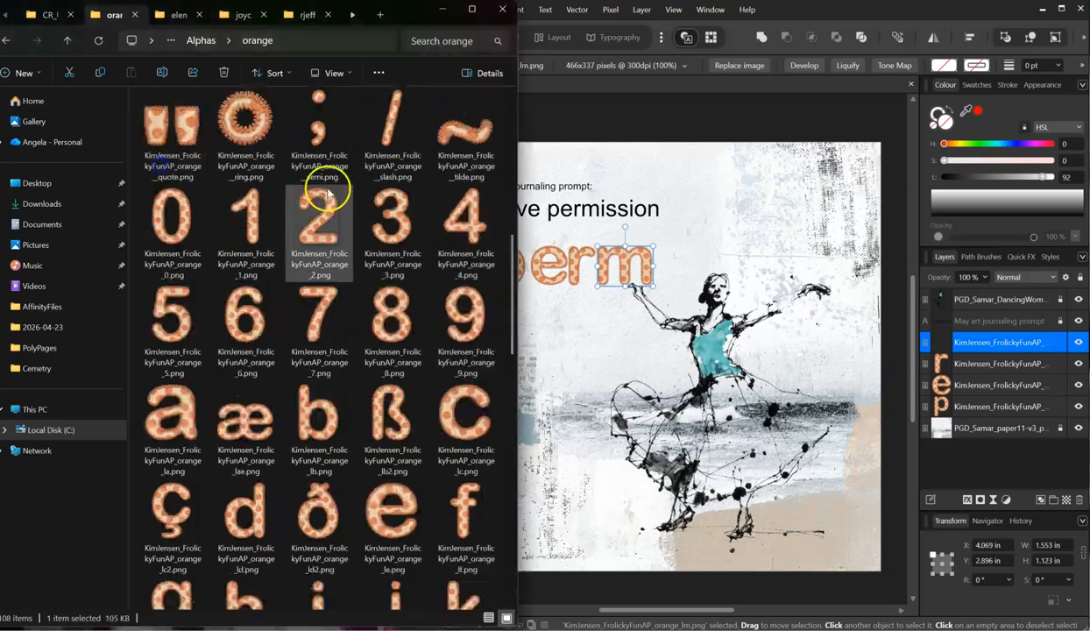
{"action": "scroll", "coordinate": [394, 201], "scroll_direction": "down", "scroll_amount": 3}
{"action": "left_click_drag", "start_coordinate": [319, 328], "coordinate": [657, 266]}
{"action": "left_click", "coordinate": [273, 359]}
{"action": "scroll", "coordinate": [275, 377], "scroll_direction": "down", "scroll_amount": 3}
{"action": "left_click_drag", "start_coordinate": [463, 249], "coordinate": [720, 269]}
{"action": "key", "text": "ctrl+j"}
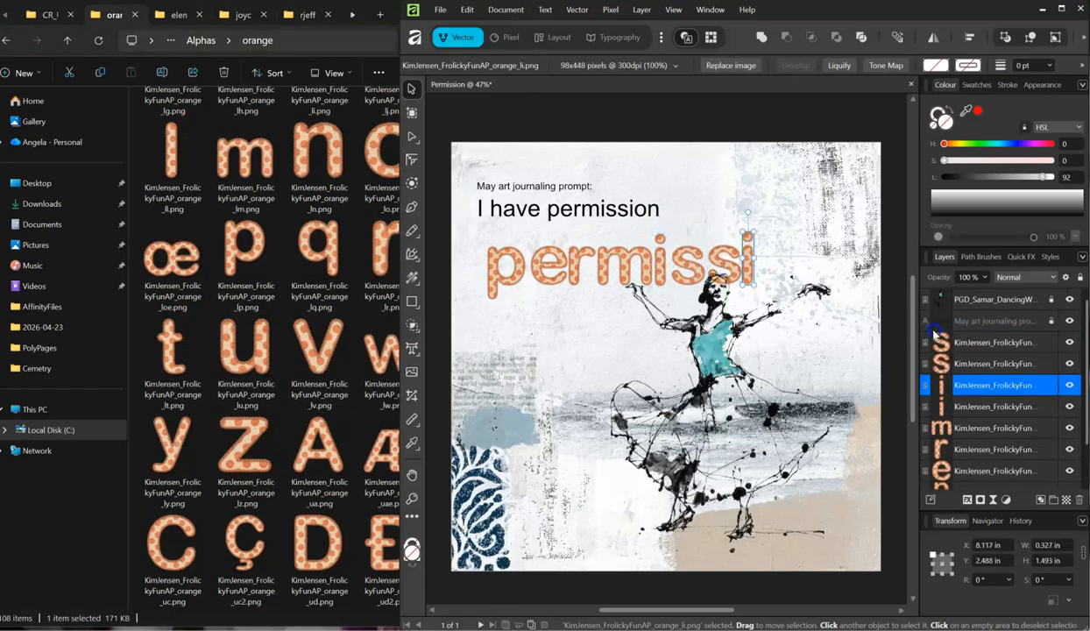
{"action": "left_click", "coordinate": [307, 351]}
{"action": "scroll", "coordinate": [307, 351], "scroll_direction": "down", "scroll_amount": 5}
{"action": "left_click_drag", "start_coordinate": [450, 263], "coordinate": [786, 265]}
{"action": "key", "text": "Delete"}
- Place the orange lowercase letters o and n at the end to complete the word "permission"
{"action": "left_click", "coordinate": [241, 272]}
{"action": "scroll", "coordinate": [241, 262], "scroll_direction": "up", "scroll_amount": 5}
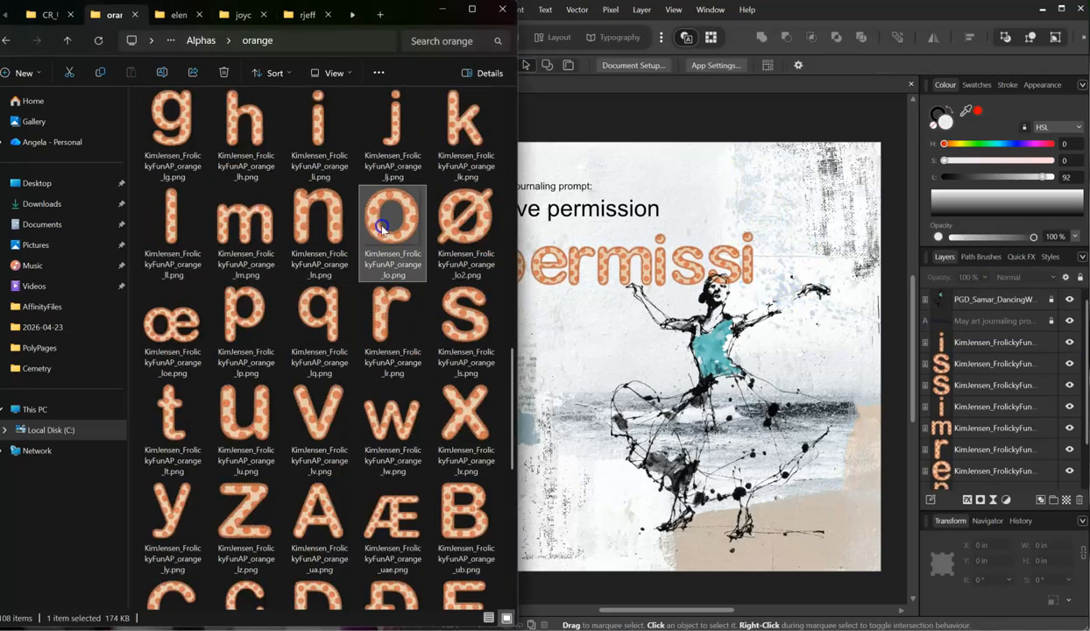
{"action": "left_click_drag", "start_coordinate": [389, 221], "coordinate": [758, 251]}
{"action": "left_click_drag", "start_coordinate": [758, 250], "coordinate": [773, 263]}
{"action": "left_click_drag", "start_coordinate": [318, 223], "coordinate": [813, 265]}
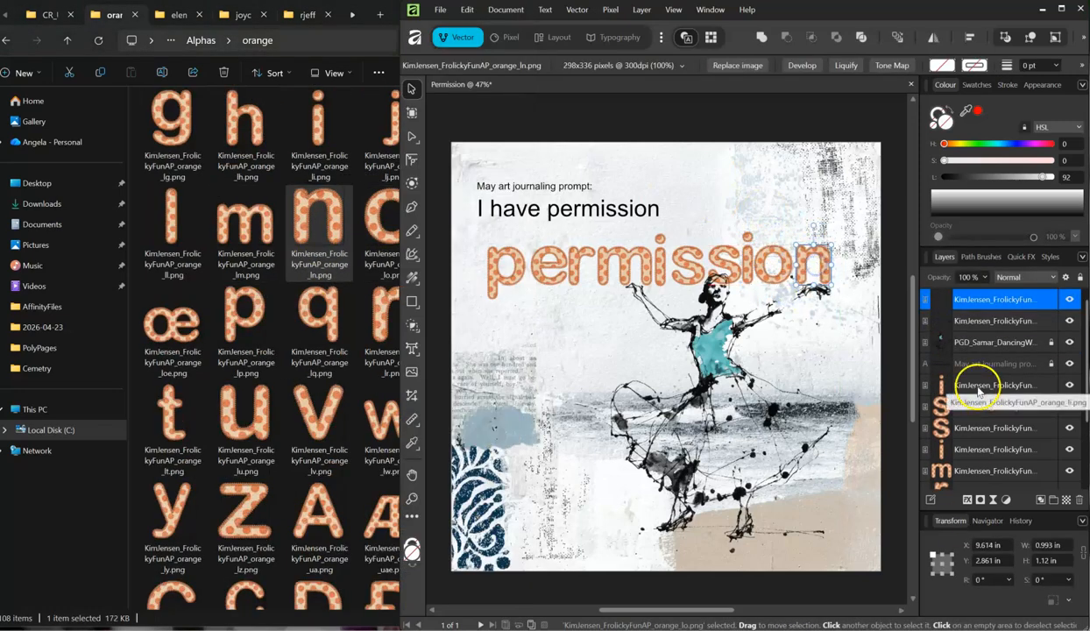
- Select all ten orange letters and align their bottom edges vertically to the selection bounds
{"action": "left_click_drag", "start_coordinate": [418, 208], "coordinate": [870, 331]}
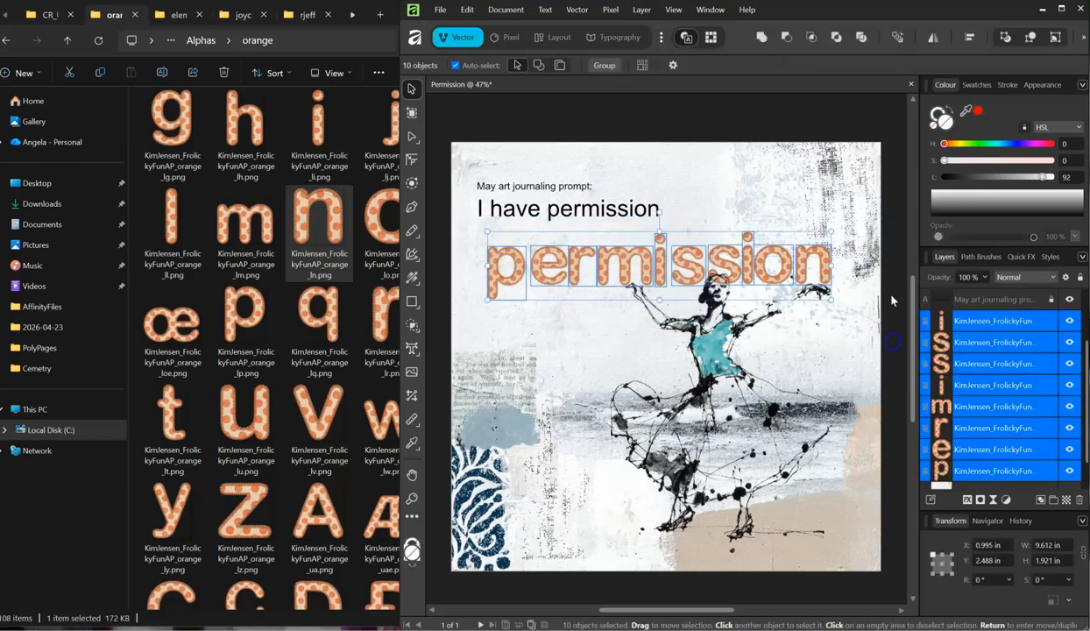
{"action": "left_click", "coordinate": [968, 39]}
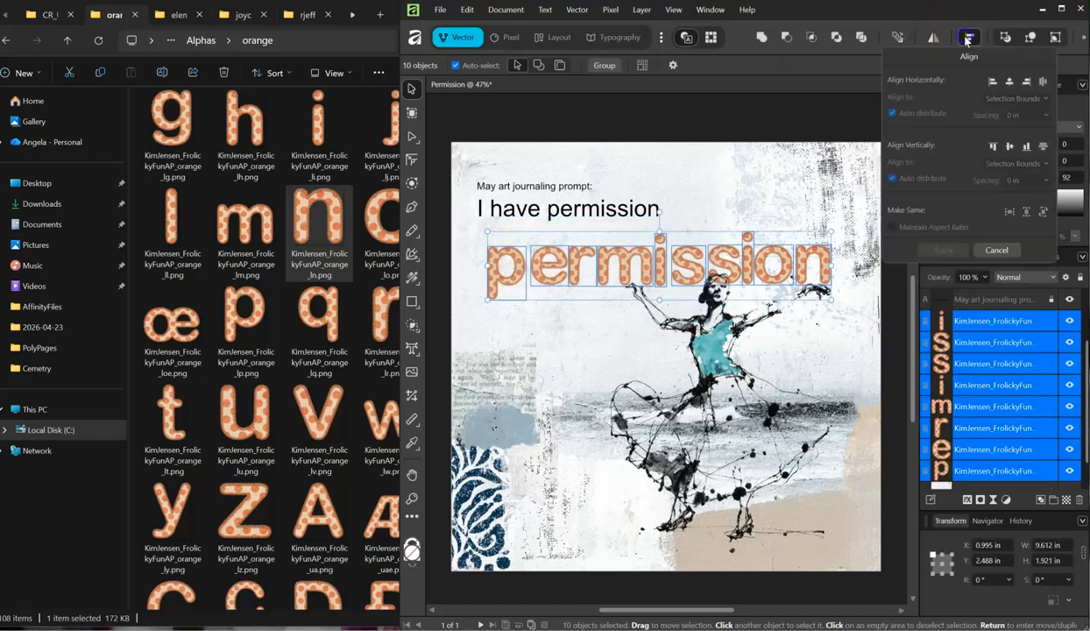
{"action": "left_click", "coordinate": [1024, 146]}
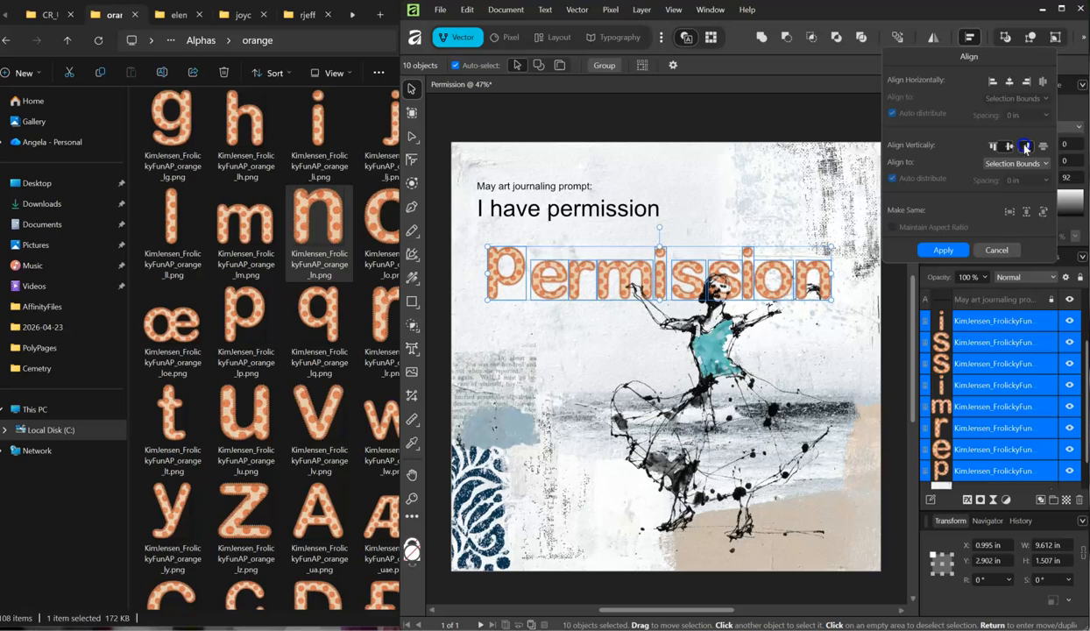
- Lower the letter p so its bowl lines up with the other letters and its stem hangs below the baseline
{"action": "left_click", "coordinate": [491, 285]}
{"action": "left_click", "coordinate": [504, 288]}
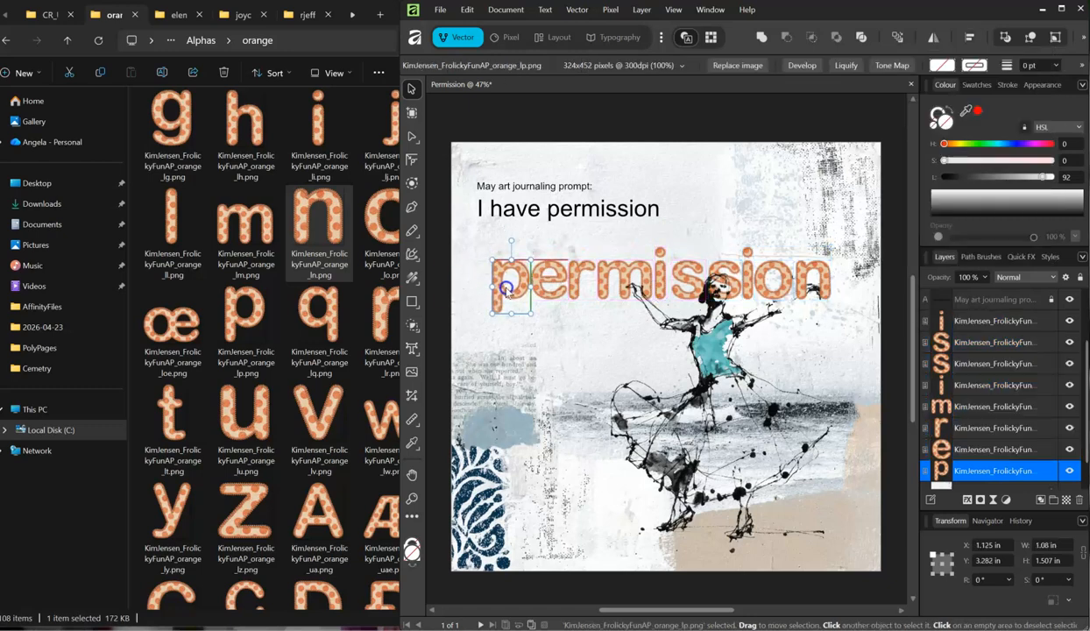
{"action": "left_click_drag", "start_coordinate": [550, 322], "coordinate": [548, 317]}
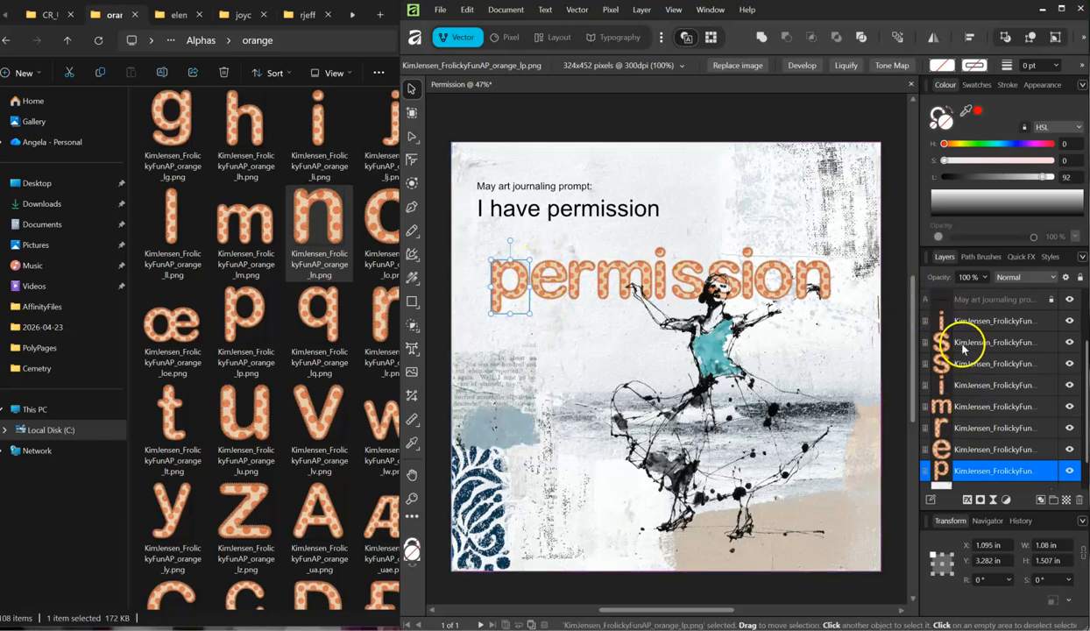
- Group the ten orange letters, and scale the word down to about 8.87 in wide beneath the prompt
{"action": "scroll", "coordinate": [972, 350], "scroll_direction": "up", "scroll_amount": 2}
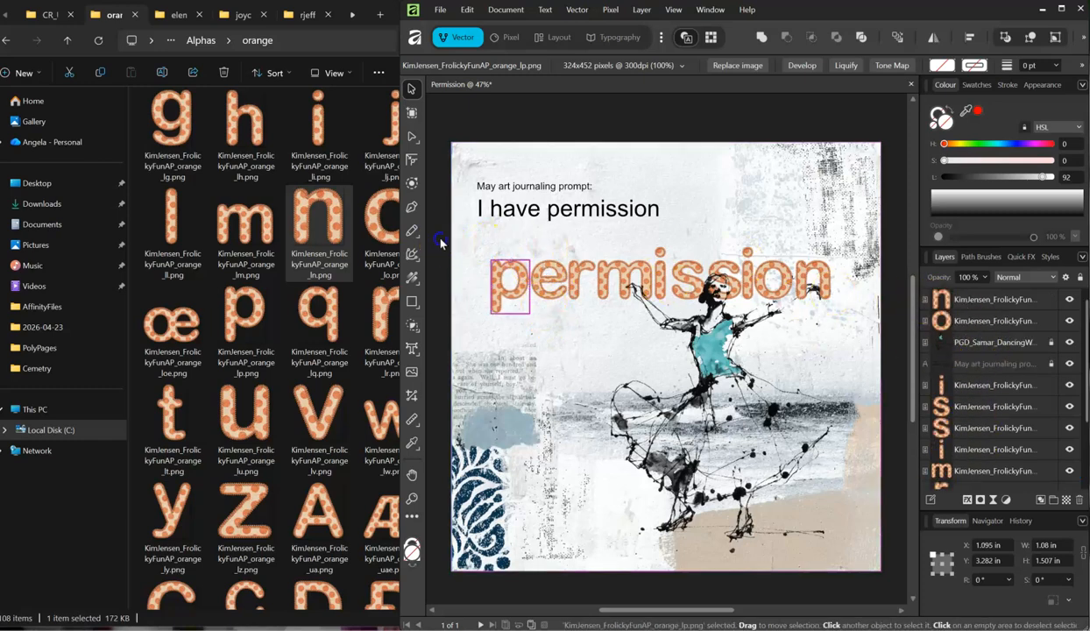
{"action": "left_click_drag", "start_coordinate": [429, 221], "coordinate": [872, 339]}
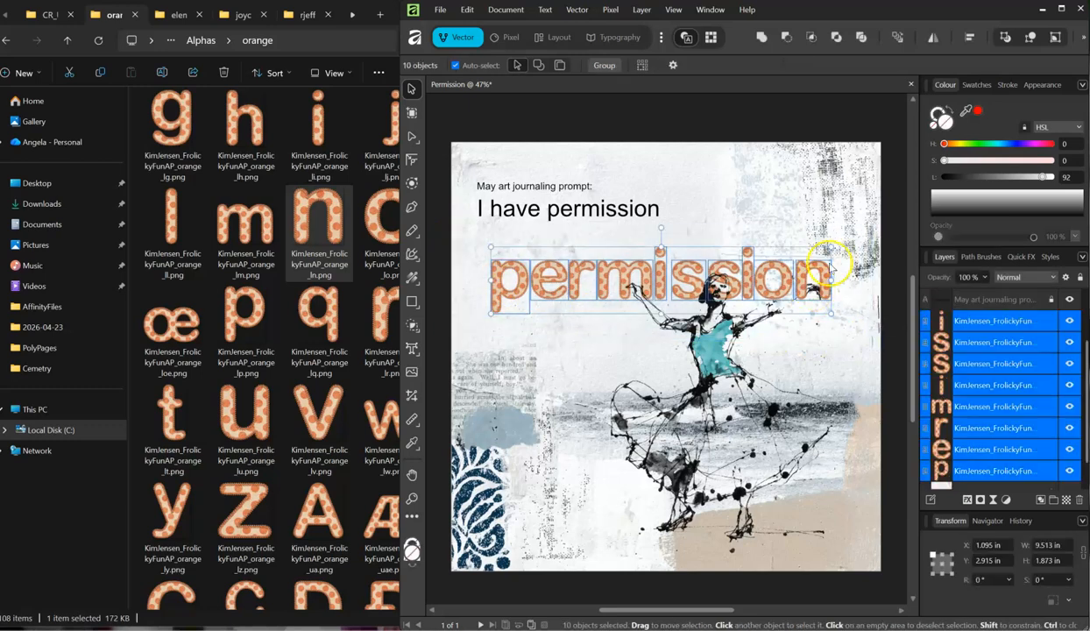
{"action": "key", "text": "ctrl+g"}
{"action": "left_click_drag", "start_coordinate": [736, 274], "coordinate": [726, 253]}
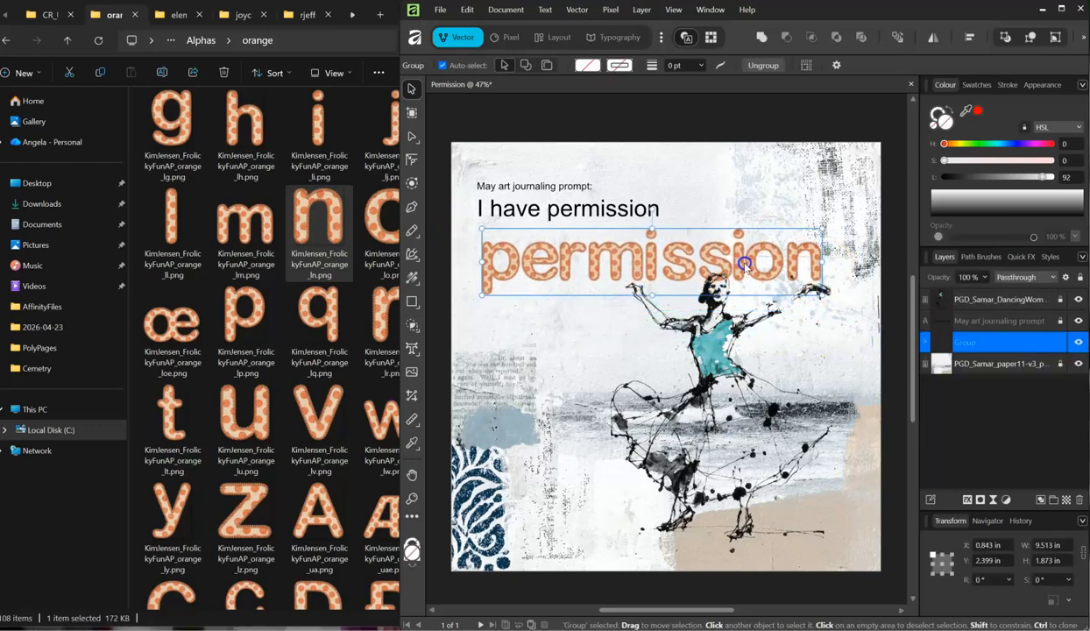
{"action": "left_click_drag", "start_coordinate": [823, 292], "coordinate": [799, 290]}
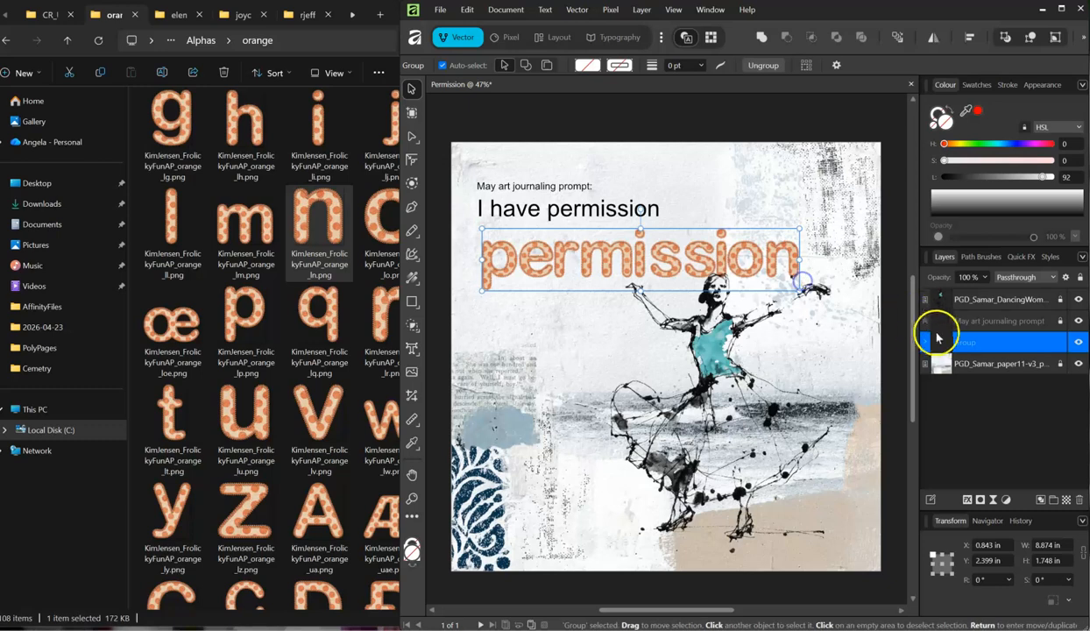
- Move the letter group to the top of the layer stack and position it at about X 1.26 in, Y 2.32 in
{"action": "left_click_drag", "start_coordinate": [930, 291], "coordinate": [930, 293]}
{"action": "left_click_drag", "start_coordinate": [748, 264], "coordinate": [756, 255]}
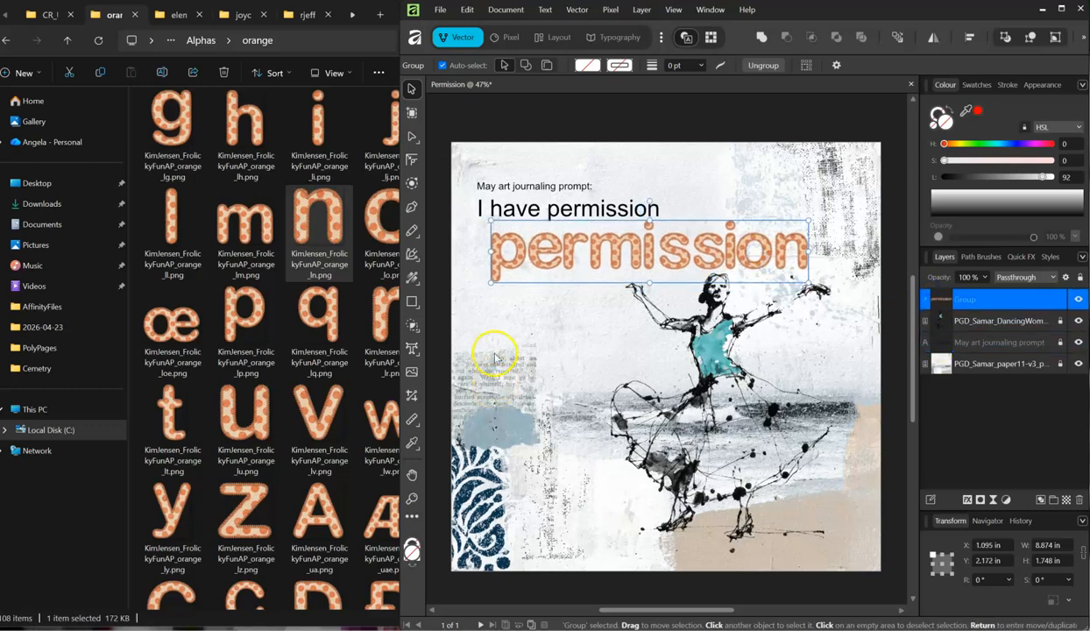
{"action": "left_click_drag", "start_coordinate": [607, 253], "coordinate": [614, 260]}
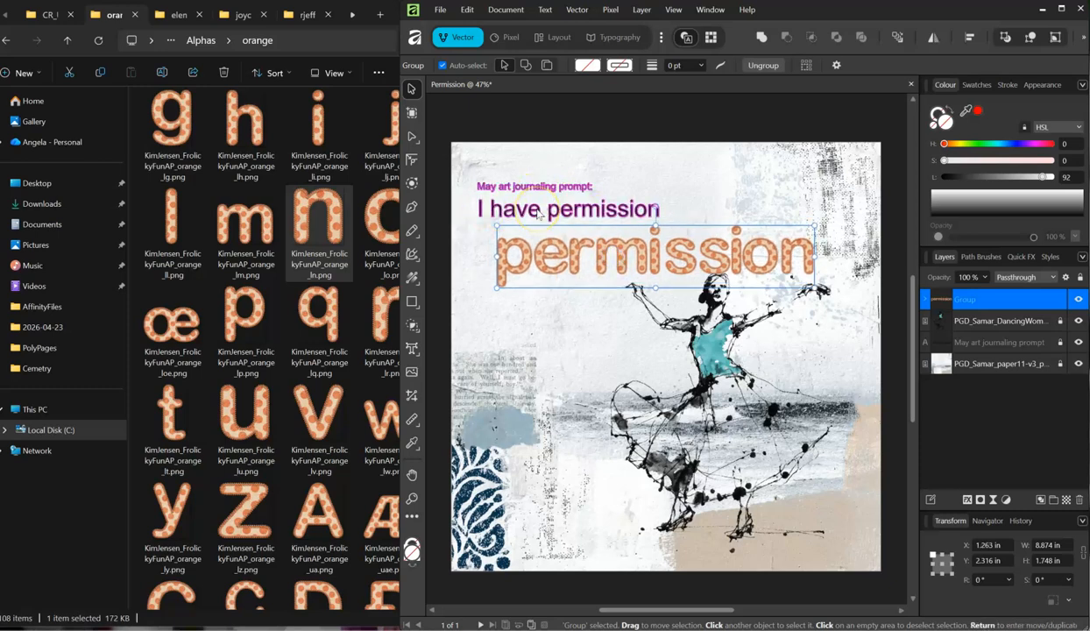
- Switch to File Explorer, look into the melon alphabet folder, and open the yellow one within Alphas
{"action": "left_click", "coordinate": [285, 338]}
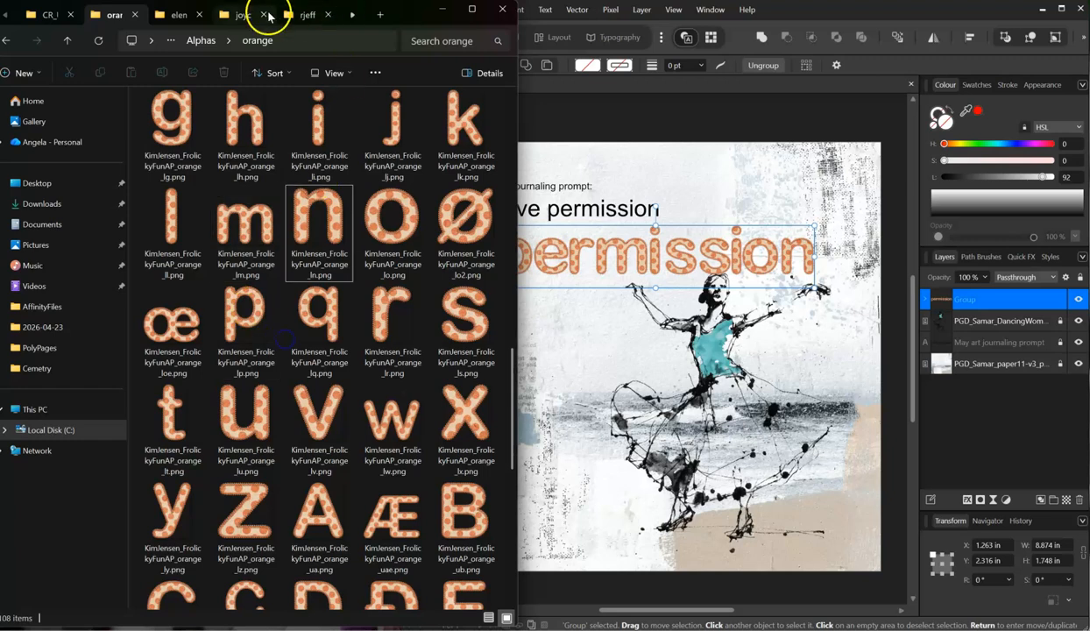
{"action": "left_click", "coordinate": [201, 40]}
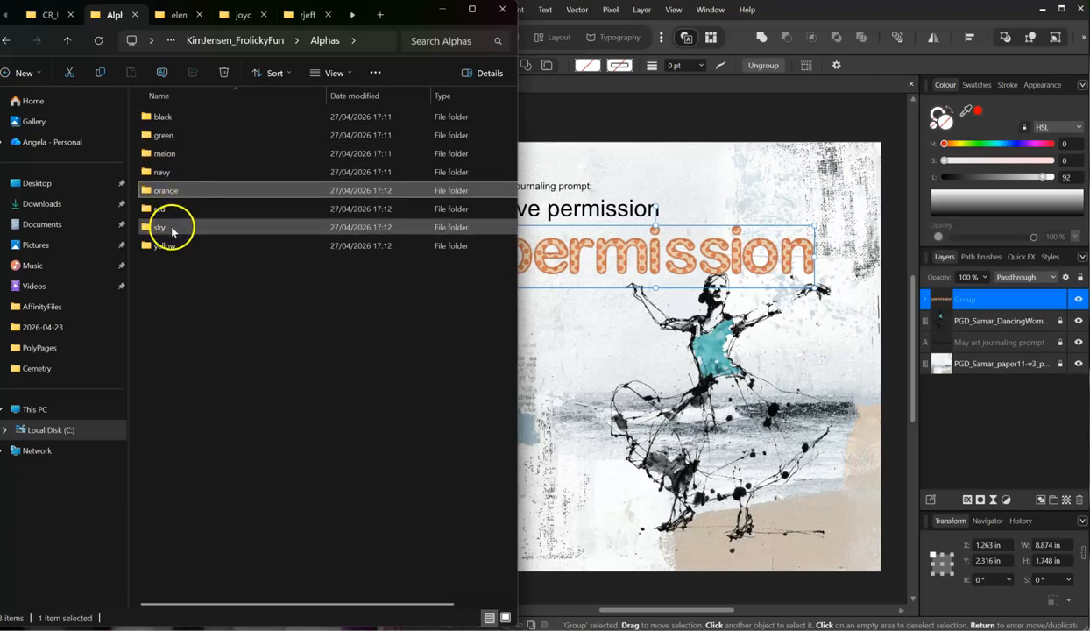
{"action": "double_click", "coordinate": [163, 154]}
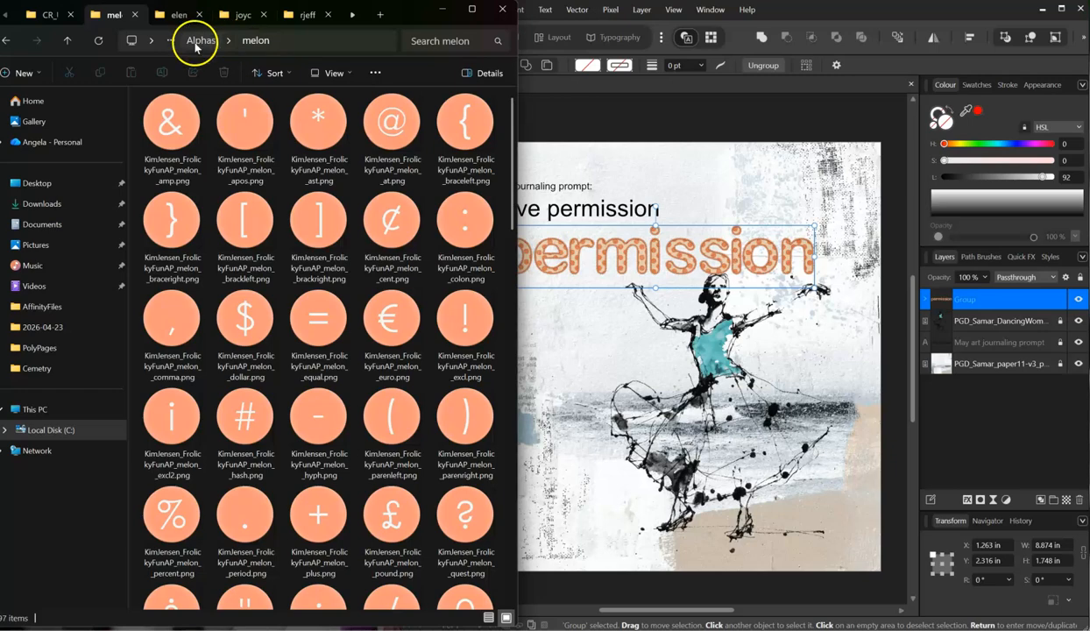
{"action": "left_click", "coordinate": [194, 41]}
{"action": "double_click", "coordinate": [167, 245]}
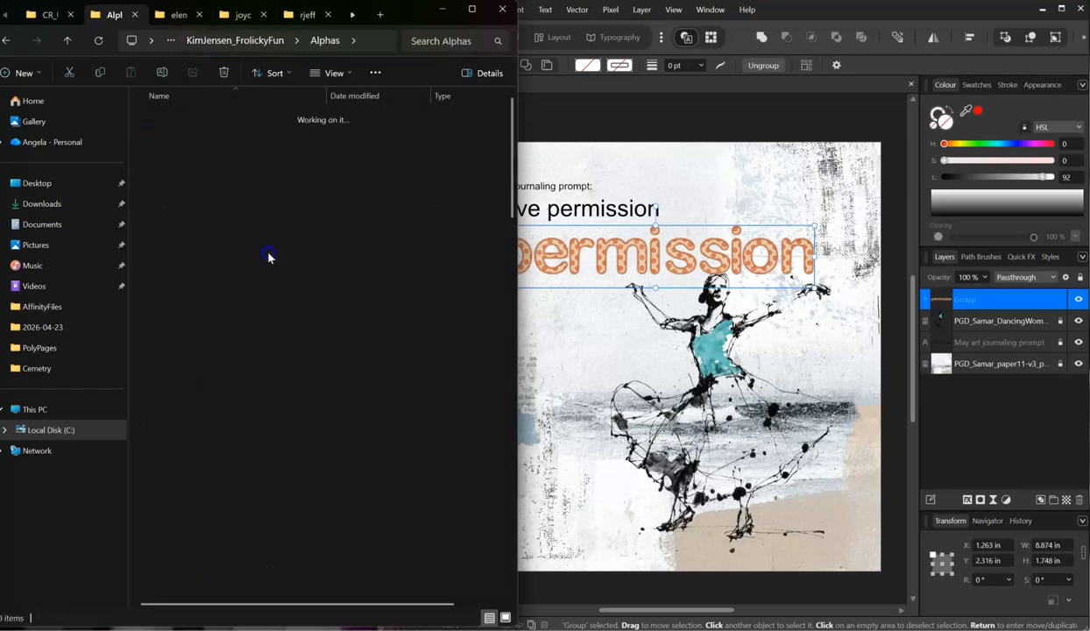
- Place the yellow outlined capital I near the page's upper edge, over the start of the prompt text
{"action": "scroll", "coordinate": [268, 259], "scroll_direction": "down", "scroll_amount": 10}
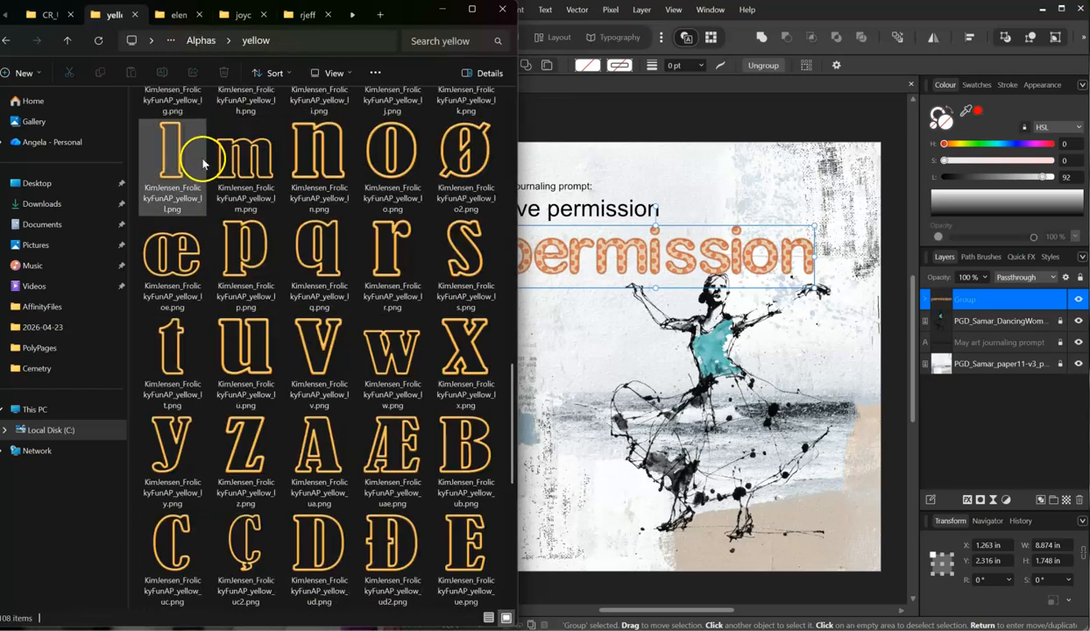
{"action": "scroll", "coordinate": [263, 245], "scroll_direction": "down", "scroll_amount": 5}
{"action": "left_click", "coordinate": [260, 259]}
{"action": "left_click_drag", "start_coordinate": [401, 153], "coordinate": [502, 191]}
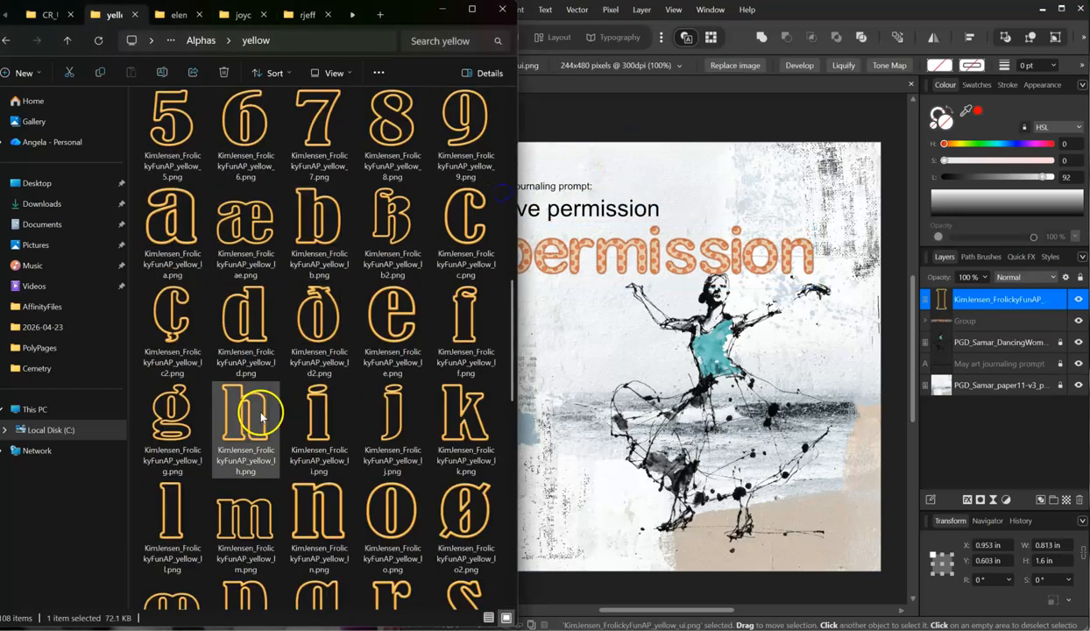
- Place the yellow lowercase letters h, a, v and e side by side above the orange word to spell "have"
{"action": "left_click_drag", "start_coordinate": [260, 416], "coordinate": [657, 182]}
{"action": "left_click_drag", "start_coordinate": [657, 182], "coordinate": [662, 188]}
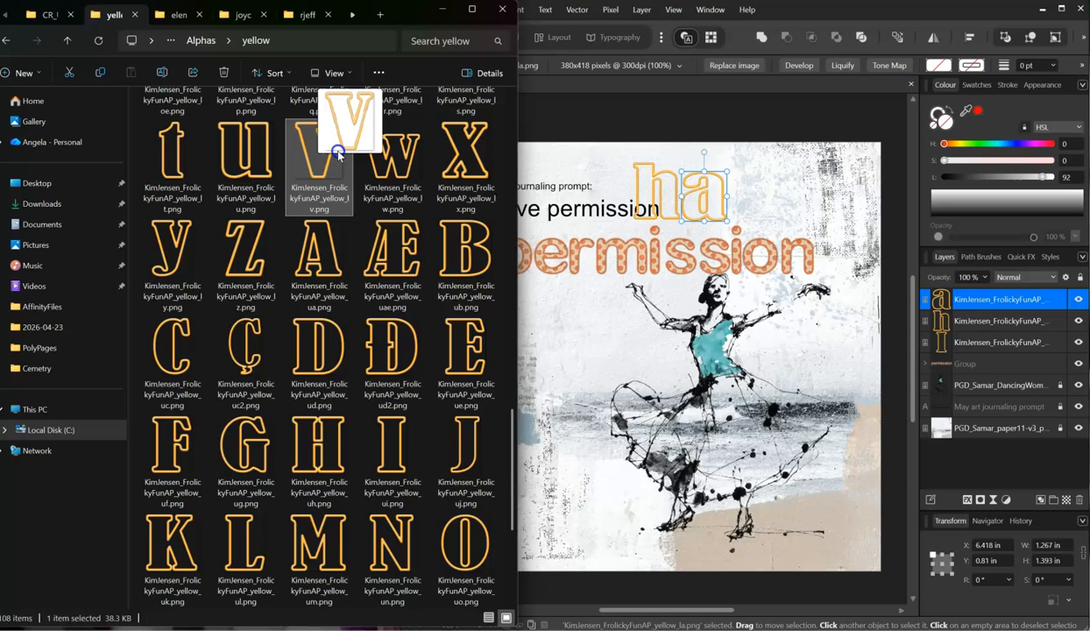
{"action": "left_click_drag", "start_coordinate": [353, 122], "coordinate": [746, 194]}
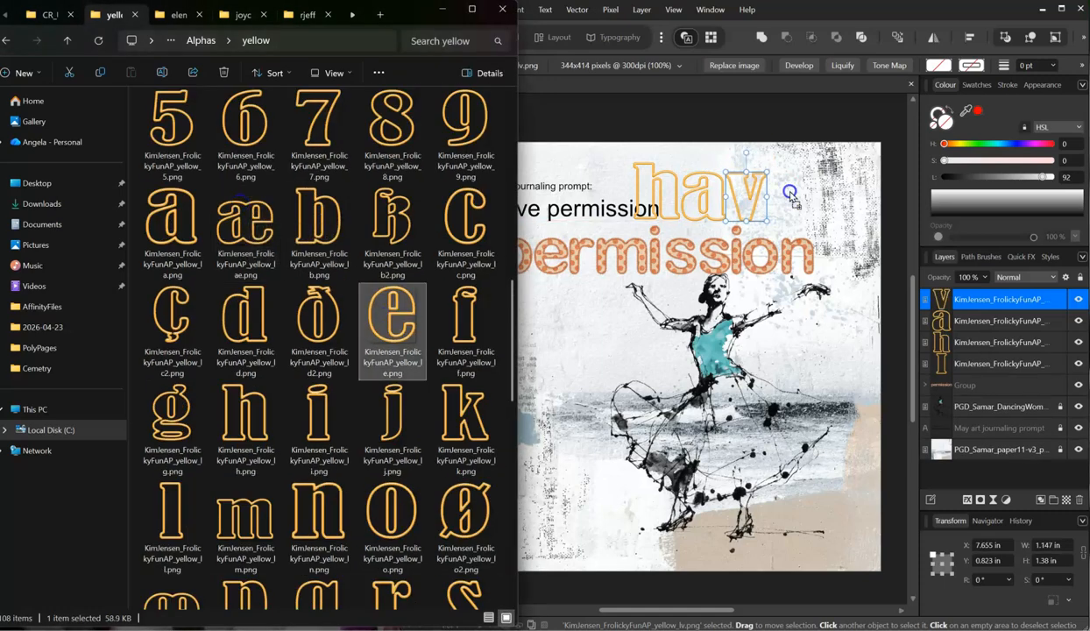
{"action": "left_click_drag", "start_coordinate": [389, 316], "coordinate": [782, 193]}
- Select the four yellow letters of "have" and align their bottom edges vertically
{"action": "left_click", "coordinate": [999, 364], "text": "shift"}
{"action": "left_click", "coordinate": [969, 37]}
{"action": "left_click", "coordinate": [1027, 147]}
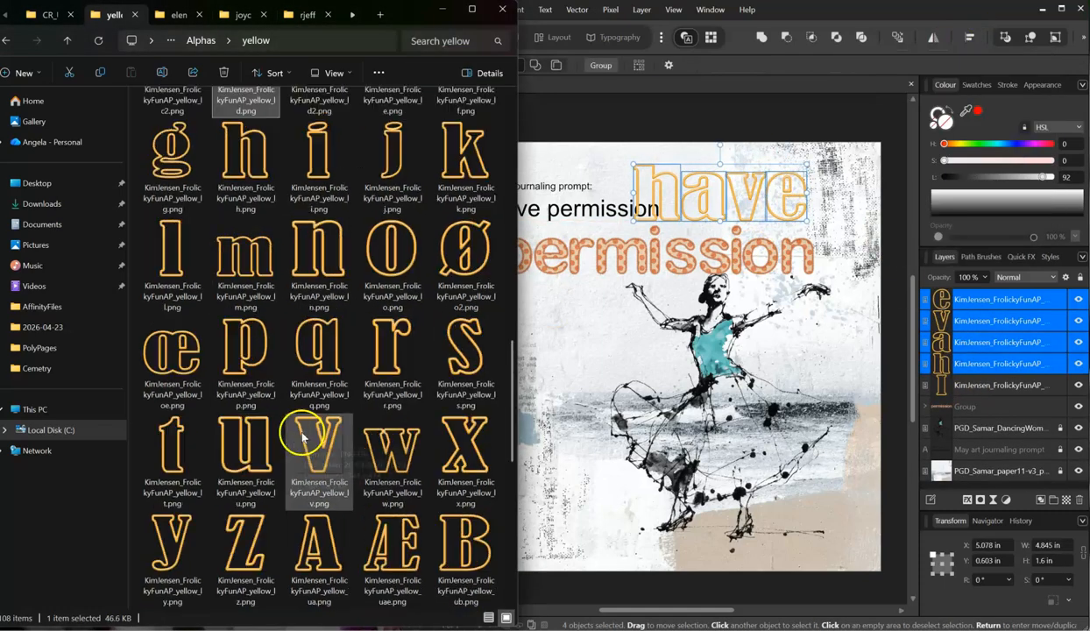
- Place the yellow letters t and o beside the dancing woman to spell "to", and group them
{"action": "left_click_drag", "start_coordinate": [172, 442], "coordinate": [557, 358]}
{"action": "left_click_drag", "start_coordinate": [391, 254], "coordinate": [592, 359]}
{"action": "left_click", "coordinate": [554, 354]}
{"action": "left_click", "coordinate": [591, 359], "text": "shift"}
{"action": "key", "text": "ctrl+g"}
- Place the yellow letters b and e below "to" to spell "be", and align their bottom edges
{"action": "left_click", "coordinate": [246, 351]}
{"action": "scroll", "coordinate": [299, 262], "scroll_direction": "up", "scroll_amount": 3}
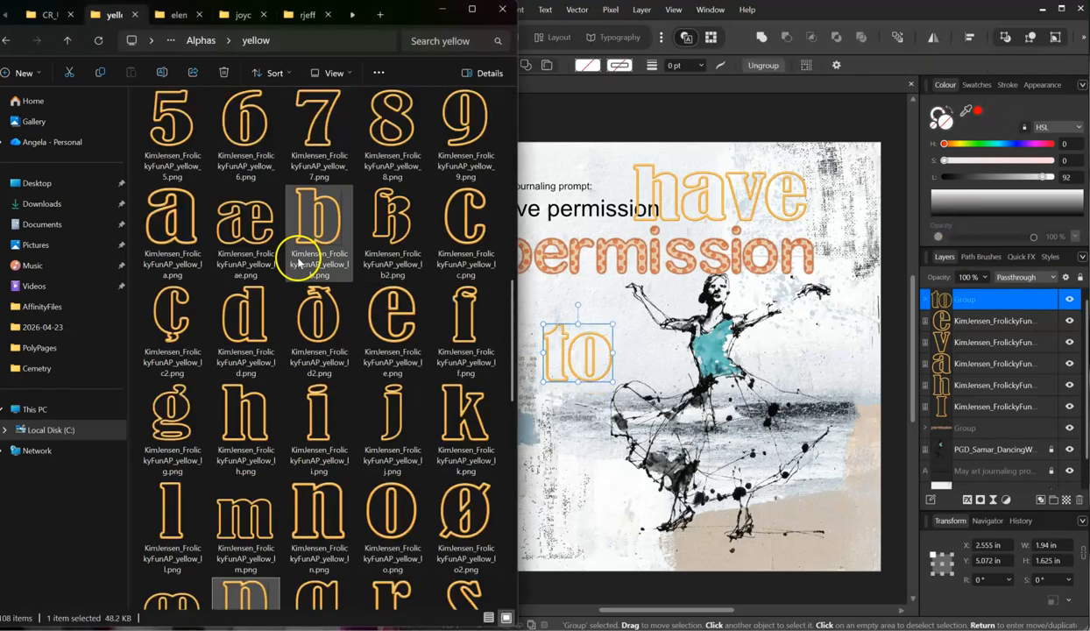
{"action": "left_click_drag", "start_coordinate": [299, 262], "coordinate": [580, 431]}
{"action": "left_click_drag", "start_coordinate": [389, 315], "coordinate": [624, 431]}
{"action": "left_click", "coordinate": [1027, 148]}
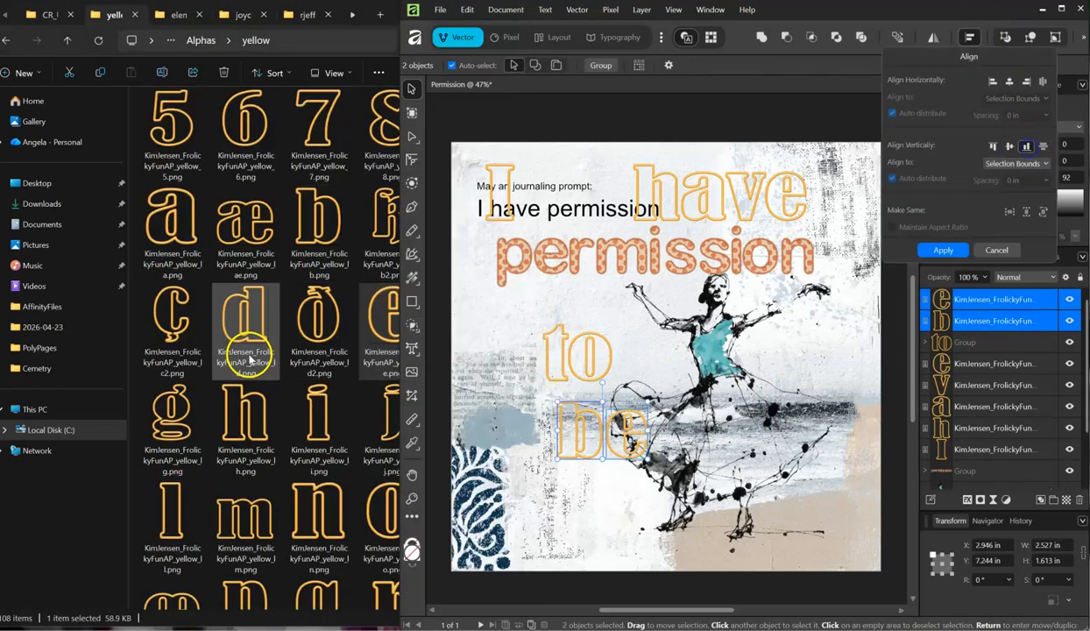
- Open the red alphabet folder within Alphas and go to its lowercase letters
{"action": "left_click", "coordinate": [201, 40]}
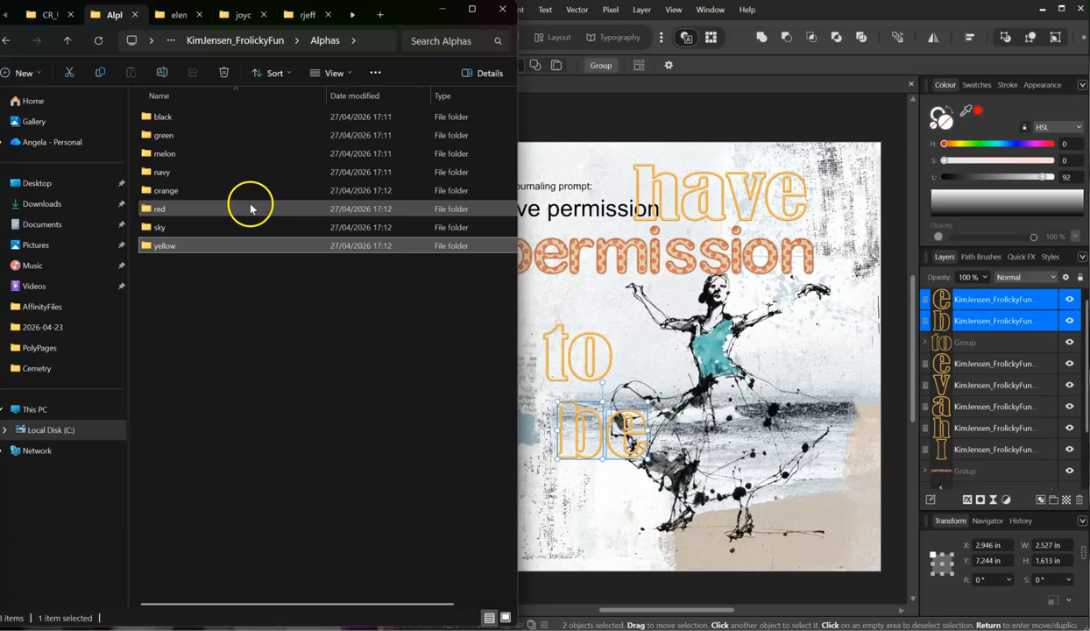
{"action": "left_click", "coordinate": [154, 211]}
{"action": "double_click", "coordinate": [158, 213]}
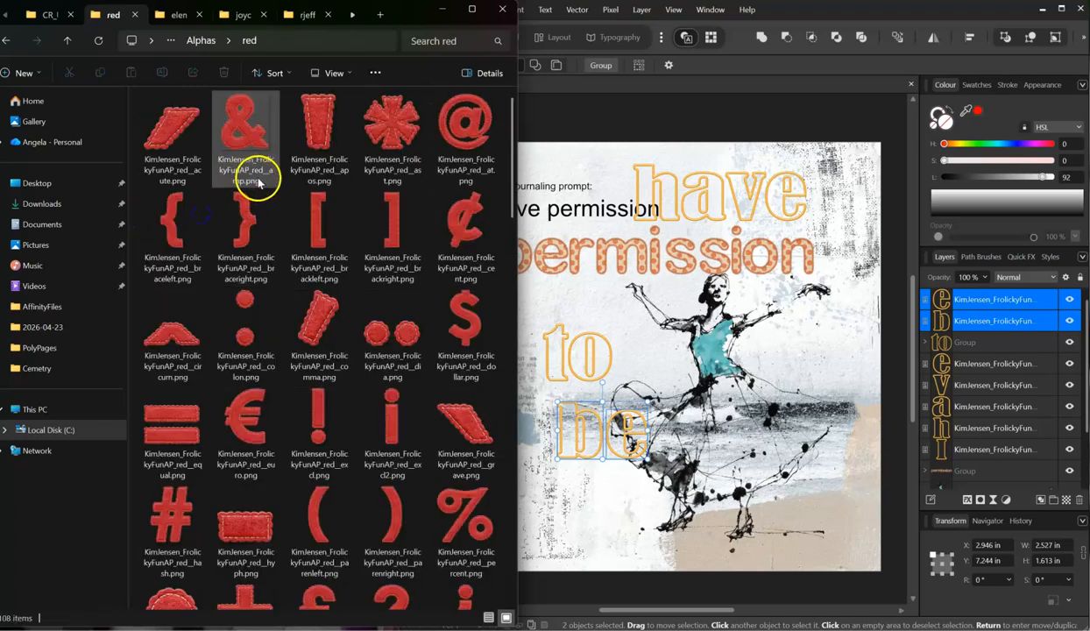
{"action": "scroll", "coordinate": [294, 226], "scroll_direction": "down", "scroll_amount": 10}
- Place the red stitched letters m and e next to "to" to spell "me"
{"action": "left_click", "coordinate": [250, 180]}
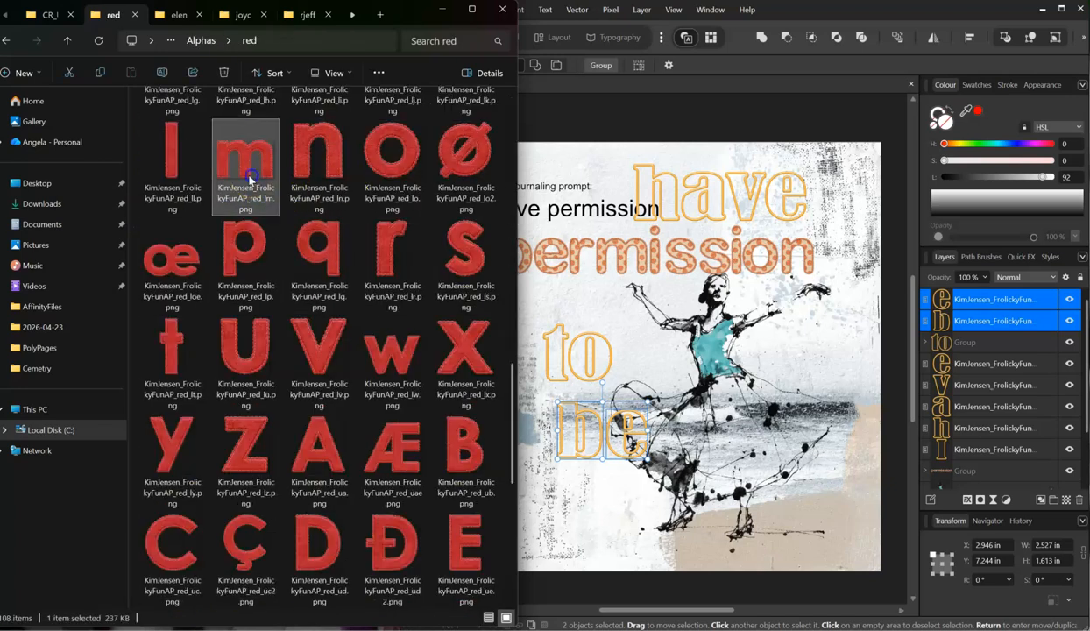
{"action": "left_click_drag", "start_coordinate": [667, 344], "coordinate": [666, 344]}
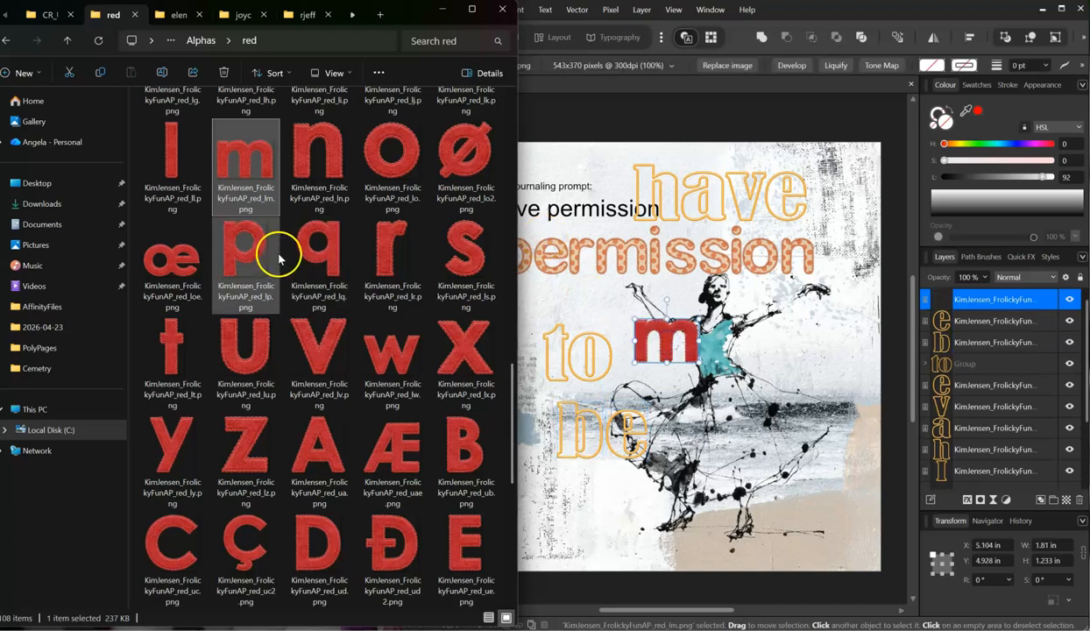
{"action": "left_click", "coordinate": [396, 226]}
{"action": "scroll", "coordinate": [396, 227], "scroll_direction": "up", "scroll_amount": 3}
{"action": "left_click", "coordinate": [386, 227]}
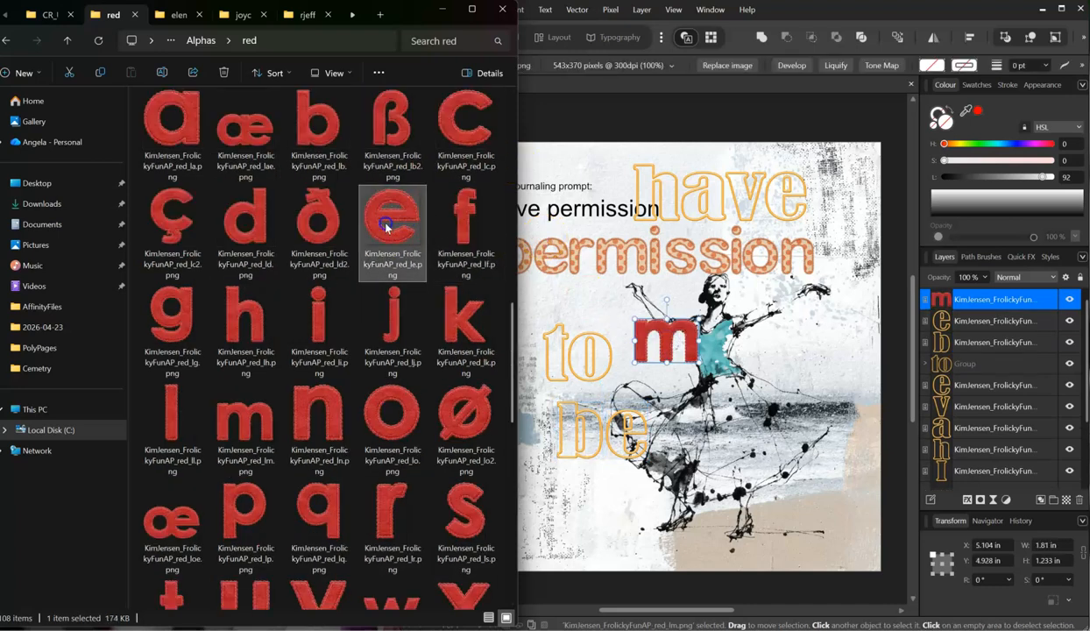
{"action": "left_click_drag", "start_coordinate": [724, 345], "coordinate": [724, 346]}
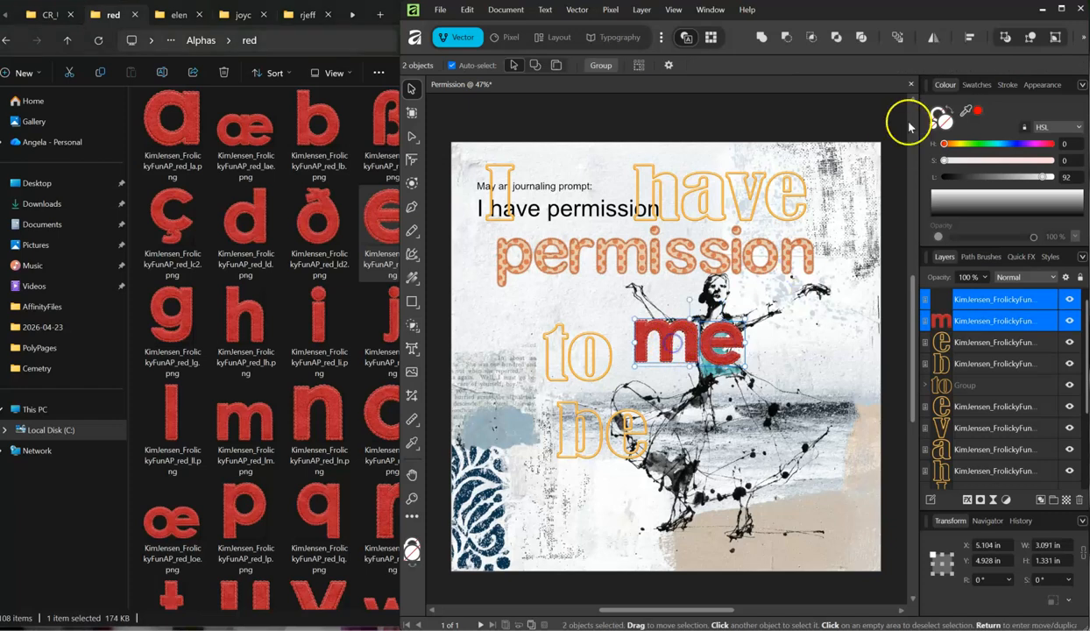
- Align the bottom edges of the red m and e, and move them to about X 8.2 in, Y 5.44 in
{"action": "left_click", "coordinate": [969, 38]}
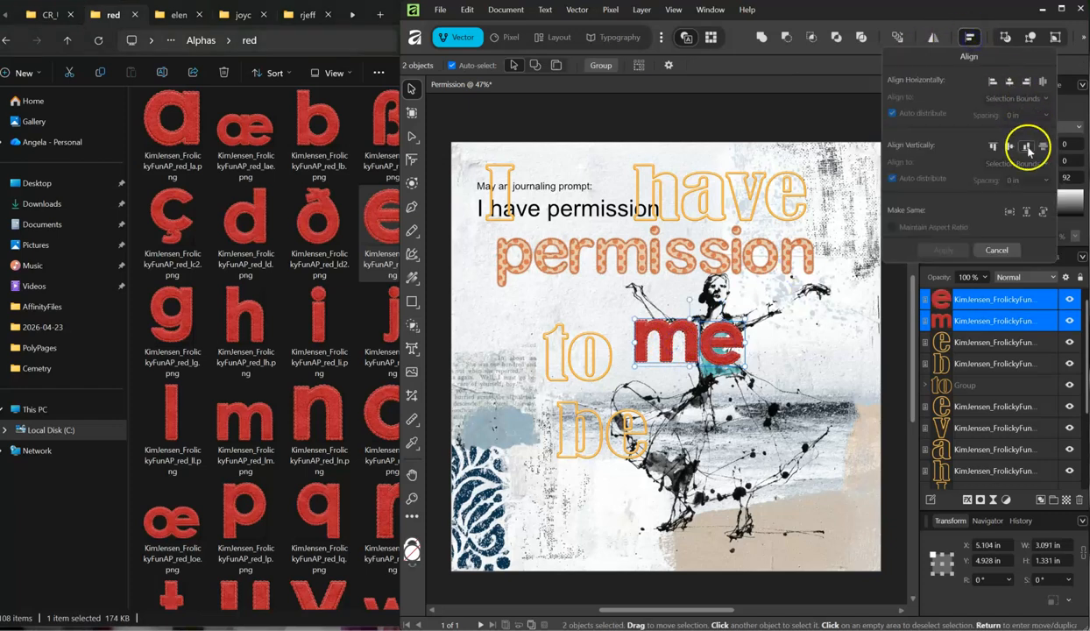
{"action": "left_click", "coordinate": [1026, 149]}
{"action": "left_click_drag", "start_coordinate": [724, 353], "coordinate": [835, 365]}
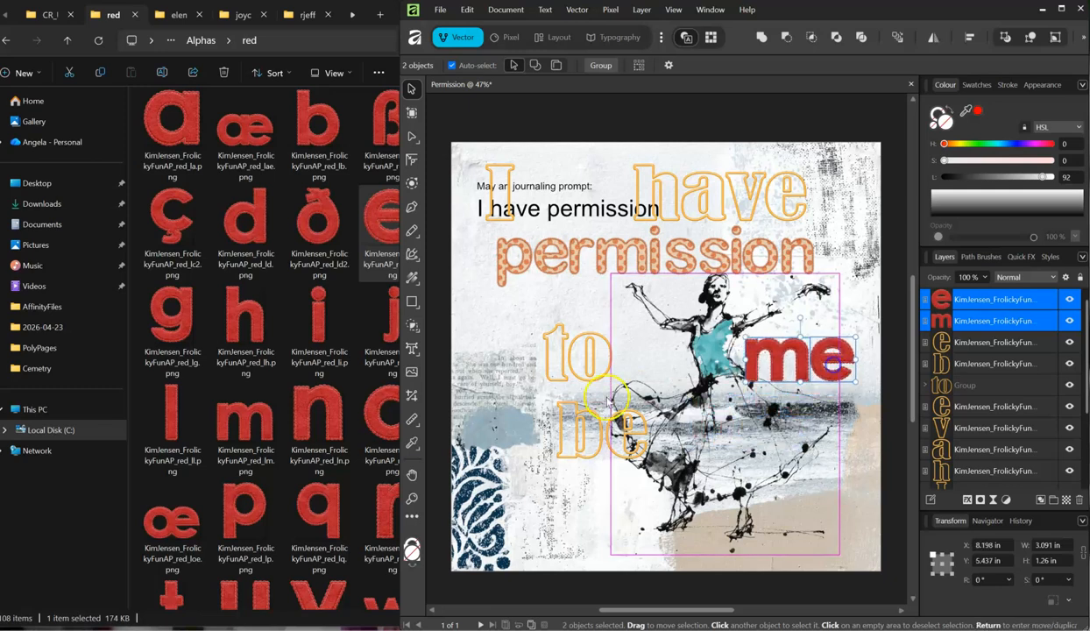
- Group the two yellow letters of "be", and group the four yellow letters of "have"
{"action": "left_click", "coordinate": [968, 346]}
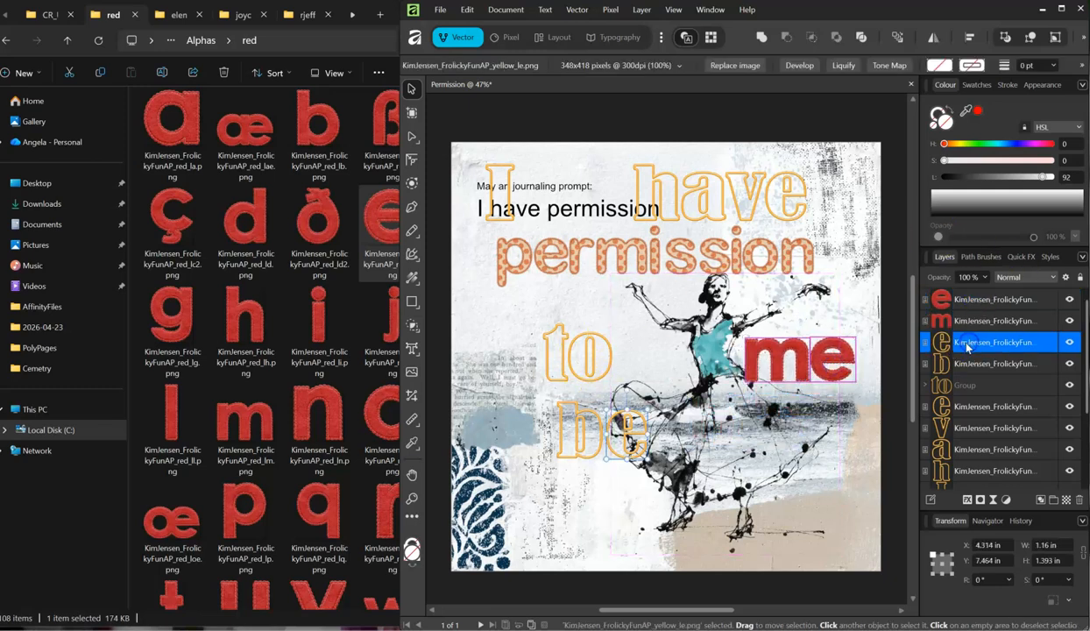
{"action": "left_click", "coordinate": [965, 365], "text": "shift"}
{"action": "key", "text": "ctrl+g"}
{"action": "left_click", "coordinate": [967, 385]}
{"action": "left_click", "coordinate": [967, 450], "text": "shift"}
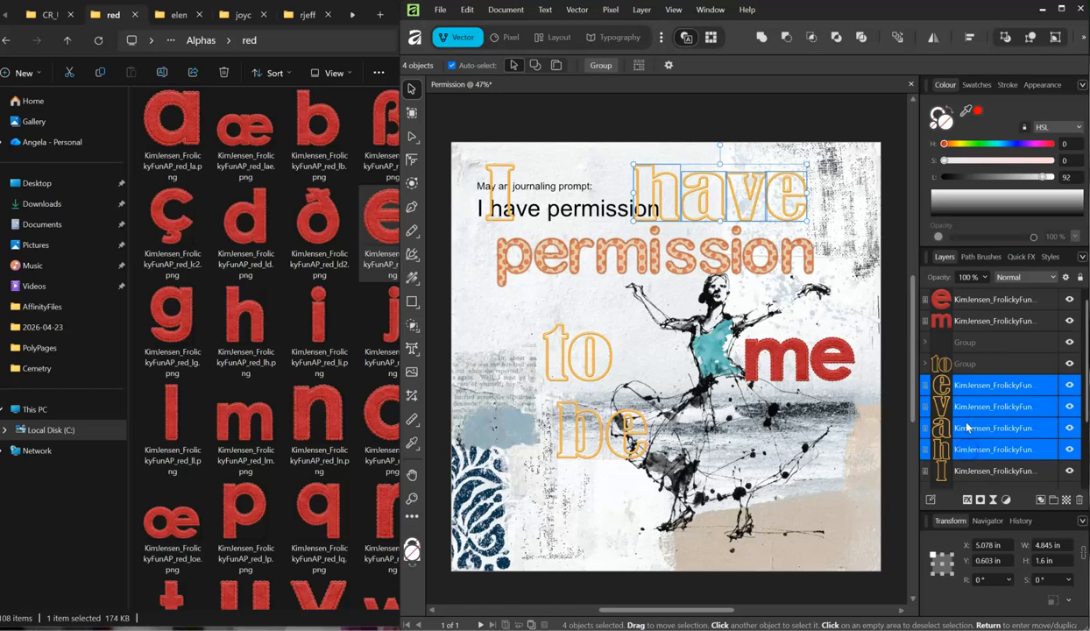
{"action": "key", "text": "ctrl+g"}
- Scale the yellow "I", "have", "to" and "be" down together so "have" ends above the middle of the orange word
{"action": "left_click", "coordinate": [963, 342]}
{"action": "left_click", "coordinate": [966, 406], "text": "shift"}
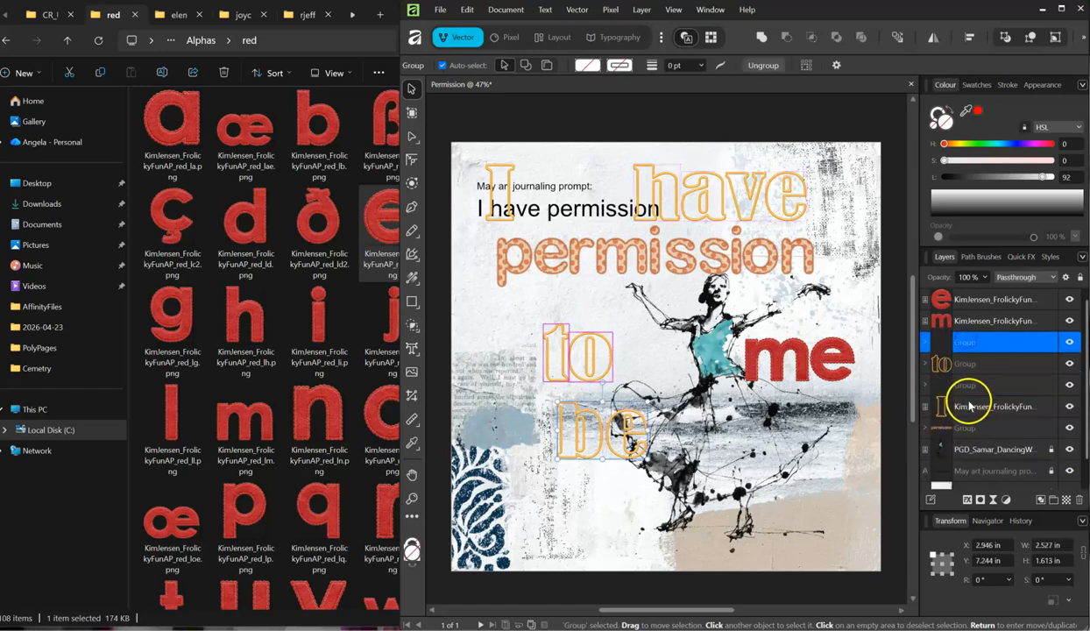
{"action": "left_click_drag", "start_coordinate": [806, 457], "coordinate": [677, 345]}
- Delete the black "May art journaling prompt" text layer
{"action": "left_click", "coordinate": [541, 207]}
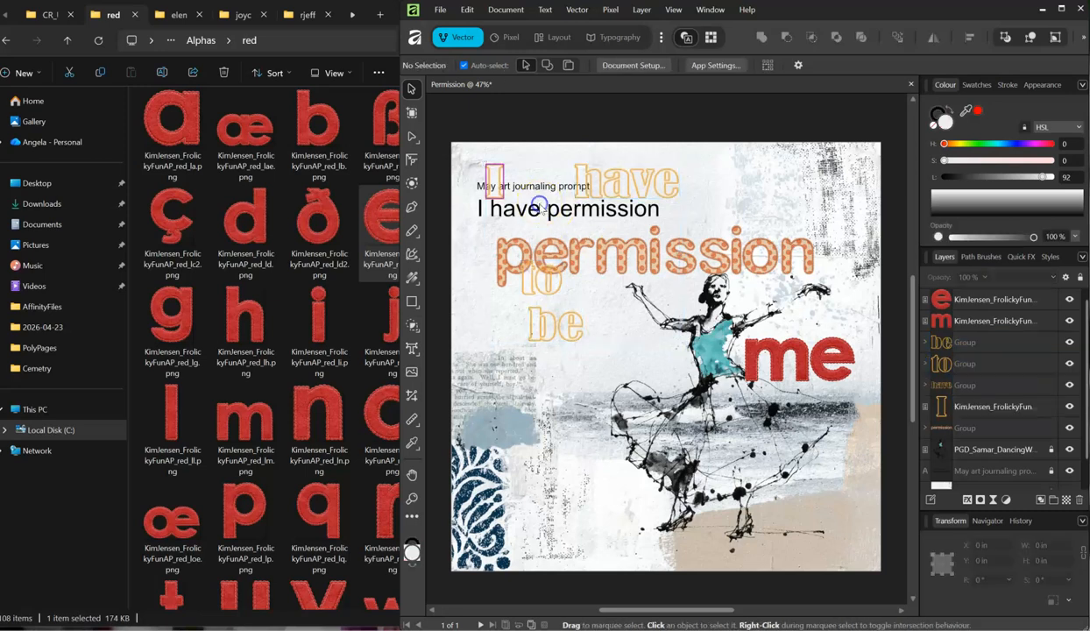
{"action": "left_click", "coordinate": [972, 470]}
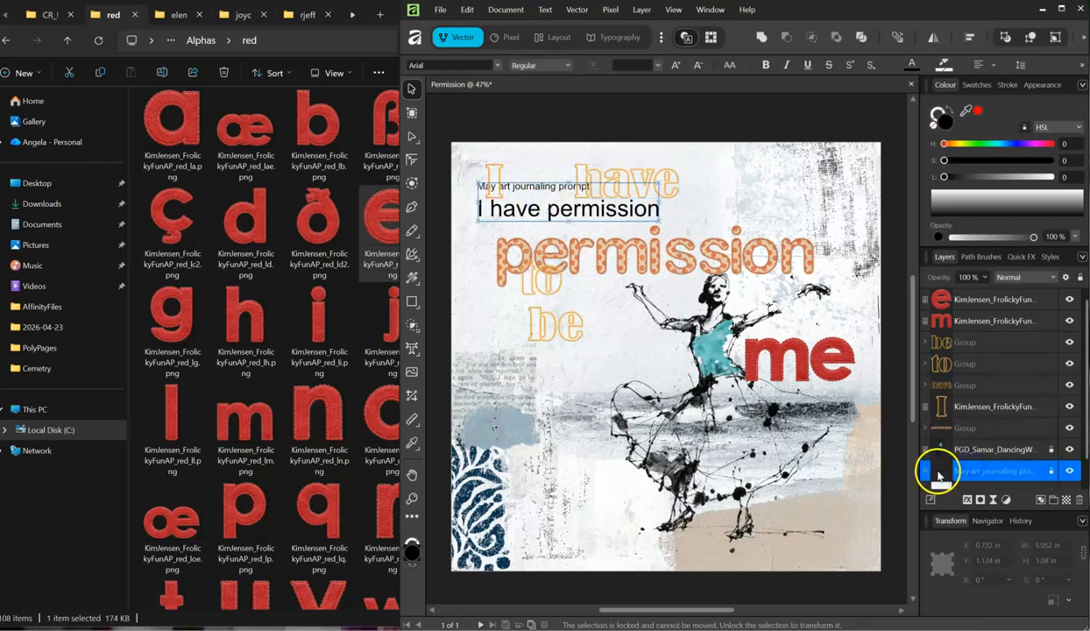
{"action": "key", "text": "Delete"}
- Arrange "have" closer to "I", move "permission" up beneath them, and set "to" and "be" in a stepped line below
{"action": "left_click_drag", "start_coordinate": [623, 186], "coordinate": [579, 187]}
{"action": "left_click_drag", "start_coordinate": [604, 254], "coordinate": [574, 227]}
{"action": "left_click_drag", "start_coordinate": [558, 329], "coordinate": [591, 299]}
{"action": "left_click_drag", "start_coordinate": [543, 281], "coordinate": [526, 279]}
- Move the red m and e beneath "be" to spell "me", and group the two letters
{"action": "left_click_drag", "start_coordinate": [789, 357], "coordinate": [603, 347]}
{"action": "left_click_drag", "start_coordinate": [842, 353], "coordinate": [657, 343]}
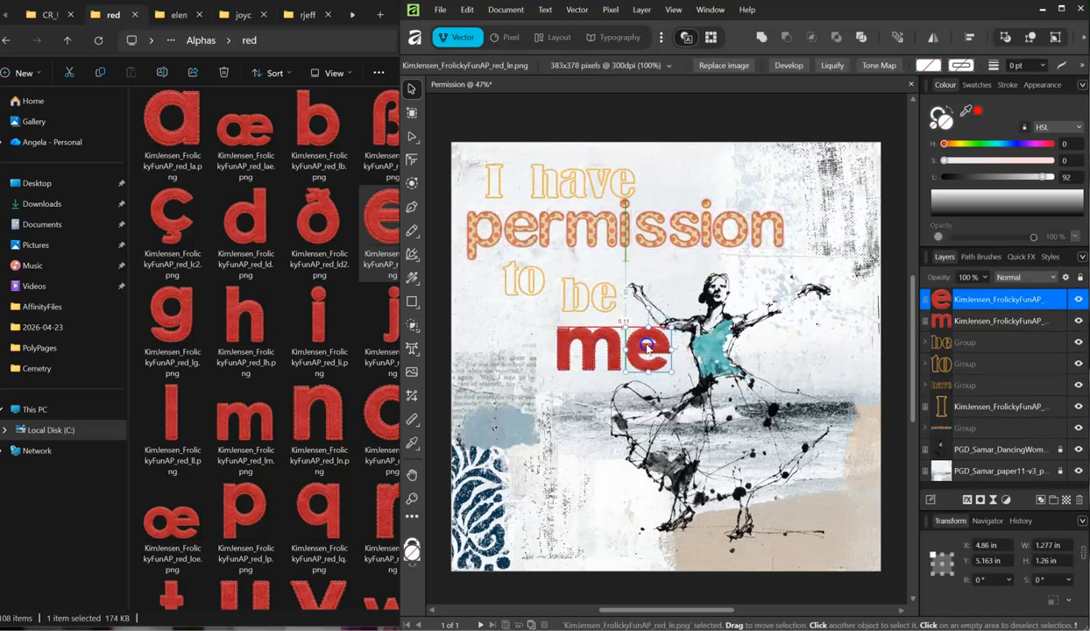
{"action": "left_click", "coordinate": [574, 345], "text": "shift"}
{"action": "key", "text": "ctrl+g"}
{"action": "left_click", "coordinate": [724, 394]}
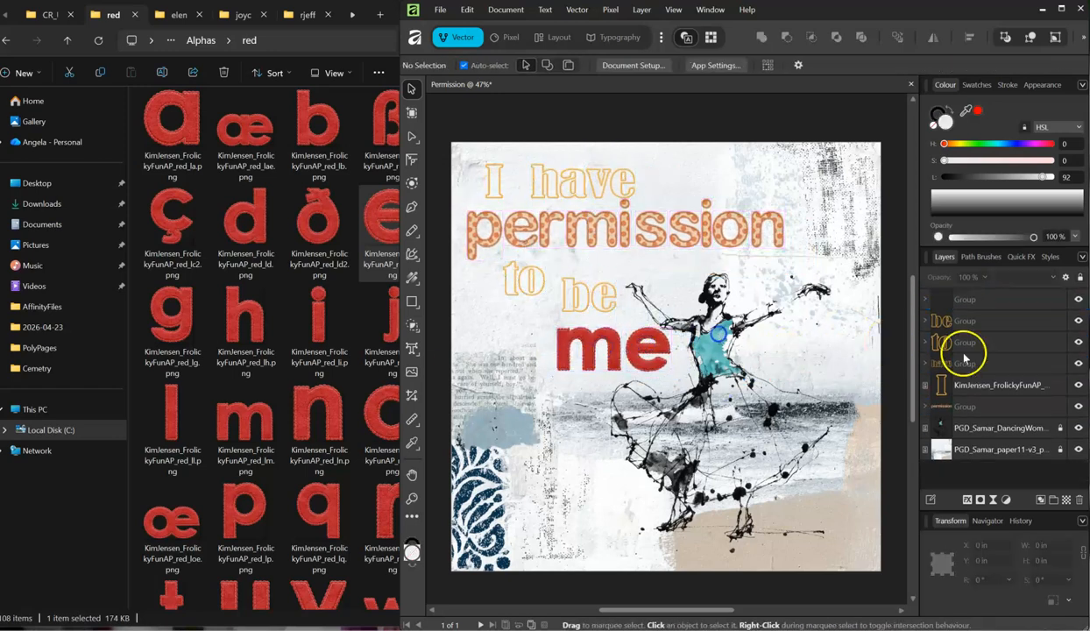
- Identify the dancing woman layer by toggling its visibility, unlock it, and move it to about X 5.01 in, Y 3.78 in
{"action": "left_click", "coordinate": [1079, 429]}
{"action": "left_click", "coordinate": [1051, 434]}
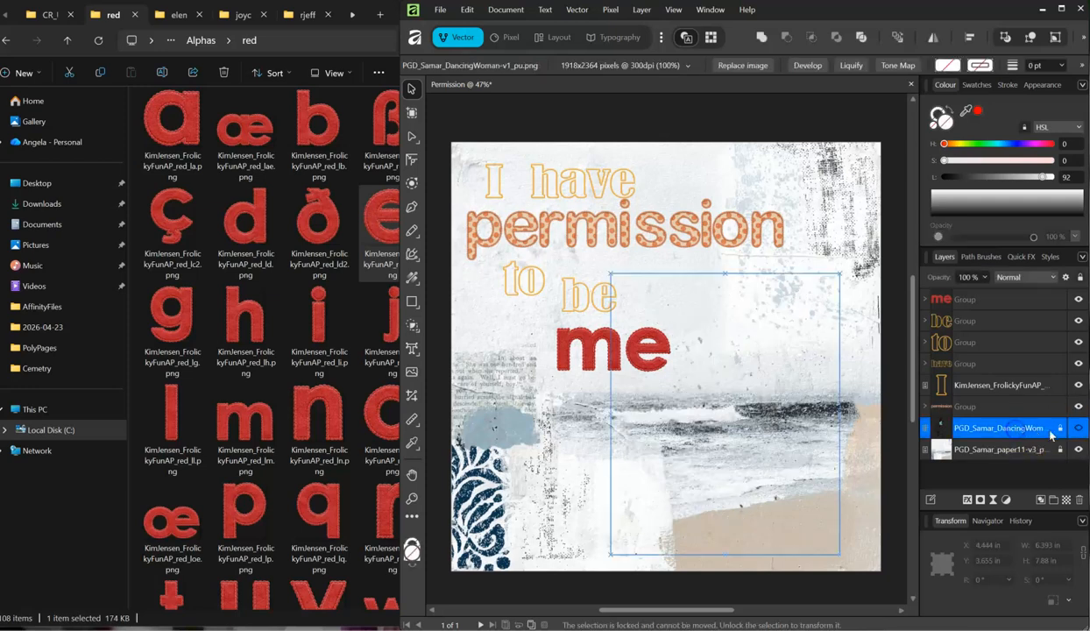
{"action": "left_click", "coordinate": [1060, 429]}
{"action": "left_click", "coordinate": [1079, 428]}
{"action": "left_click_drag", "start_coordinate": [716, 362], "coordinate": [741, 363]}
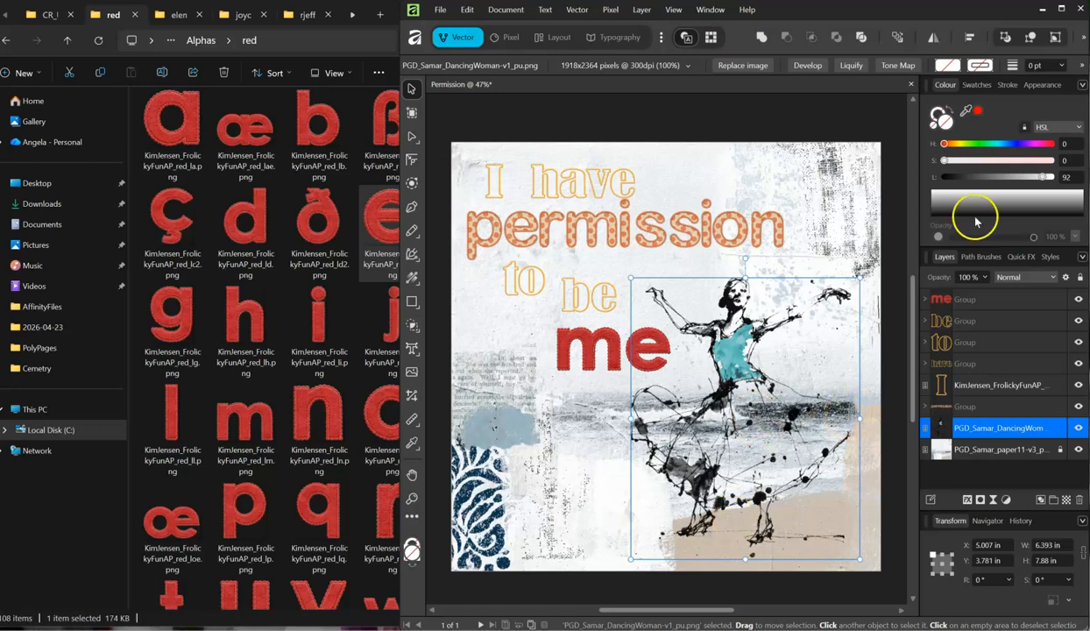
- Switch to the Pixel workspace and add an empty pixel layer directly above the background paper
{"action": "left_click", "coordinate": [509, 41]}
{"action": "left_click", "coordinate": [953, 257]}
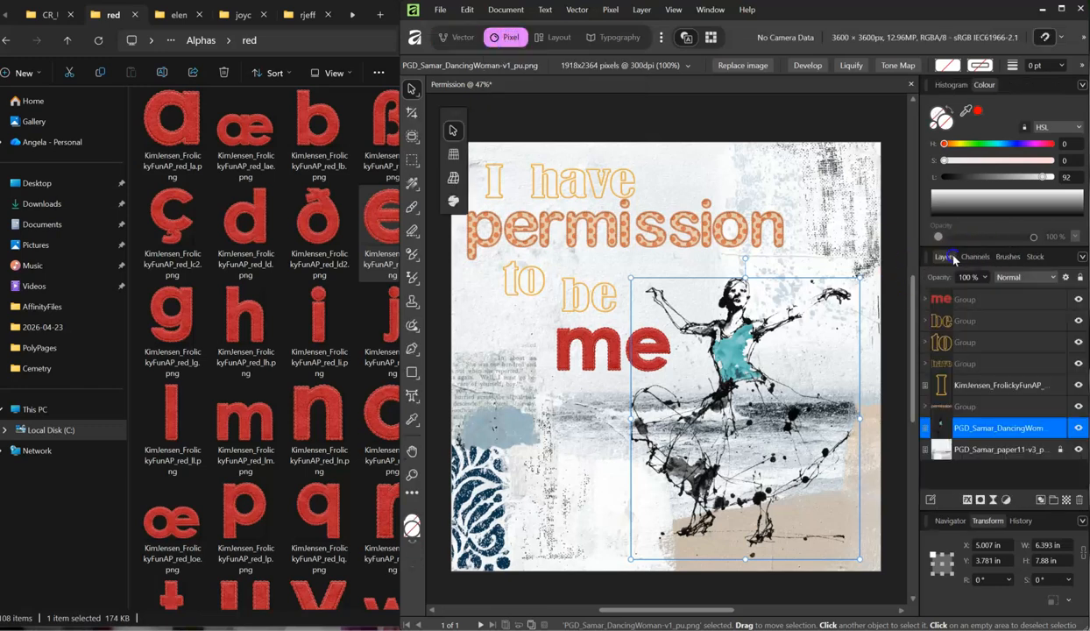
{"action": "left_click", "coordinate": [971, 451]}
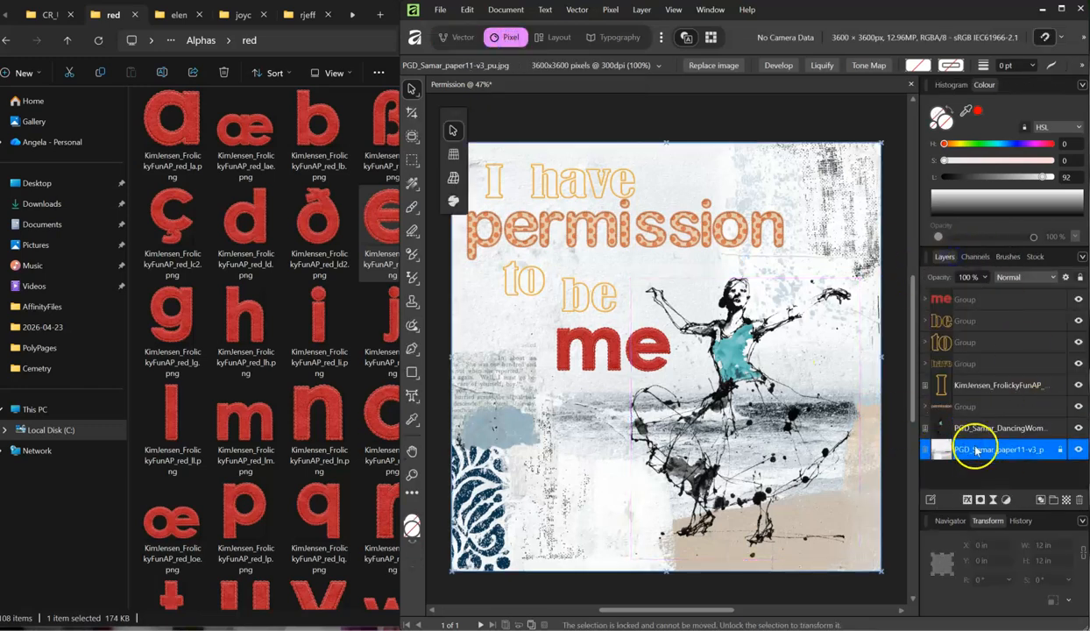
{"action": "left_click", "coordinate": [1066, 501]}
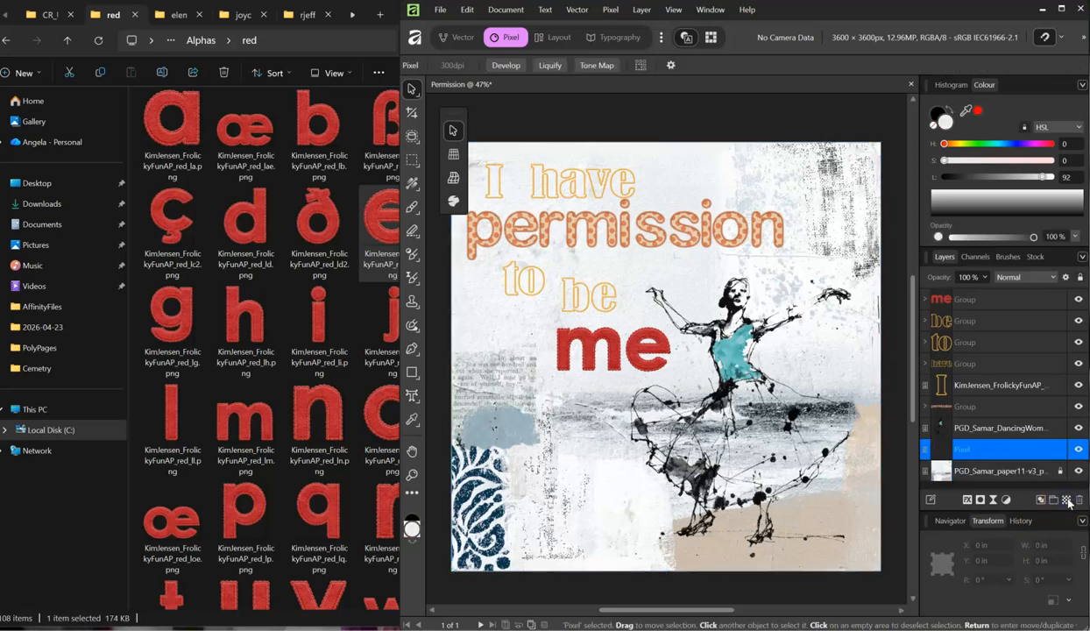
- Set up the Paint Brush with the Smooth Blending Acrylic 02 brush from the Acrylics category
{"action": "left_click", "coordinate": [413, 206]}
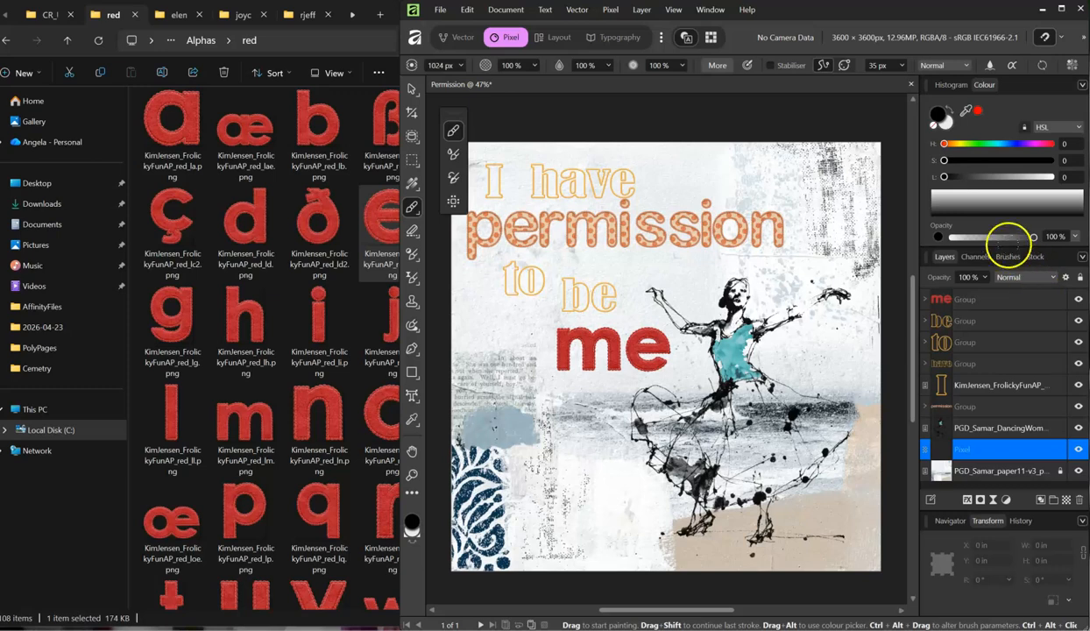
{"action": "left_click", "coordinate": [1008, 257]}
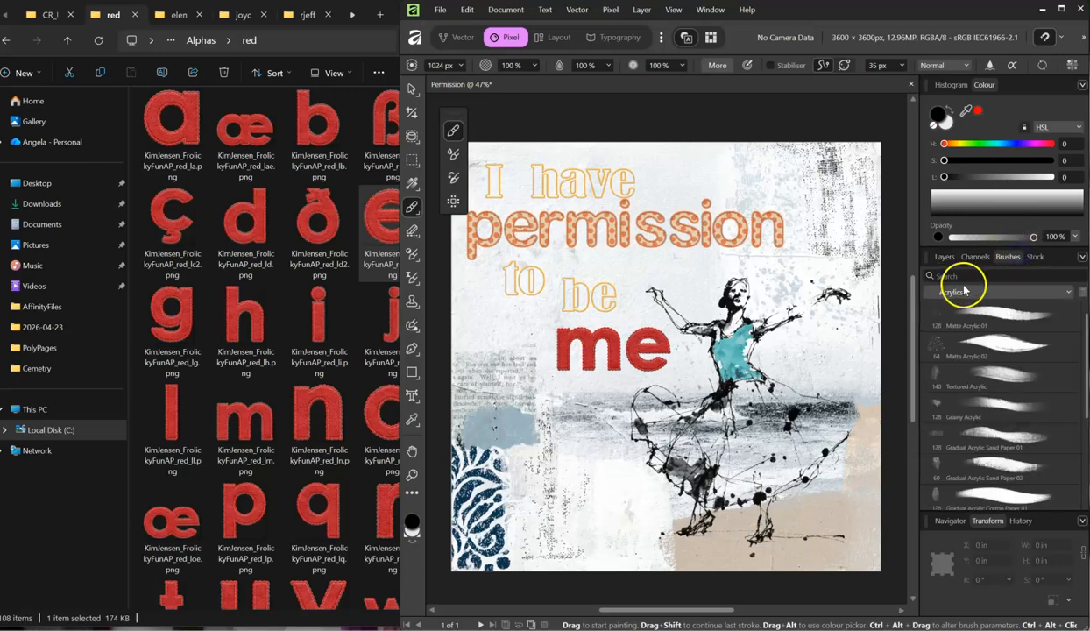
{"action": "scroll", "coordinate": [969, 372], "scroll_direction": "down", "scroll_amount": 4}
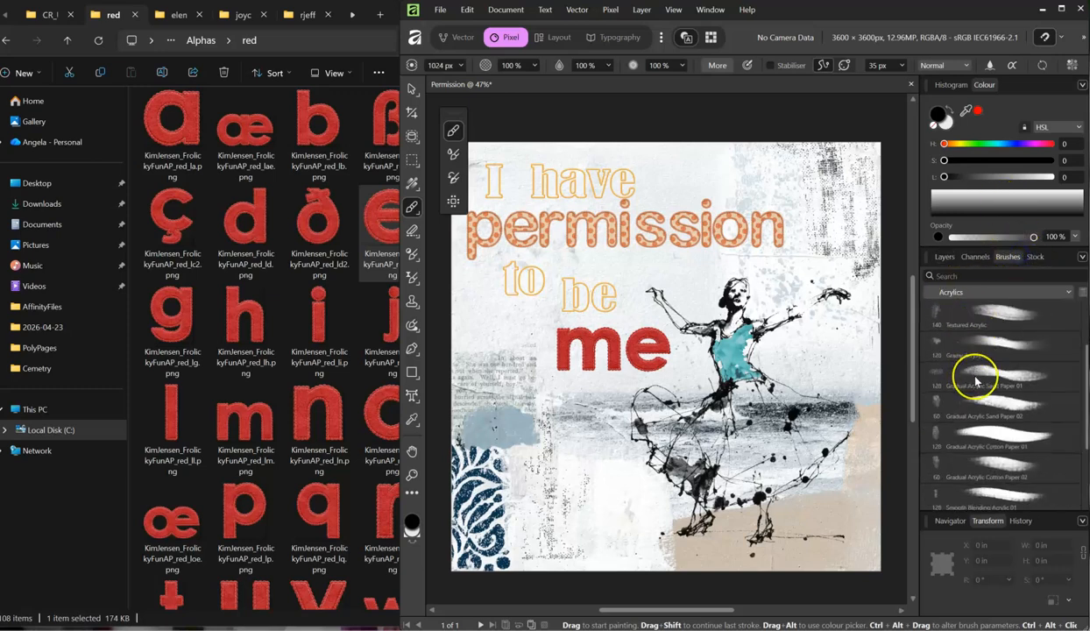
{"action": "scroll", "coordinate": [976, 381], "scroll_direction": "down", "scroll_amount": 1}
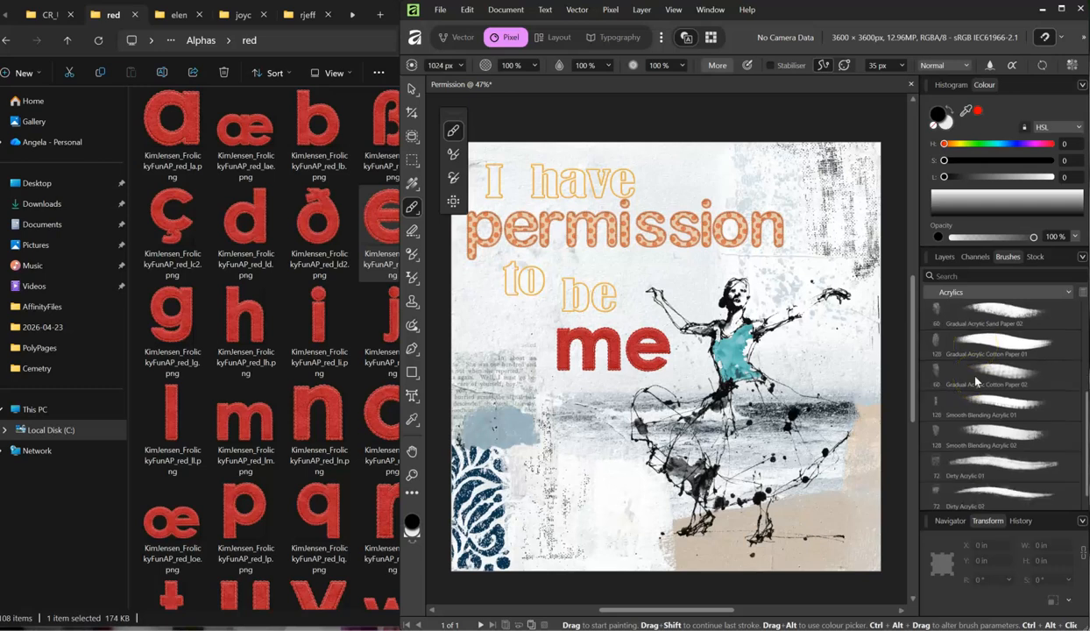
{"action": "left_click", "coordinate": [994, 435]}
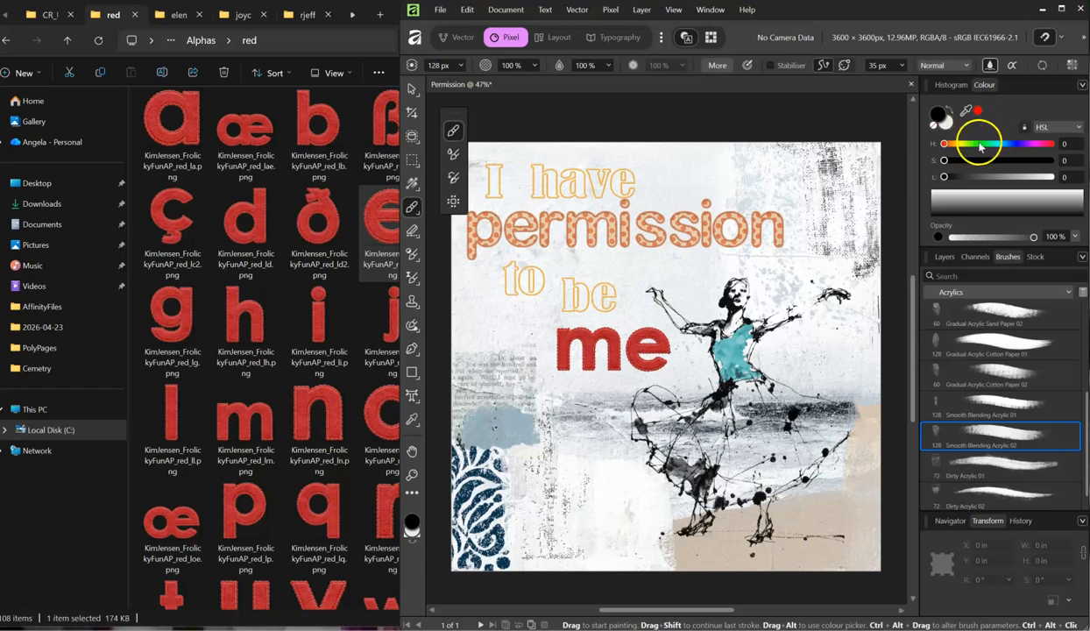
- Sample the muted blue from the background paper's painted patch and paint the dancer's whole skirt area on the pixel layer
{"action": "left_click", "coordinate": [945, 123]}
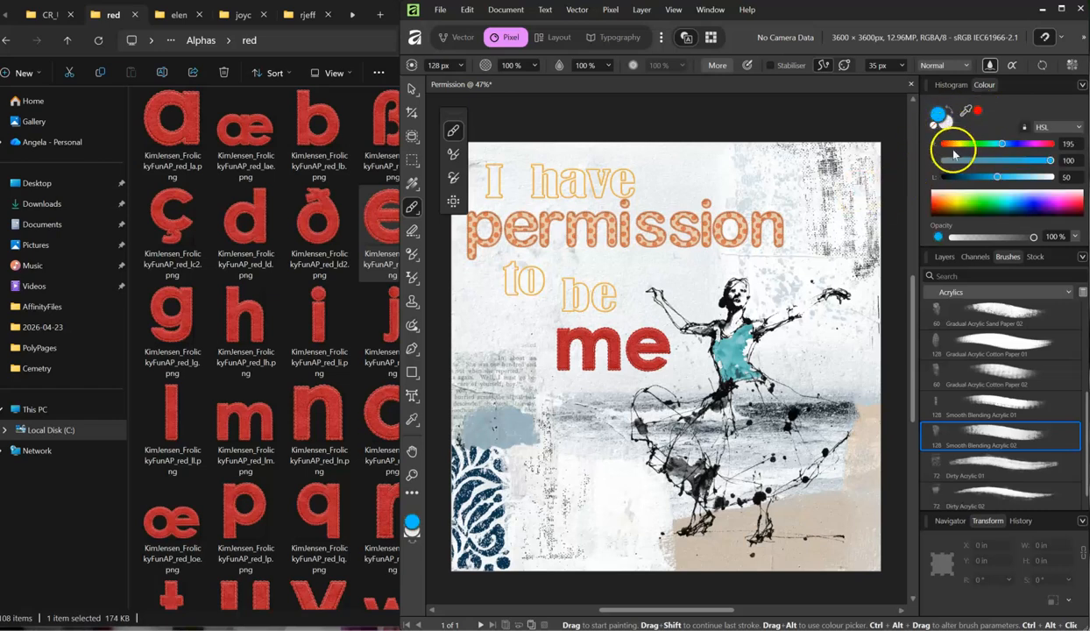
{"action": "left_click_drag", "start_coordinate": [966, 111], "coordinate": [516, 421]}
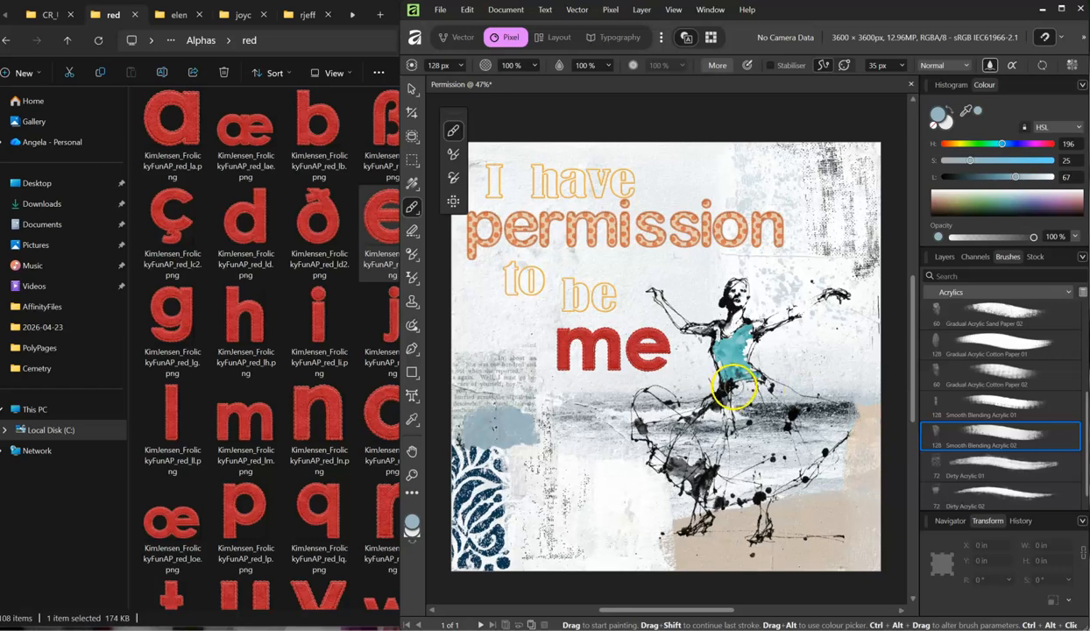
{"action": "left_click_drag", "start_coordinate": [686, 418], "coordinate": [685, 414]}
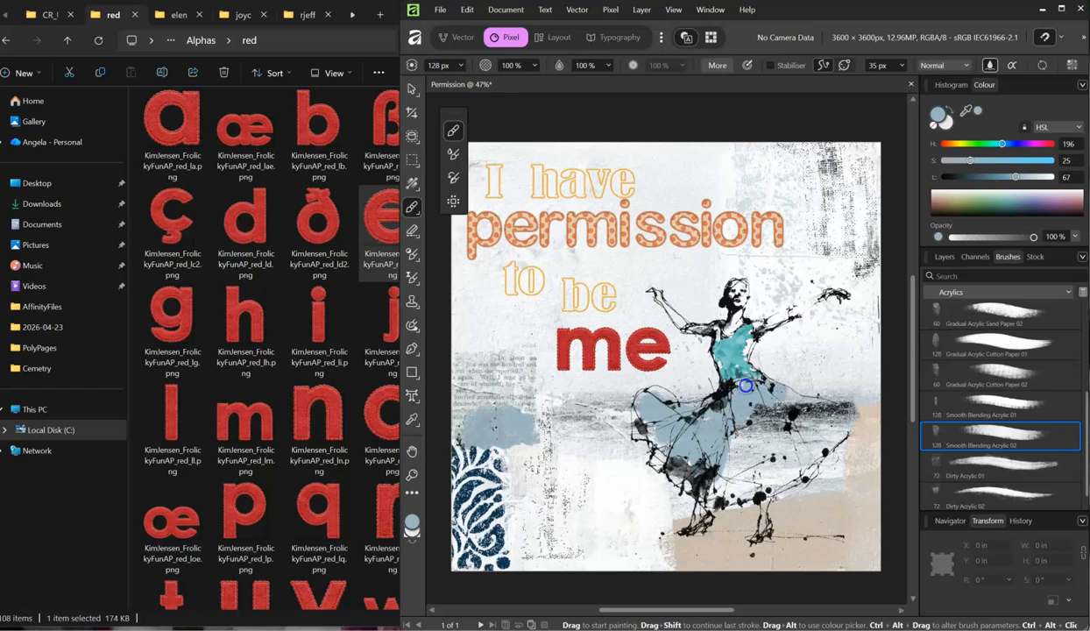
{"action": "mouse_move", "coordinate": [792, 408]}
{"action": "left_mouse_down"}
{"action": "mouse_move", "coordinate": [814, 431]}
{"action": "mouse_move", "coordinate": [791, 437]}
{"action": "mouse_move", "coordinate": [776, 409]}
{"action": "mouse_move", "coordinate": [741, 430]}
{"action": "left_mouse_up"}
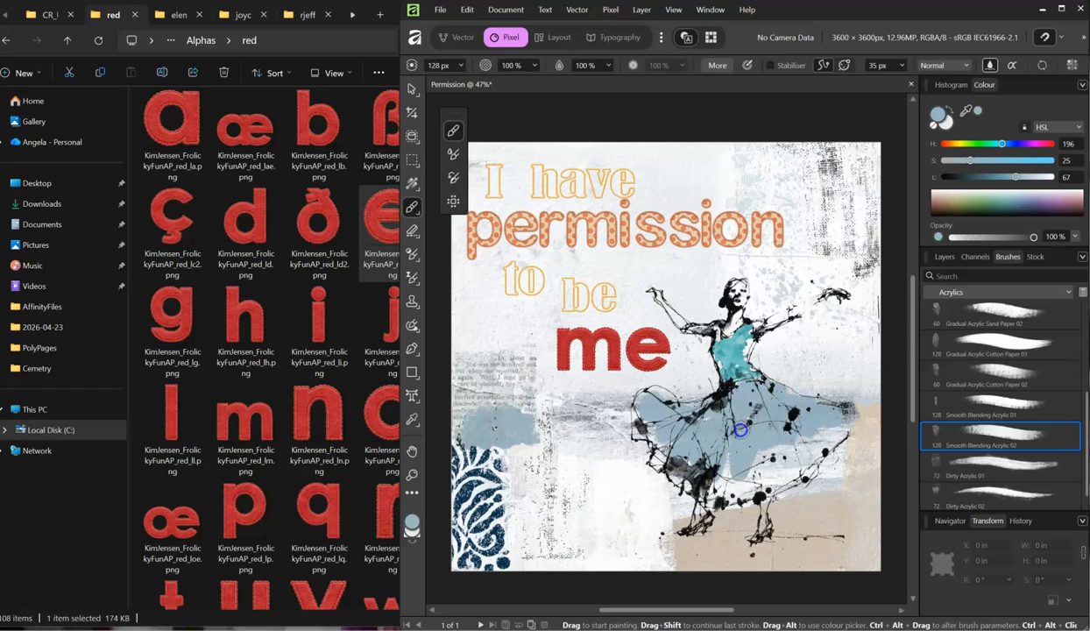
{"action": "left_click_drag", "start_coordinate": [726, 477], "coordinate": [830, 449]}
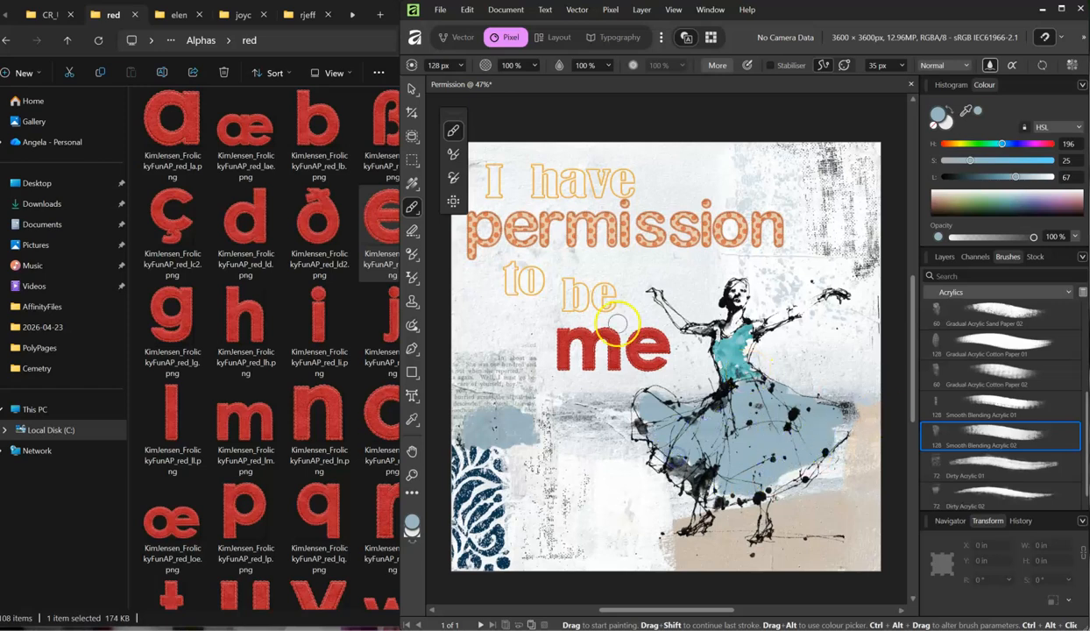
{"action": "left_click", "coordinate": [946, 257]}
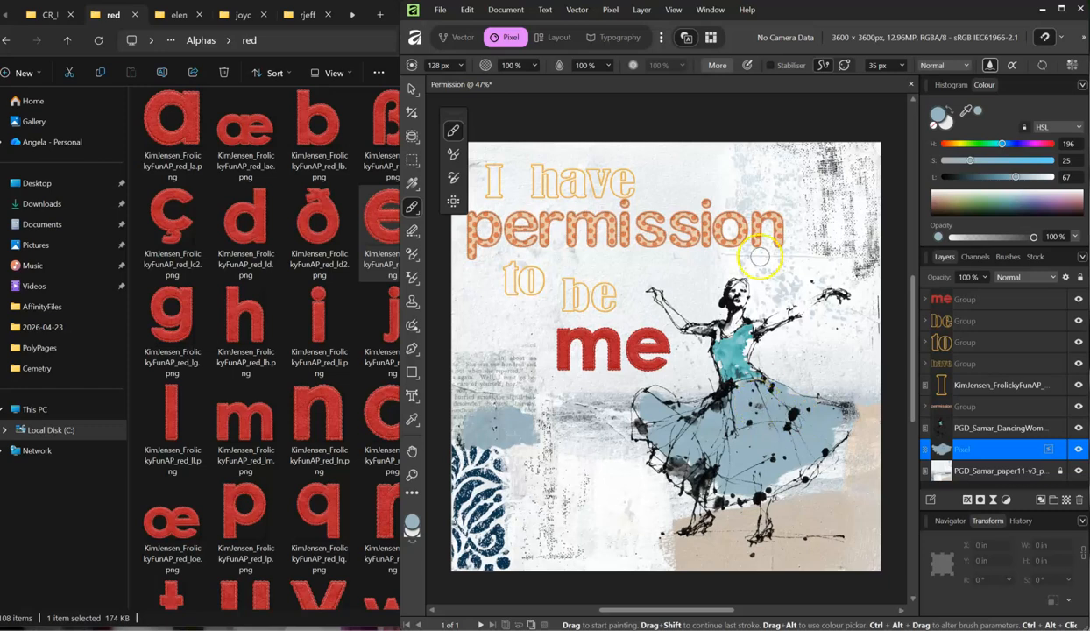
- Return to the Vector workspace and open the KimJensen_FrolickyFun Papers folder in the file browser
{"action": "left_click", "coordinate": [457, 37]}
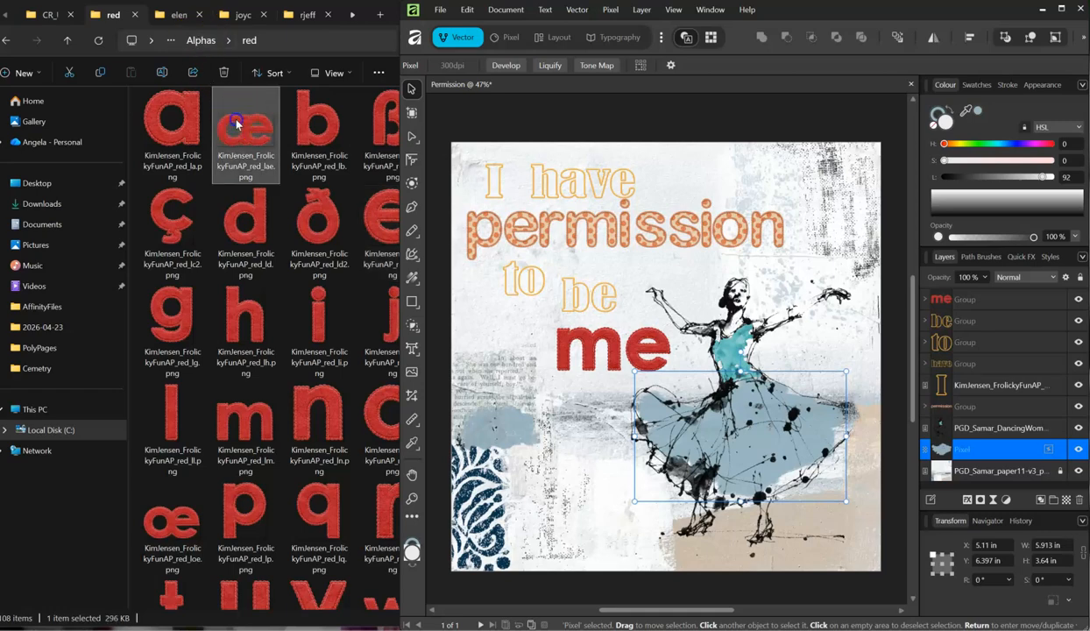
{"action": "left_click", "coordinate": [245, 131]}
{"action": "left_click", "coordinate": [203, 41]}
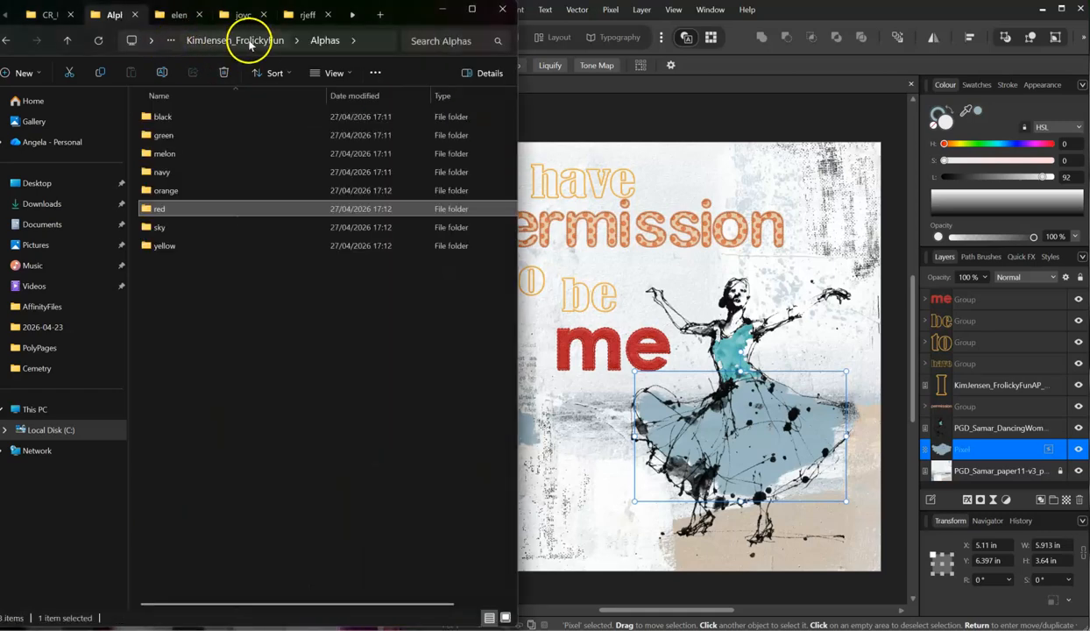
{"action": "left_click", "coordinate": [251, 41]}
{"action": "double_click", "coordinate": [166, 153]}
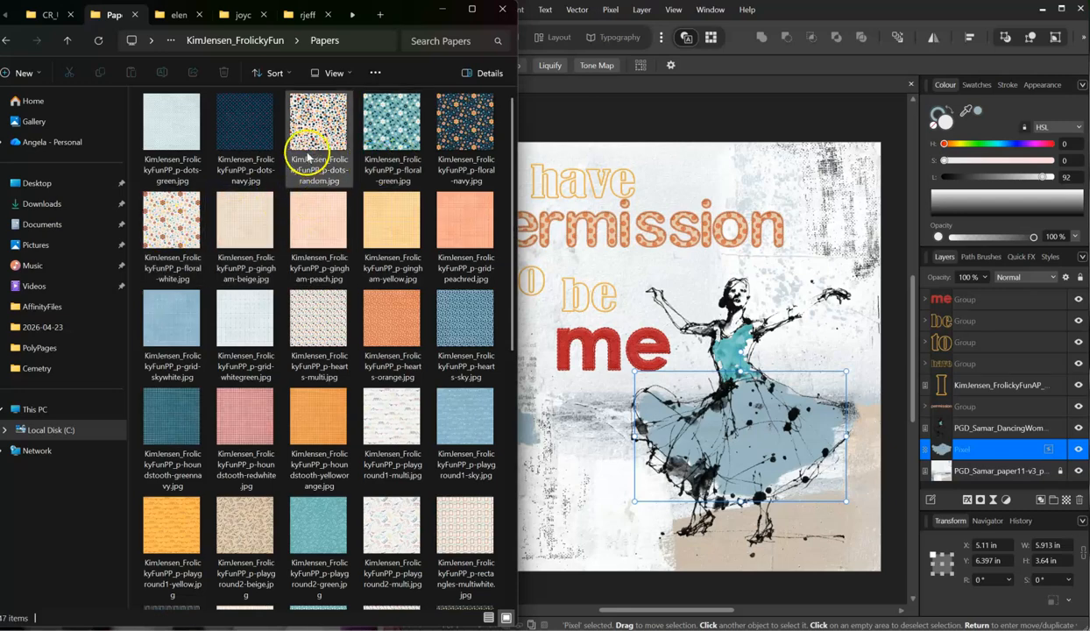
- Place KimJensen_FrolickyFunPP_p-dots-random.jpg on the page and clip it inside the painted skirt layer
{"action": "left_click", "coordinate": [308, 157]}
{"action": "left_click_drag", "start_coordinate": [743, 389], "coordinate": [744, 390]}
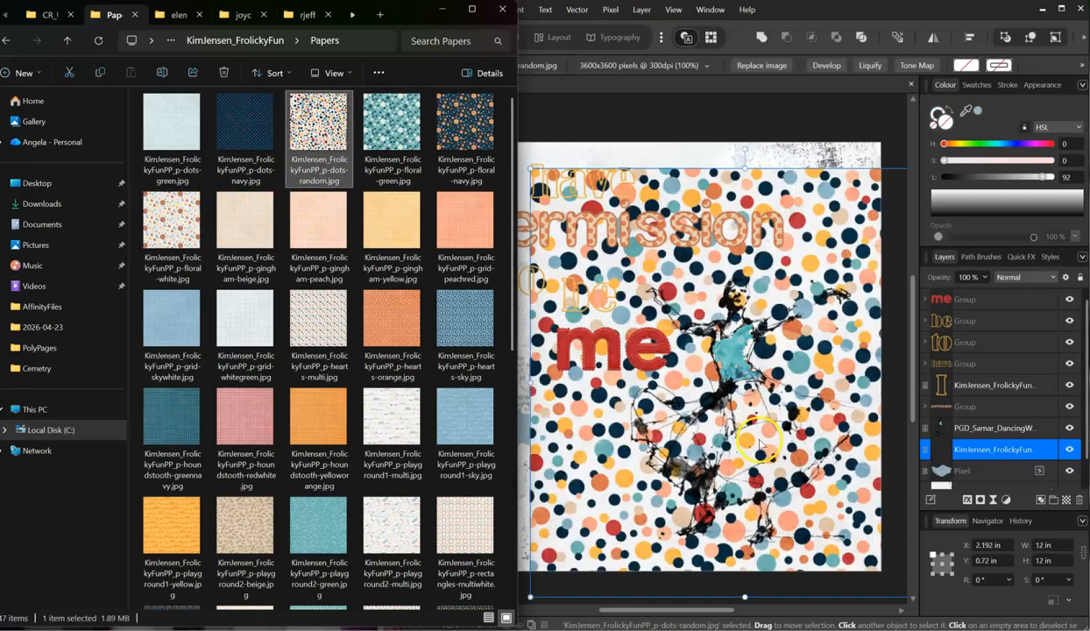
{"action": "left_click_drag", "start_coordinate": [966, 426], "coordinate": [944, 466]}
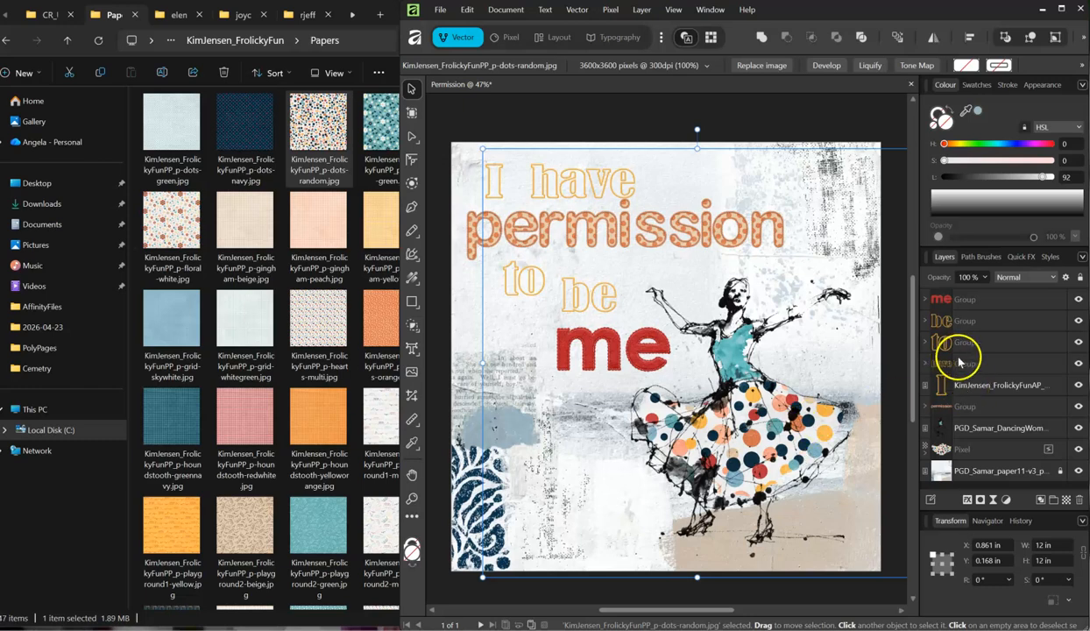
- Group the dancing woman with the patterned skirt layer and name the group "doll"
{"action": "left_click", "coordinate": [953, 429]}
{"action": "left_click", "coordinate": [932, 448], "text": "shift"}
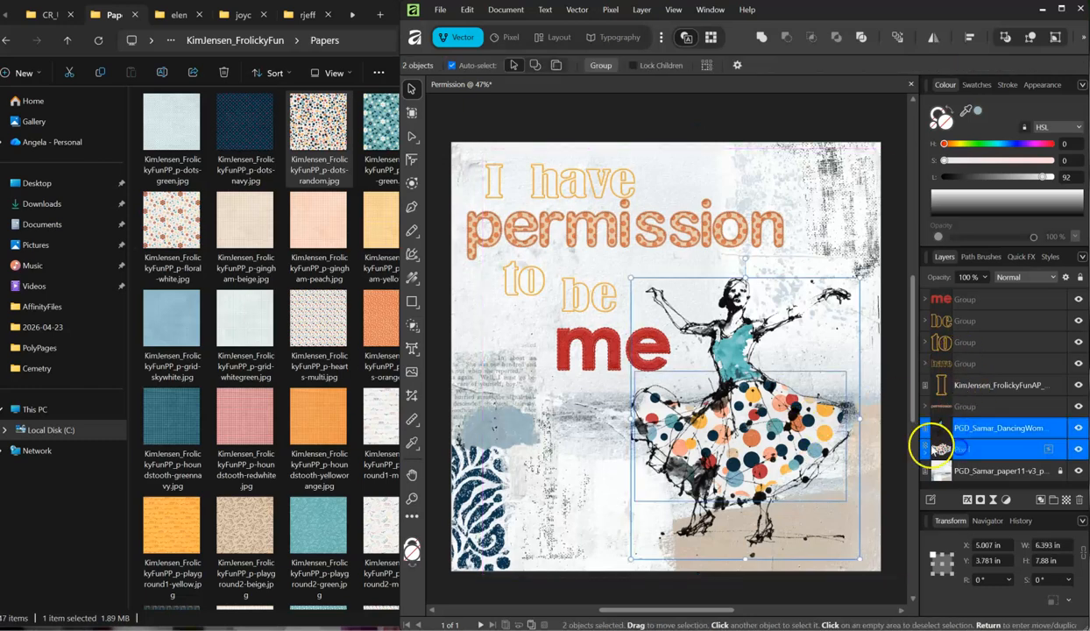
{"action": "key", "text": "ctrl+g"}
{"action": "double_click", "coordinate": [969, 427]}
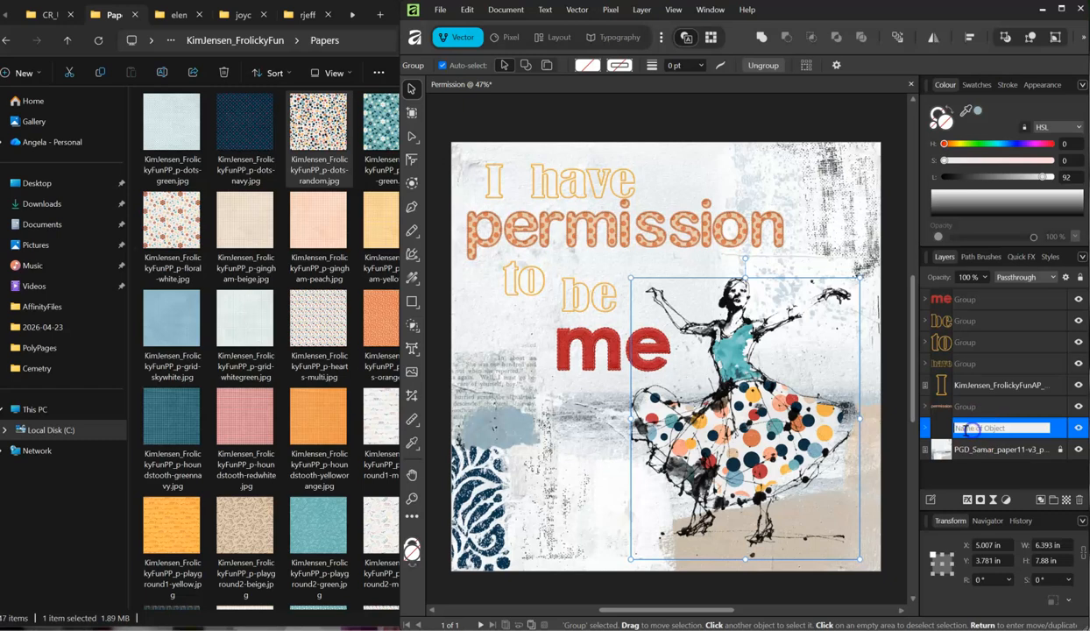
{"action": "type", "text": "doll"}
{"action": "key", "text": "Return"}
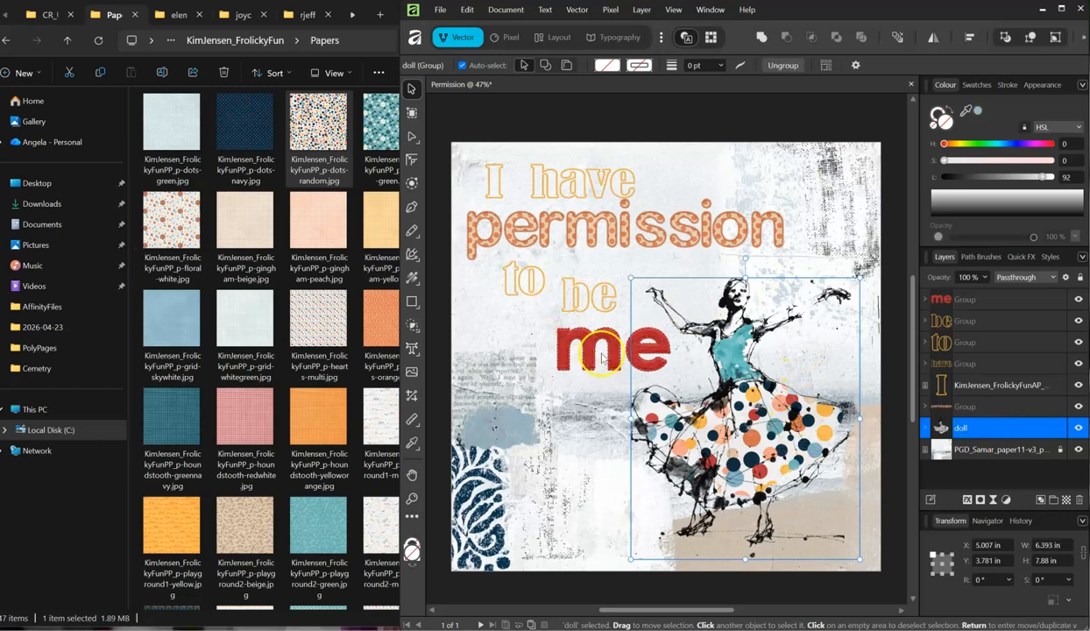
- Apply an Outer Shadow to all six title layers with 1 px radius, 9 px offset and a 225° angle
{"action": "left_click", "coordinate": [601, 357]}
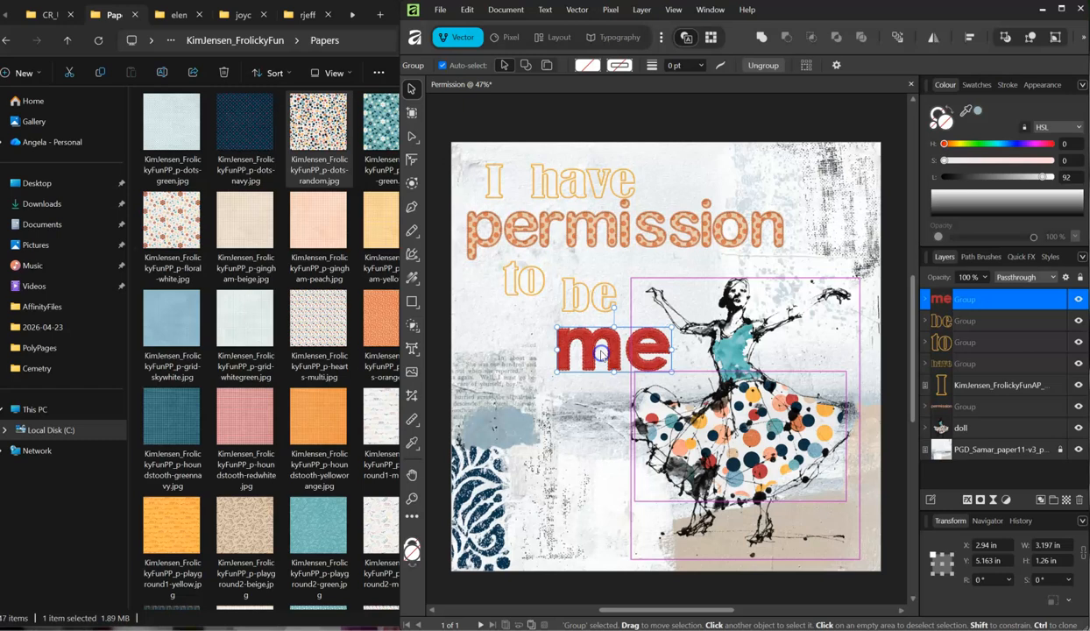
{"action": "left_click", "coordinate": [964, 391], "text": "shift"}
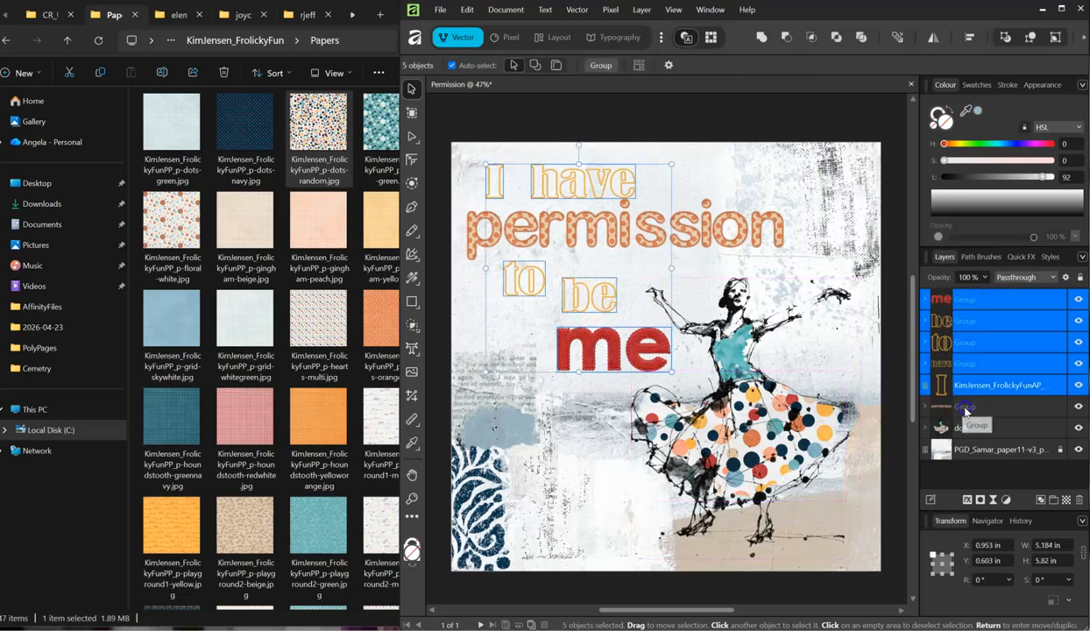
{"action": "left_click", "coordinate": [964, 408], "text": "shift"}
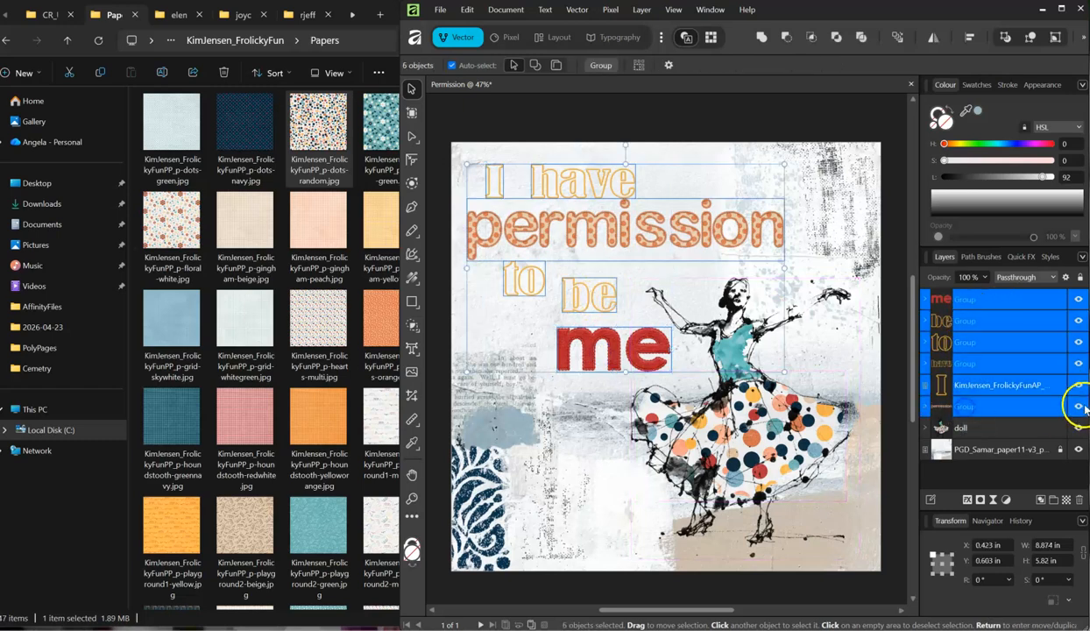
{"action": "left_click", "coordinate": [968, 501]}
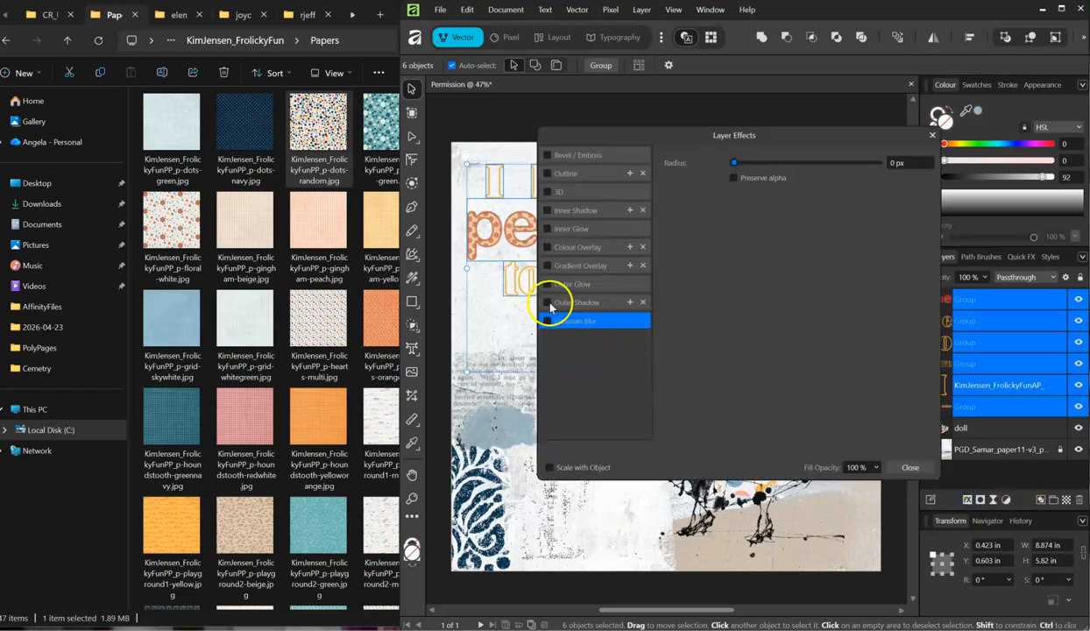
{"action": "left_click", "coordinate": [606, 299]}
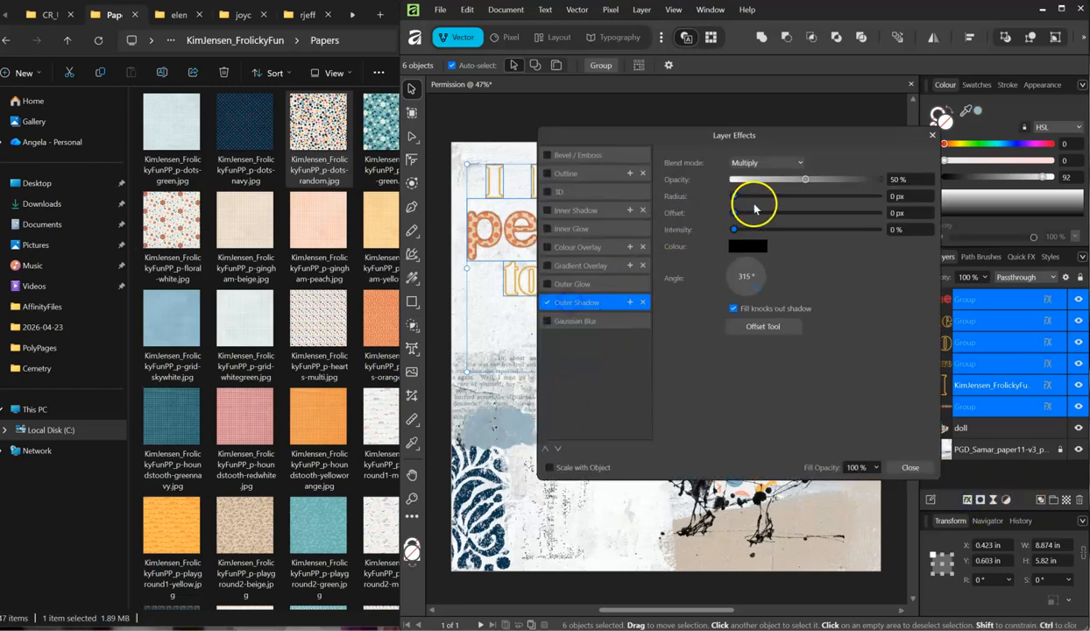
{"action": "left_click", "coordinate": [765, 196]}
{"action": "left_click", "coordinate": [793, 213]}
{"action": "left_click", "coordinate": [737, 285]}
{"action": "left_click", "coordinate": [913, 470]}
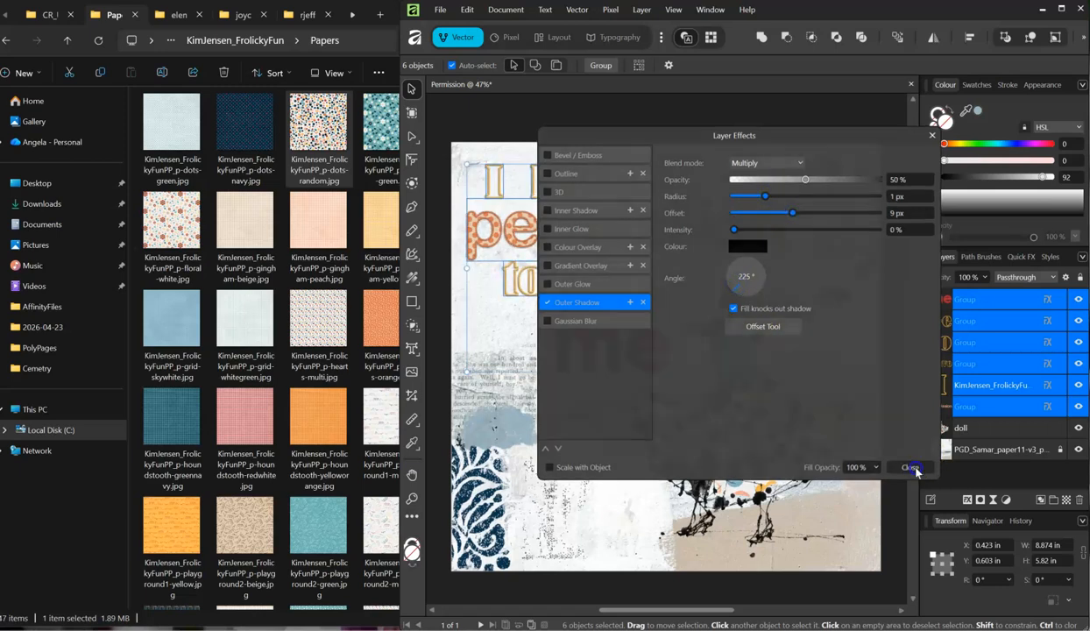
{"action": "left_click", "coordinate": [775, 342]}
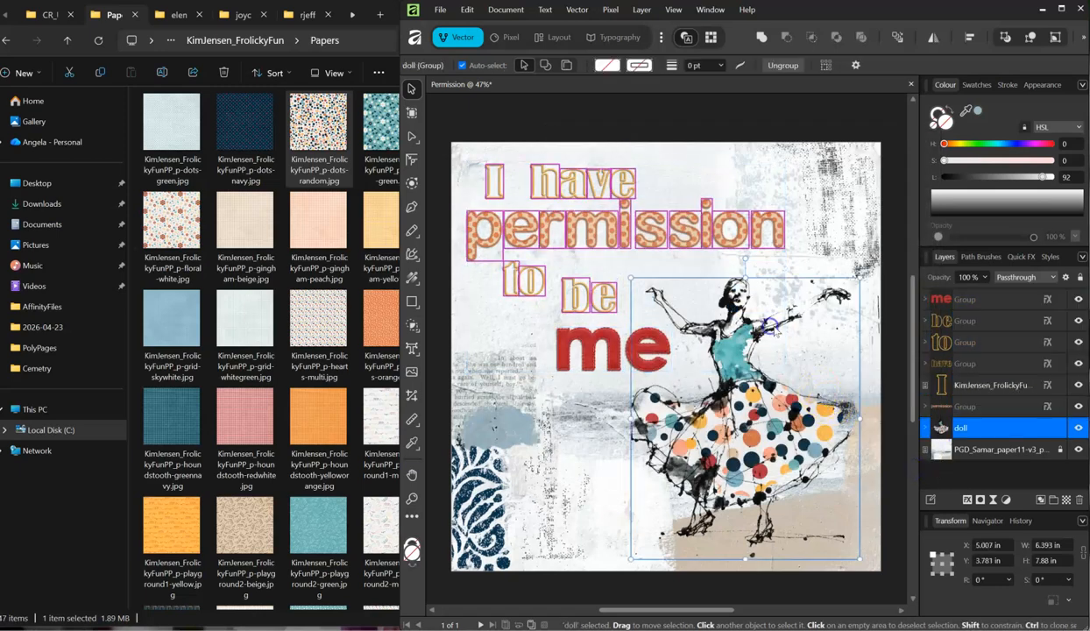
{"action": "left_click", "coordinate": [603, 230]}
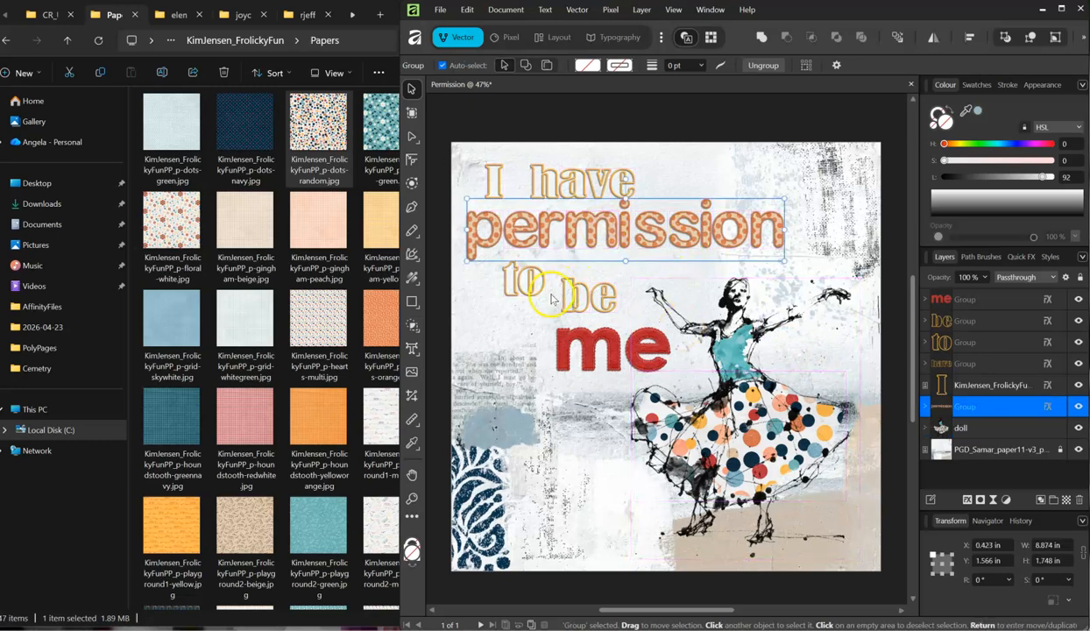
{"action": "left_click", "coordinate": [640, 355]}
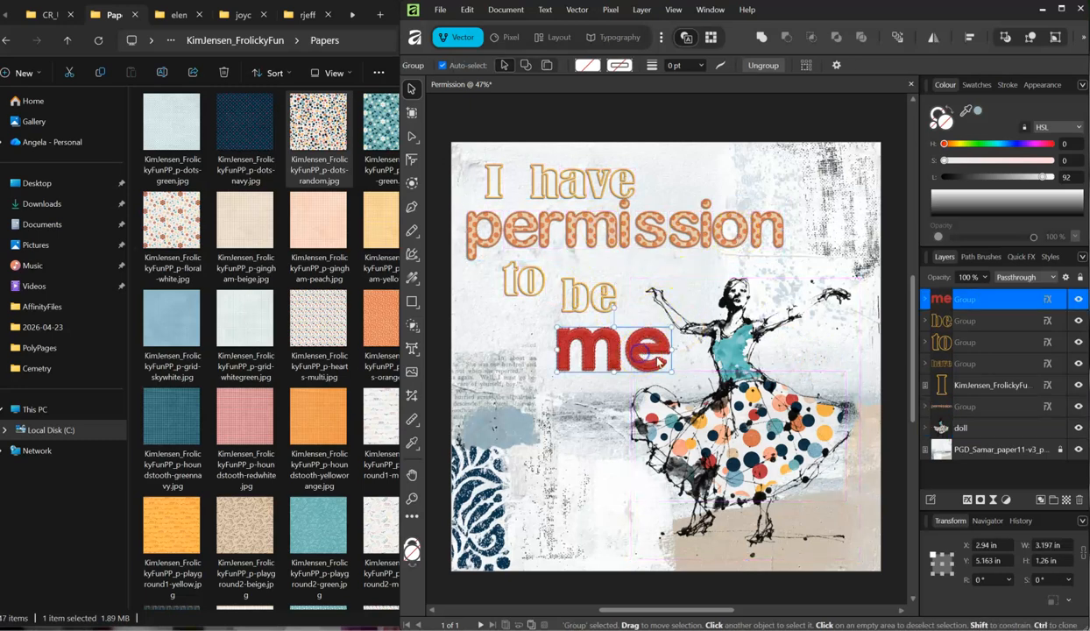
- Scale the whole title down to about 7.63 × 5.00 in and place it at about X 1.05 in, Y 1.28 in
{"action": "left_click_drag", "start_coordinate": [435, 123], "coordinate": [824, 433]}
{"action": "left_click_drag", "start_coordinate": [783, 372], "coordinate": [739, 343]}
{"action": "left_click_drag", "start_coordinate": [598, 317], "coordinate": [619, 342]}
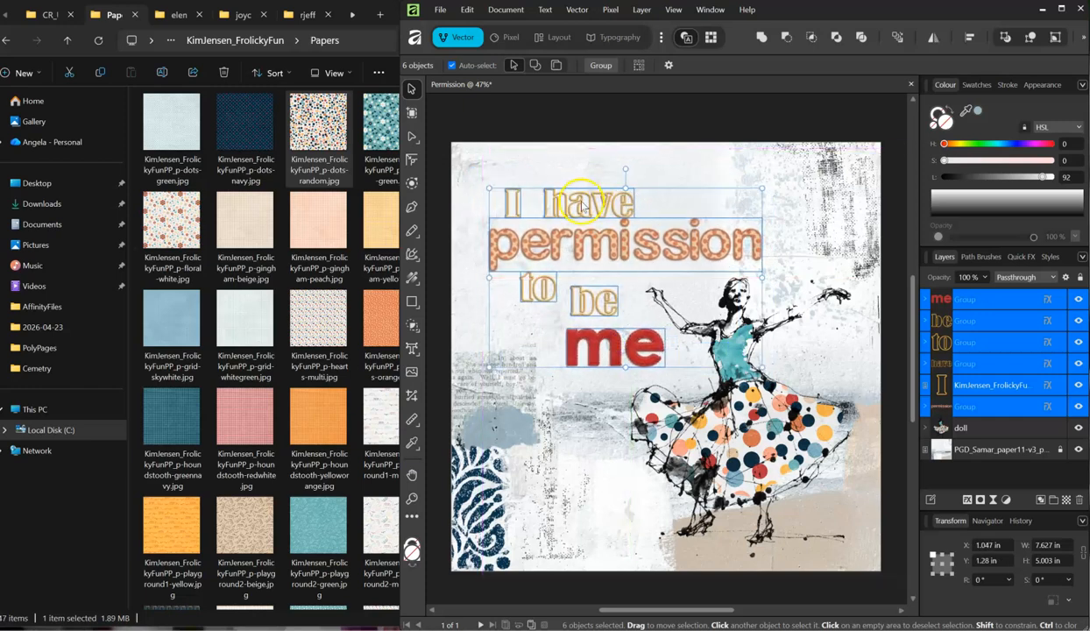
- Enlarge the "I", and shift "I", "have" and "permission" toward the page's left edge
{"action": "left_click_drag", "start_coordinate": [513, 207], "coordinate": [570, 206]}
{"action": "left_click", "coordinate": [496, 200]}
{"action": "left_click_drag", "start_coordinate": [493, 200], "coordinate": [493, 193]}
{"action": "left_click_drag", "start_coordinate": [575, 203], "coordinate": [559, 183]}
{"action": "left_click_drag", "start_coordinate": [574, 246], "coordinate": [559, 250]}
- Within the "permission" group, lower and tilt the p, and rotate the e to about -8.9°
{"action": "left_click", "coordinate": [925, 406]}
{"action": "scroll", "coordinate": [984, 393], "scroll_direction": "down", "scroll_amount": 3}
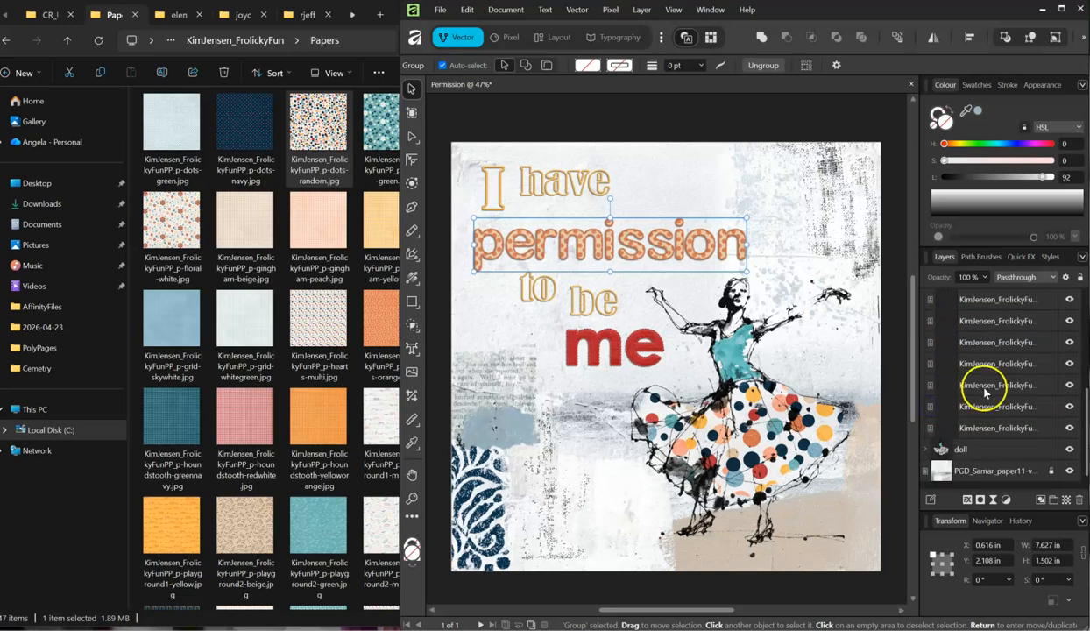
{"action": "left_click", "coordinate": [998, 428]}
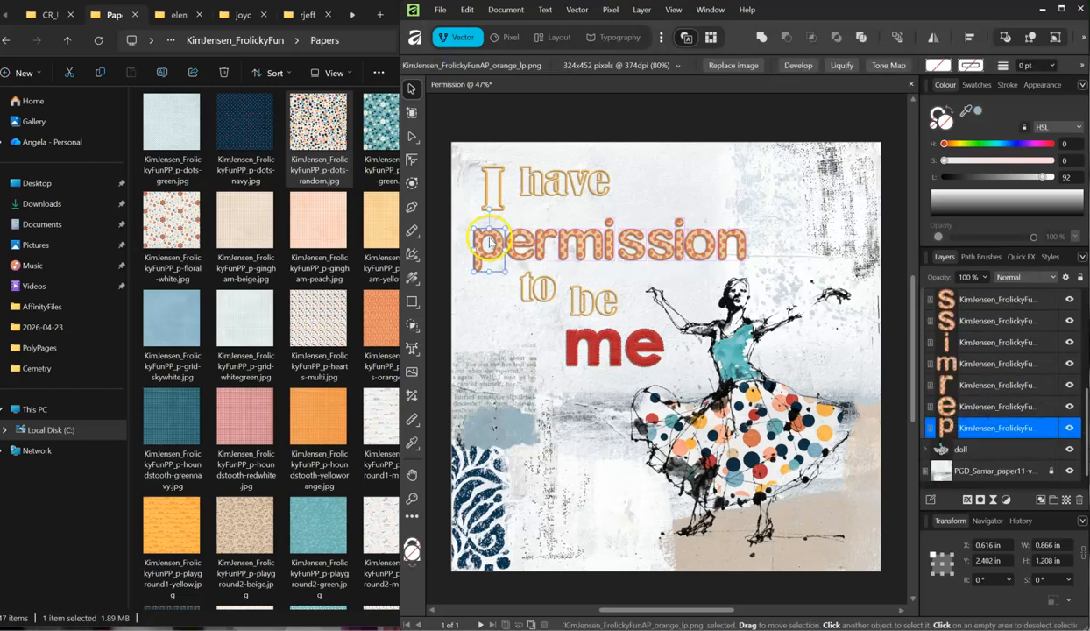
{"action": "left_click_drag", "start_coordinate": [486, 250], "coordinate": [479, 263]}
{"action": "left_click_drag", "start_coordinate": [483, 223], "coordinate": [476, 223]}
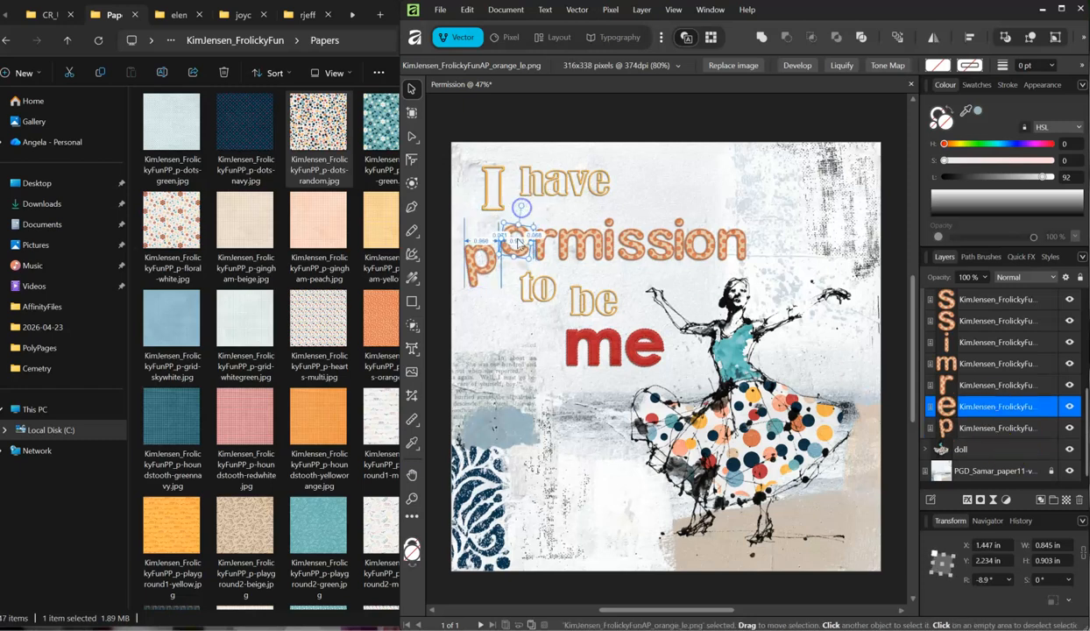
- Offset and tilt the remaining letters of "permission" so the word forms an uneven, bouncing wave
{"action": "left_click", "coordinate": [541, 248]}
{"action": "left_click_drag", "start_coordinate": [541, 248], "coordinate": [538, 239]}
{"action": "left_click_drag", "start_coordinate": [571, 247], "coordinate": [608, 234]}
{"action": "left_click_drag", "start_coordinate": [611, 186], "coordinate": [605, 186]}
{"action": "left_click_drag", "start_coordinate": [635, 246], "coordinate": [636, 219]}
{"action": "left_click_drag", "start_coordinate": [632, 183], "coordinate": [637, 184]}
{"action": "left_click_drag", "start_coordinate": [659, 242], "coordinate": [749, 243]}
{"action": "left_click_drag", "start_coordinate": [743, 201], "coordinate": [737, 204]}
- Nudge "to", "be" and "me" to refine their stepped spacing beneath "permission"
{"action": "left_click_drag", "start_coordinate": [542, 280], "coordinate": [538, 273]}
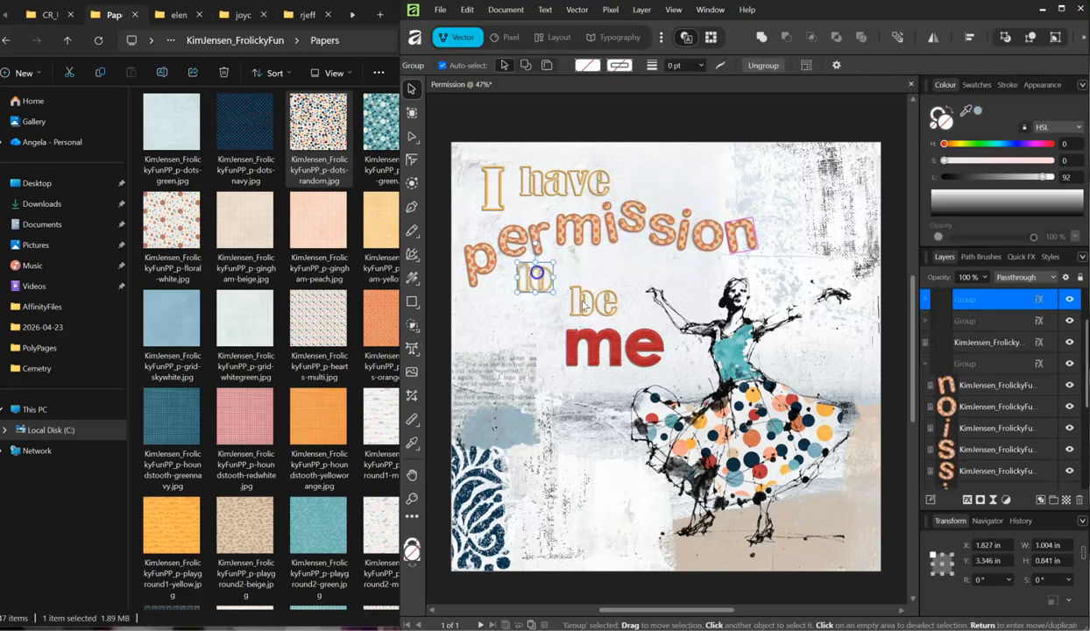
{"action": "left_click_drag", "start_coordinate": [597, 303], "coordinate": [597, 295]}
{"action": "left_click_drag", "start_coordinate": [637, 343], "coordinate": [642, 340]}
{"action": "left_click", "coordinate": [534, 278]}
{"action": "left_click", "coordinate": [592, 293], "text": "shift"}
{"action": "left_click_drag", "start_coordinate": [591, 293], "coordinate": [593, 301]}
- Shift "permission", "to be", "me", "have" and "I" rightward and down into a tighter arrangement, and select all six title layers
{"action": "left_click_drag", "start_coordinate": [610, 223], "coordinate": [630, 243]}
{"action": "left_click", "coordinate": [535, 287]}
{"action": "left_click", "coordinate": [608, 310], "text": "shift"}
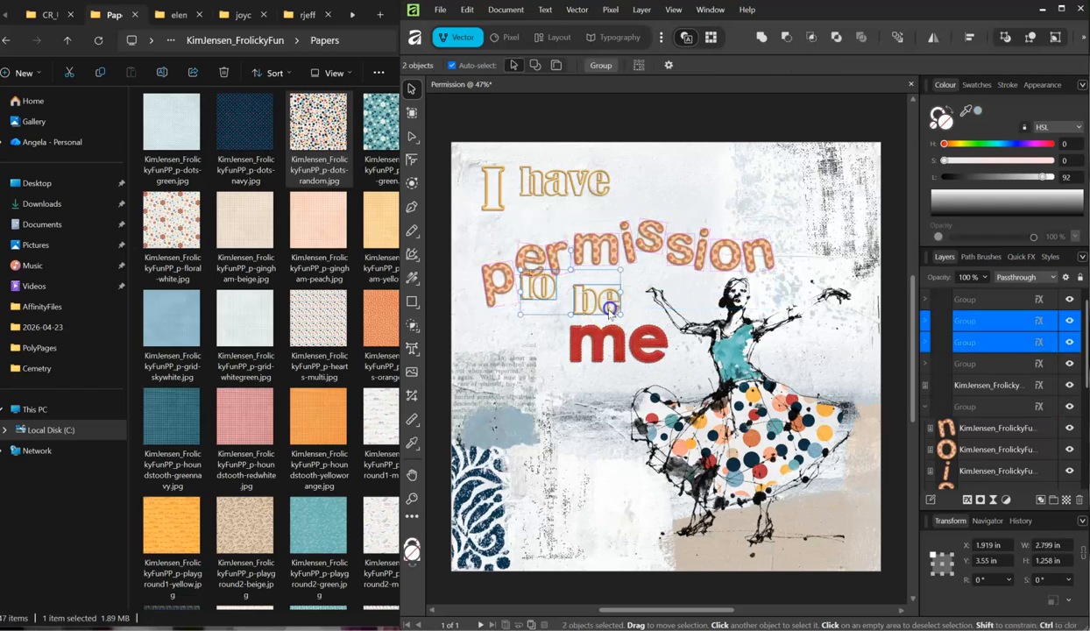
{"action": "left_click_drag", "start_coordinate": [608, 310], "coordinate": [634, 319]}
{"action": "left_click_drag", "start_coordinate": [656, 352], "coordinate": [667, 364]}
{"action": "left_click_drag", "start_coordinate": [565, 182], "coordinate": [589, 187]}
{"action": "left_click_drag", "start_coordinate": [502, 194], "coordinate": [517, 212]}
{"action": "left_click_drag", "start_coordinate": [448, 101], "coordinate": [775, 394]}
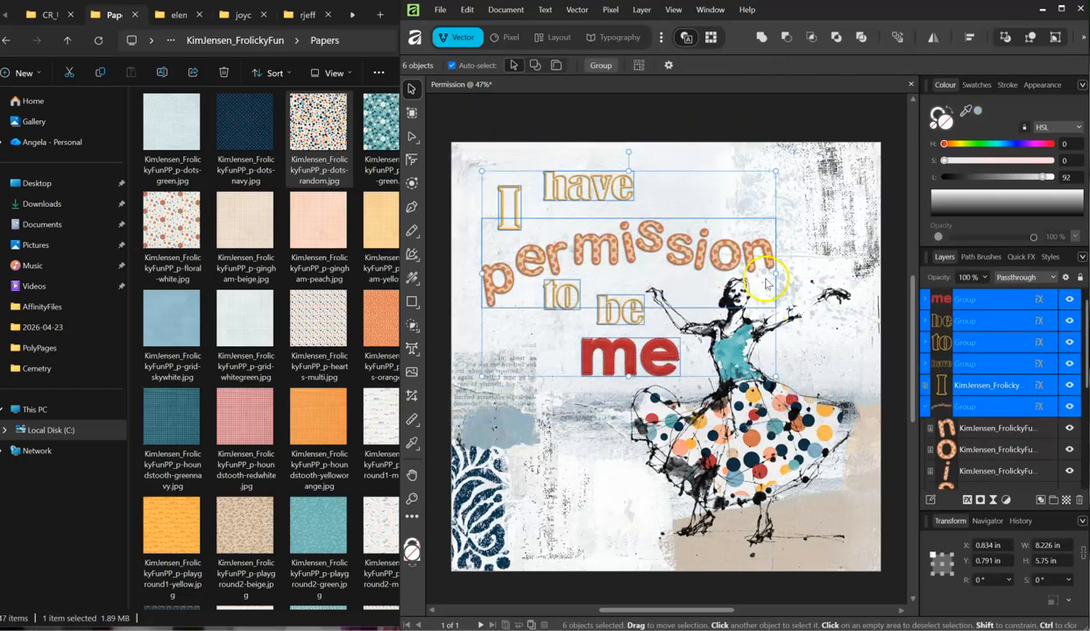
- Group the six title layers, scale the group down to about 7.45 in wide, shift it toward the page's left edge and tilt it slightly counter-clockwise
{"action": "key", "text": "ctrl+g"}
{"action": "left_click_drag", "start_coordinate": [775, 375], "coordinate": [743, 359]}
{"action": "mouse_move", "coordinate": [616, 270]}
{"action": "left_mouse_down"}
{"action": "mouse_move", "coordinate": [620, 292]}
{"action": "mouse_move", "coordinate": [607, 284]}
{"action": "left_mouse_up"}
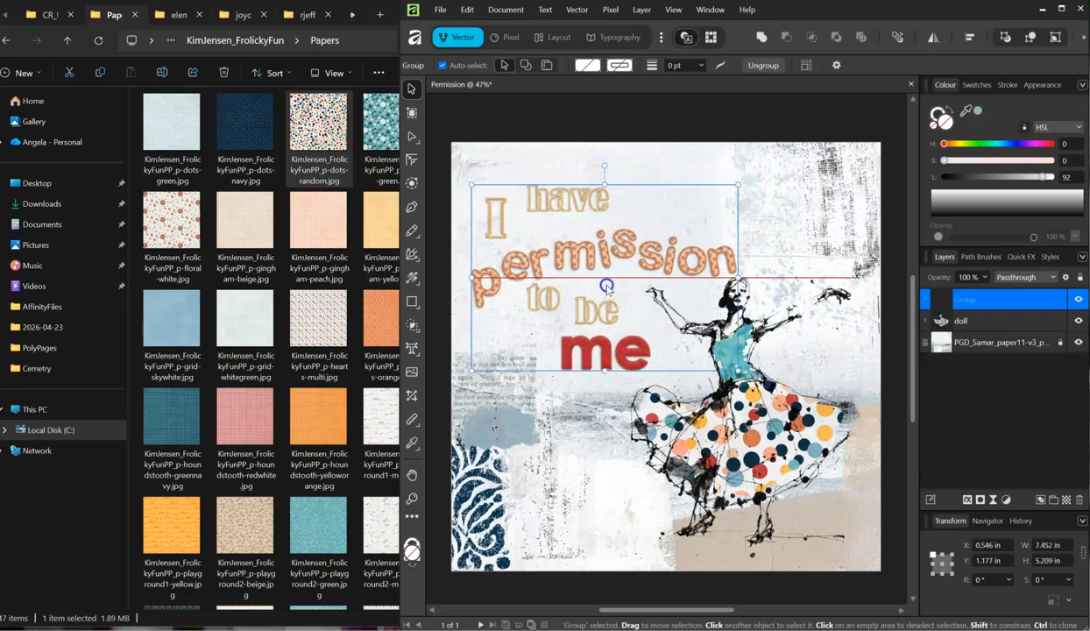
{"action": "left_click_drag", "start_coordinate": [604, 165], "coordinate": [591, 165]}
- Within the title group, set the rotation of "me" to 0° and shift the word slightly right, with the group collapsed again
{"action": "left_click", "coordinate": [924, 300]}
{"action": "left_click", "coordinate": [971, 323]}
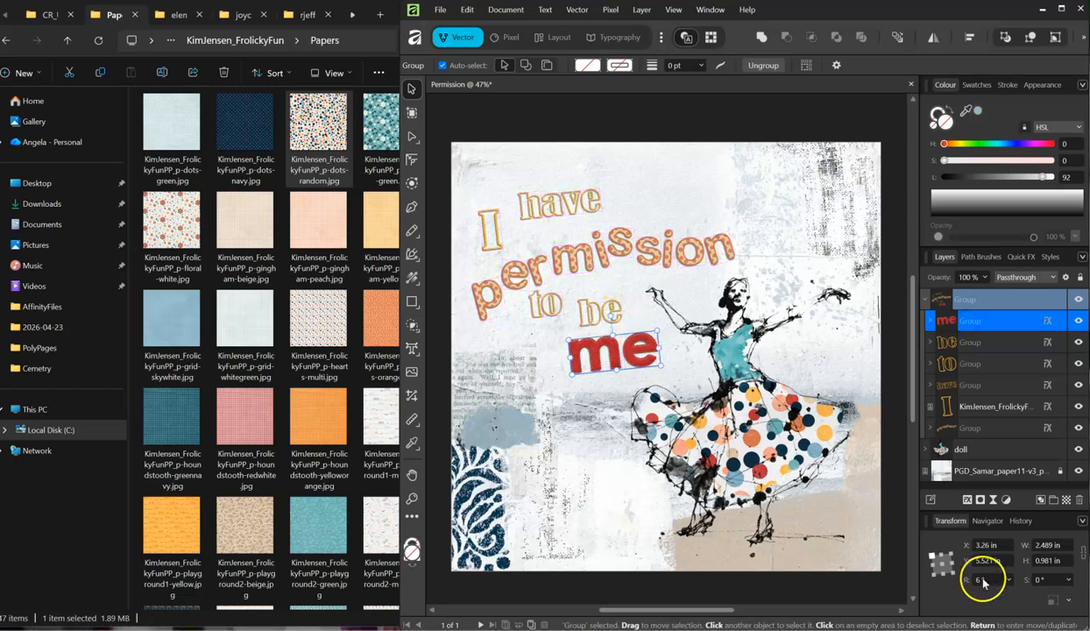
{"action": "type", "text": "0"}
{"action": "key", "text": "Return"}
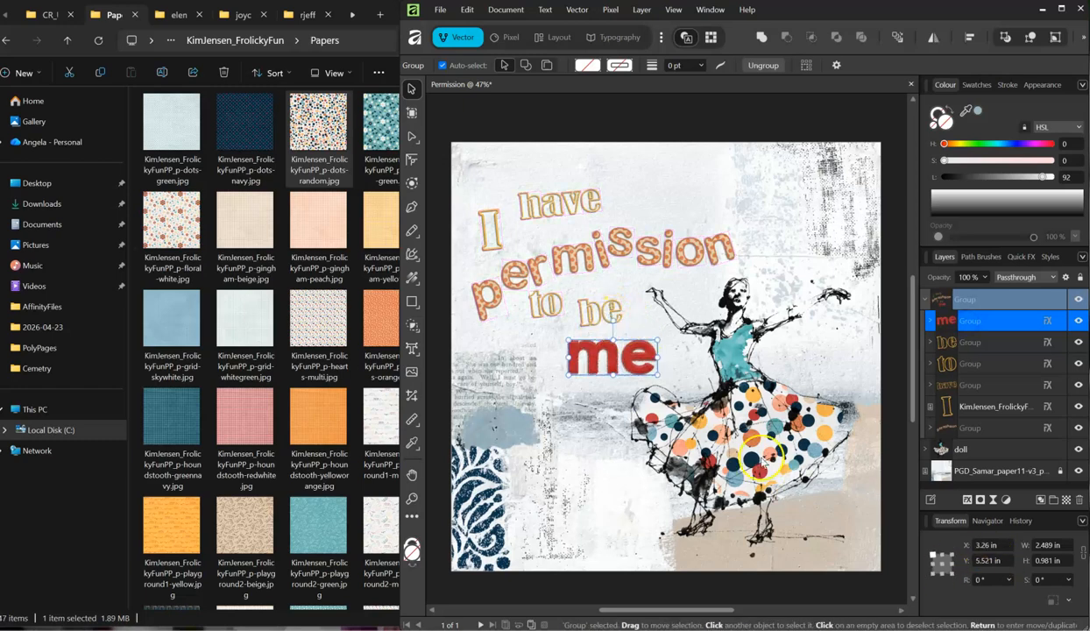
{"action": "left_click_drag", "start_coordinate": [642, 363], "coordinate": [651, 365]}
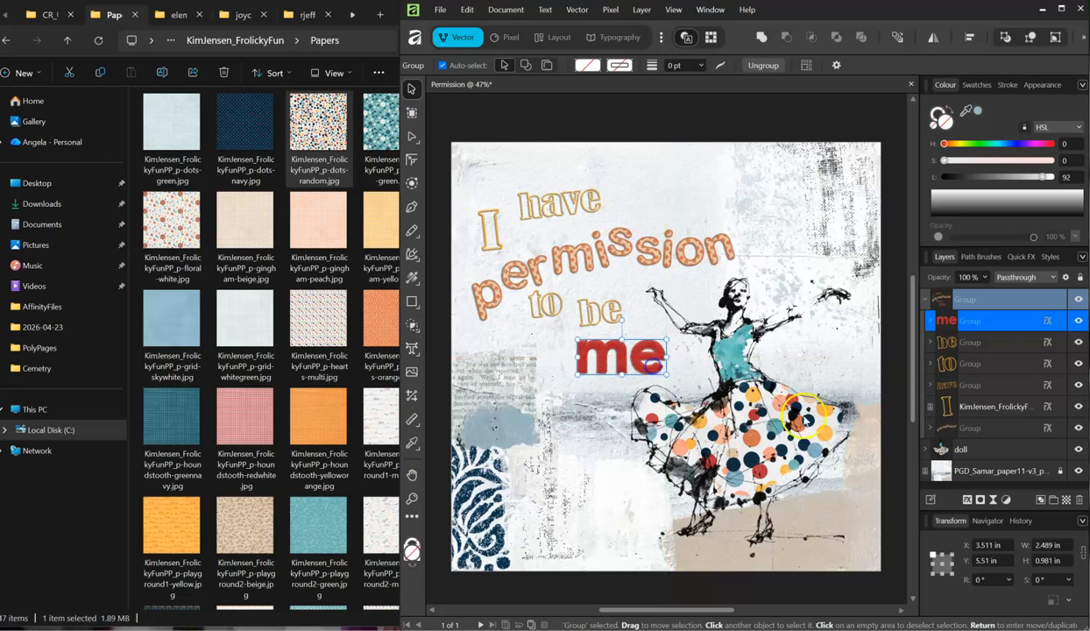
{"action": "left_click", "coordinate": [888, 418]}
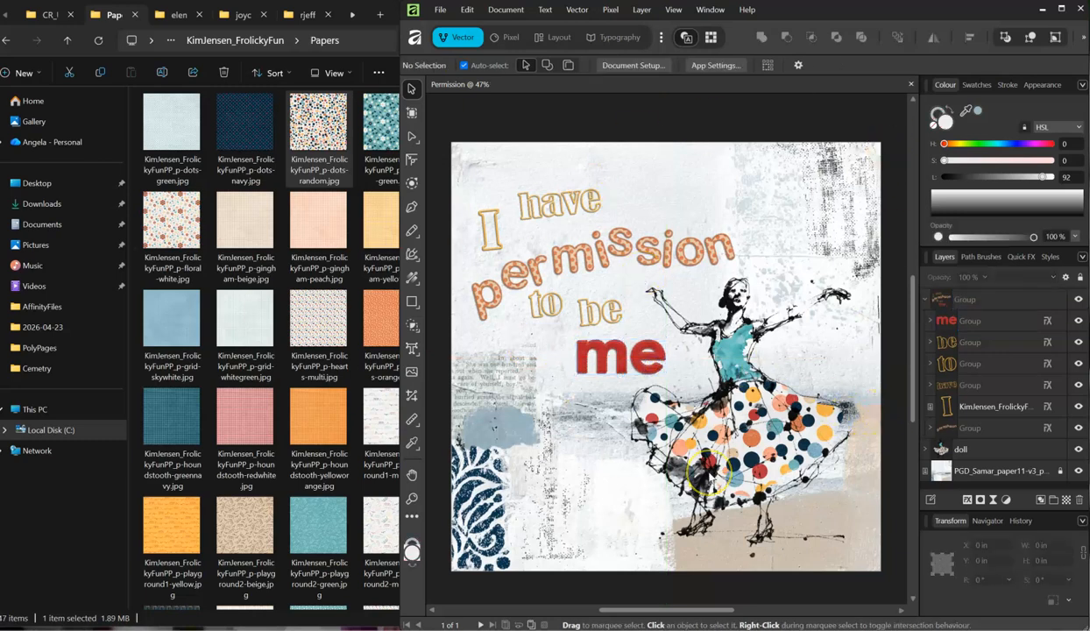
{"action": "left_click", "coordinate": [925, 300]}
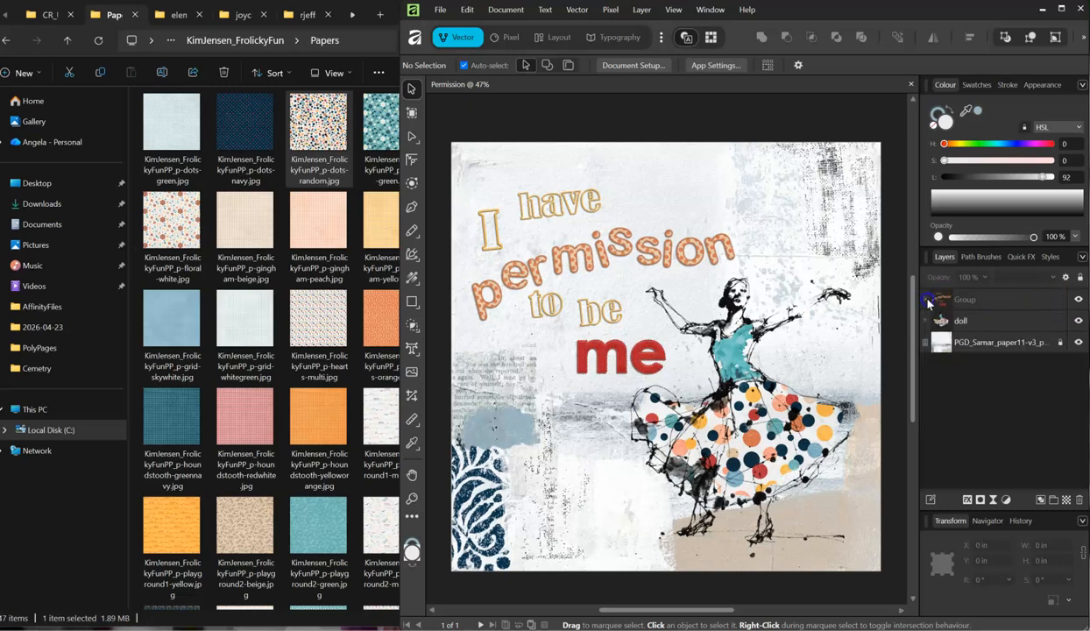
- In File Explorer, preview CR-Unchained-ep-prev.jpg in the CR_Unchained kit and open the kit's elements folder
{"action": "left_click", "coordinate": [976, 342]}
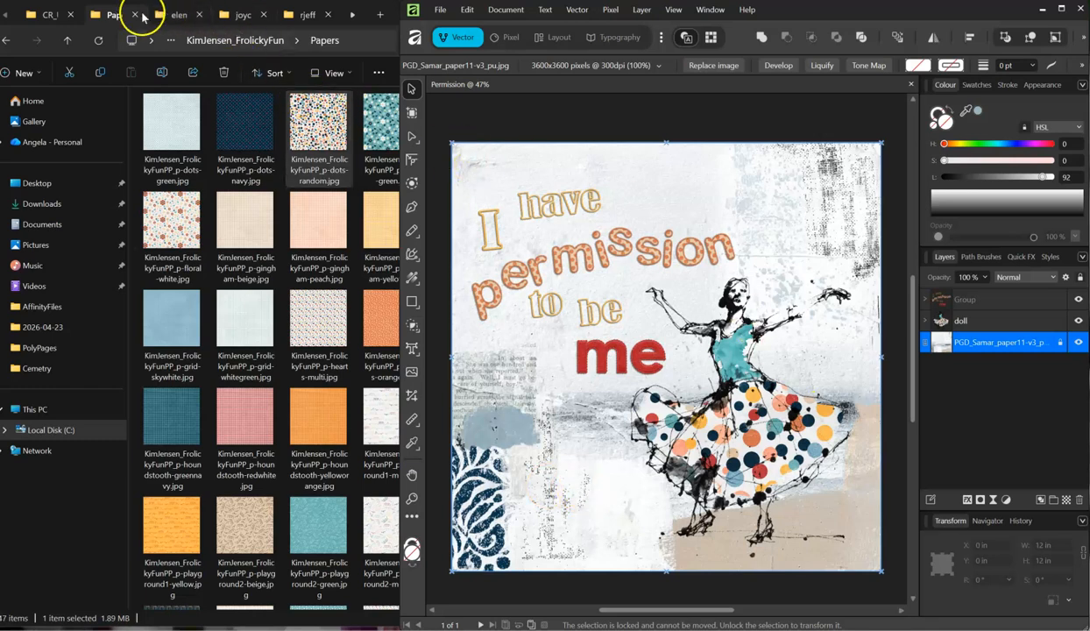
{"action": "left_click", "coordinate": [40, 15]}
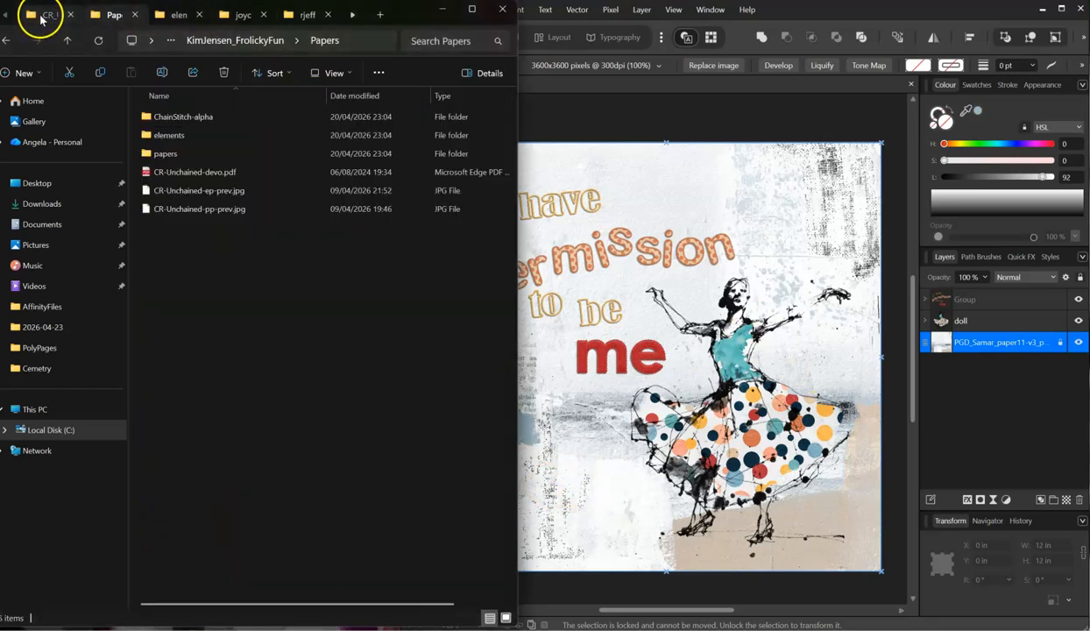
{"action": "double_click", "coordinate": [198, 191]}
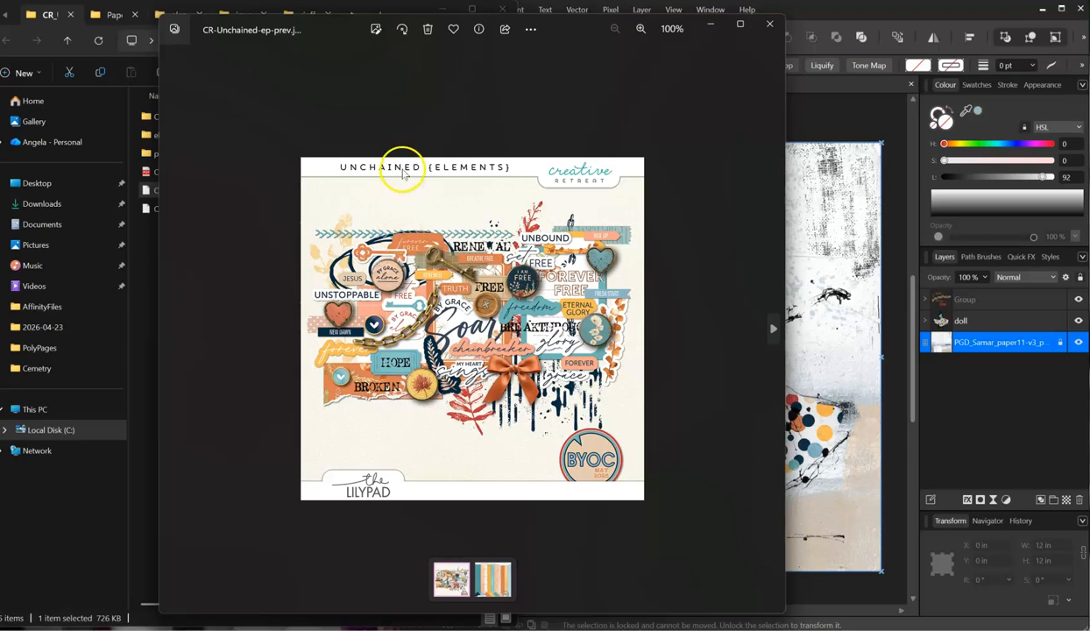
{"action": "left_click", "coordinate": [777, 23]}
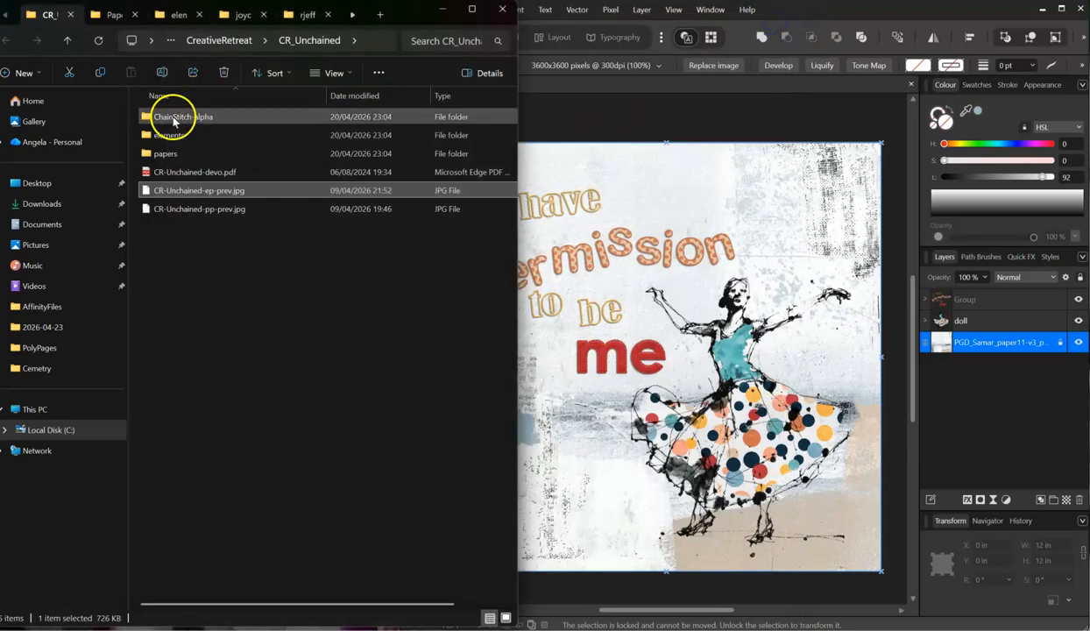
{"action": "double_click", "coordinate": [168, 138]}
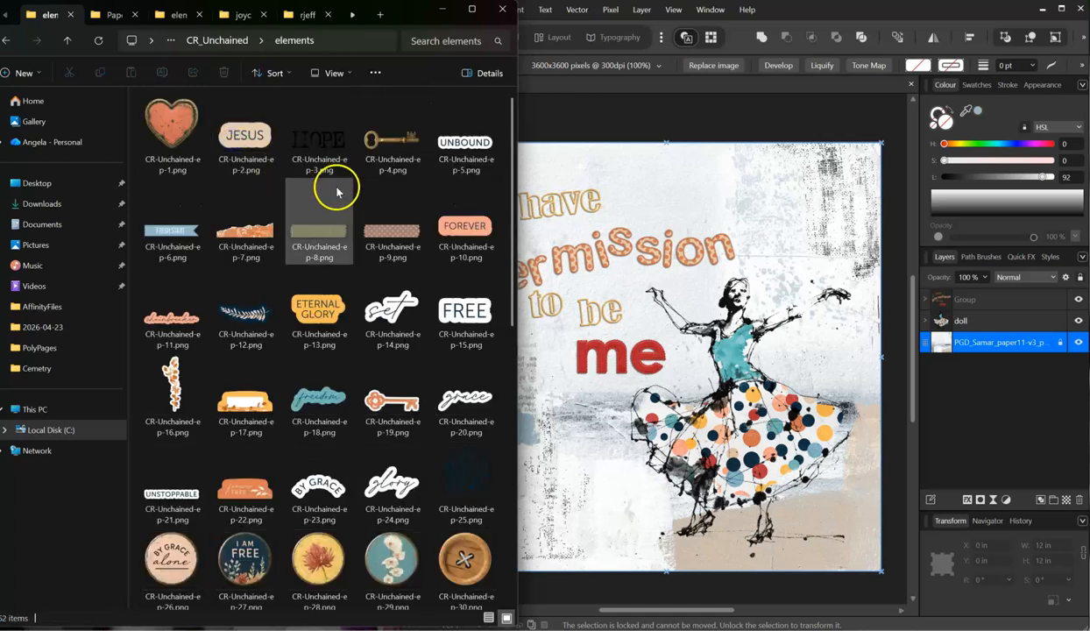
- Place the chain CR-Unchained-ep-54.png above all layers, scale it to about 2.36 in wide and lay it across "me"
{"action": "scroll", "coordinate": [338, 184], "scroll_direction": "down", "scroll_amount": 5}
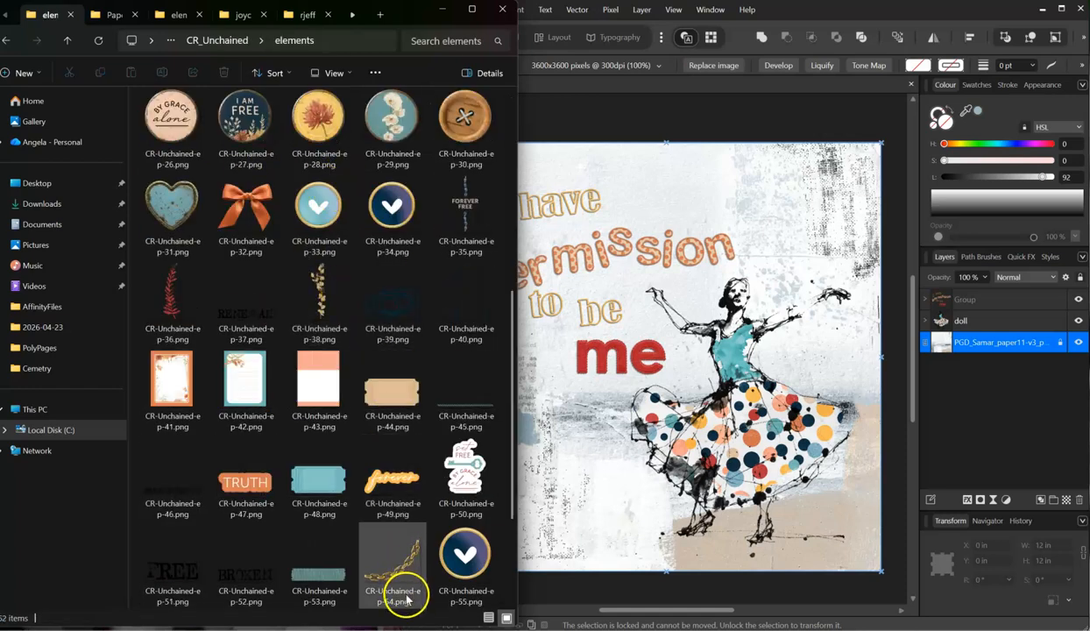
{"action": "left_click", "coordinate": [394, 570]}
{"action": "left_click_drag", "start_coordinate": [574, 398], "coordinate": [666, 352]}
{"action": "left_click_drag", "start_coordinate": [931, 338], "coordinate": [934, 298]}
{"action": "left_click_drag", "start_coordinate": [713, 355], "coordinate": [637, 355]}
{"action": "left_click_drag", "start_coordinate": [657, 399], "coordinate": [632, 380]}
- Duplicate the chain, mirror the copy horizontally, rotate it to -29.9° and position it beside the dancer near the page's right edge
{"action": "left_click_drag", "start_coordinate": [600, 350], "coordinate": [813, 350]}
{"action": "key", "text": "ctrl+j"}
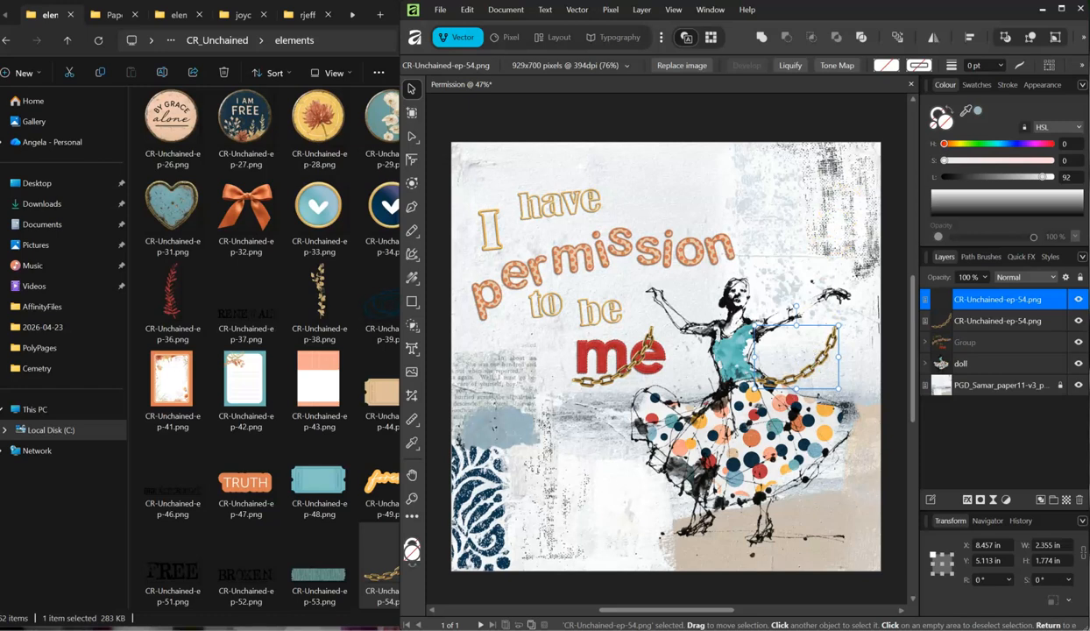
{"action": "left_click", "coordinate": [933, 37]}
{"action": "mouse_move", "coordinate": [821, 330]}
{"action": "left_mouse_down"}
{"action": "mouse_move", "coordinate": [807, 309]}
{"action": "mouse_move", "coordinate": [824, 314]}
{"action": "left_mouse_up"}
{"action": "left_click_drag", "start_coordinate": [788, 359], "coordinate": [832, 370]}
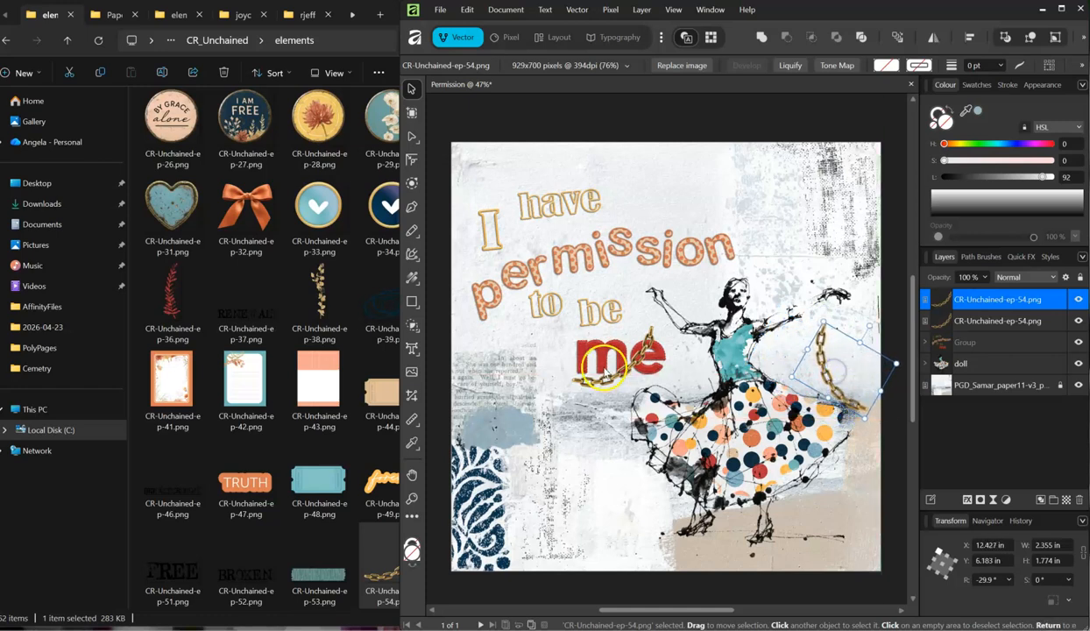
- Add an outer shadow to both chains with a 0.9 px radius, 18.2 px offset and 270° angle
{"action": "left_click", "coordinate": [997, 322], "text": "shift"}
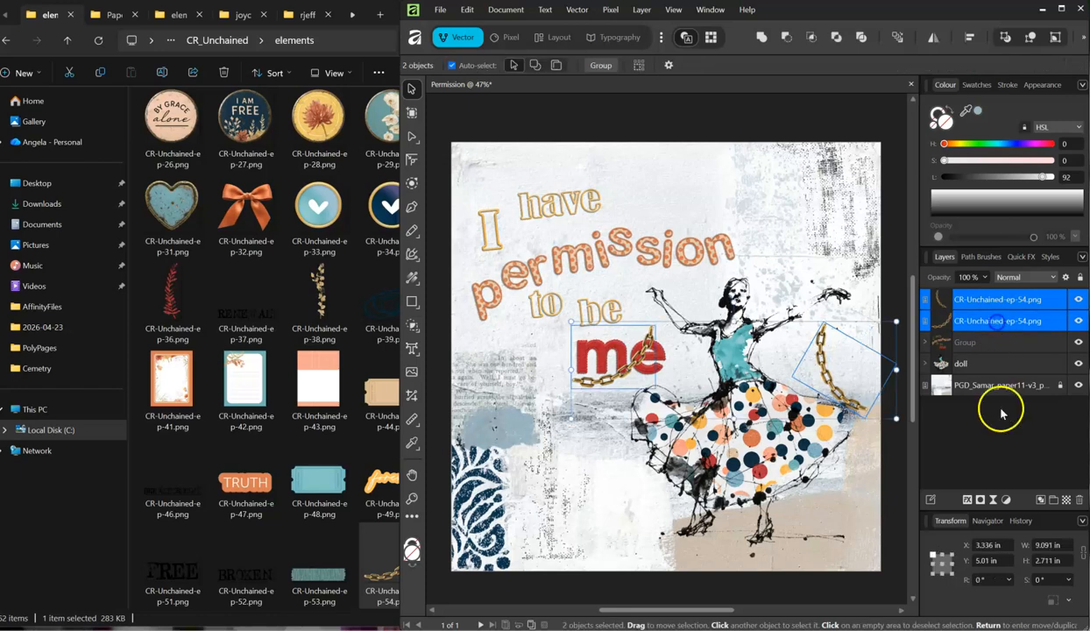
{"action": "left_click", "coordinate": [969, 501]}
{"action": "left_click", "coordinate": [576, 322]}
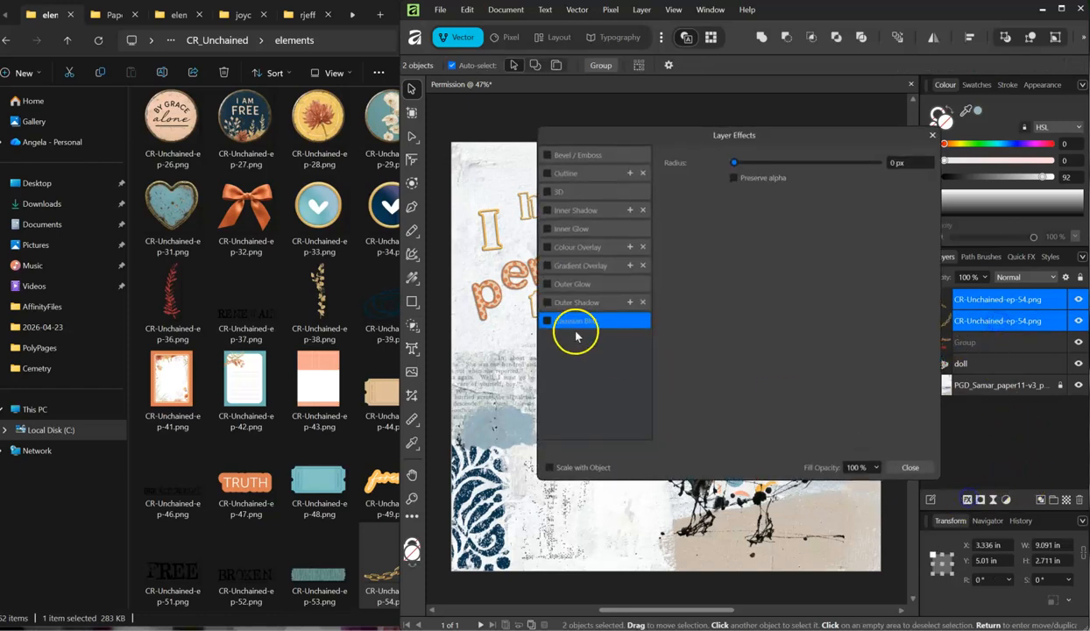
{"action": "left_click", "coordinate": [585, 305]}
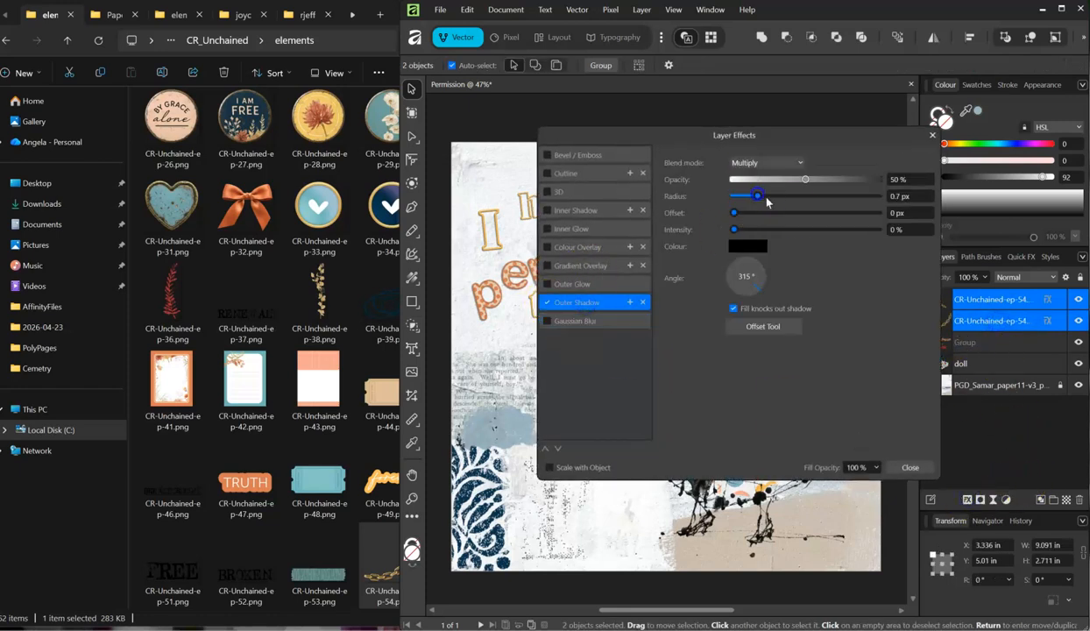
{"action": "left_click_drag", "start_coordinate": [804, 137], "coordinate": [411, 149]}
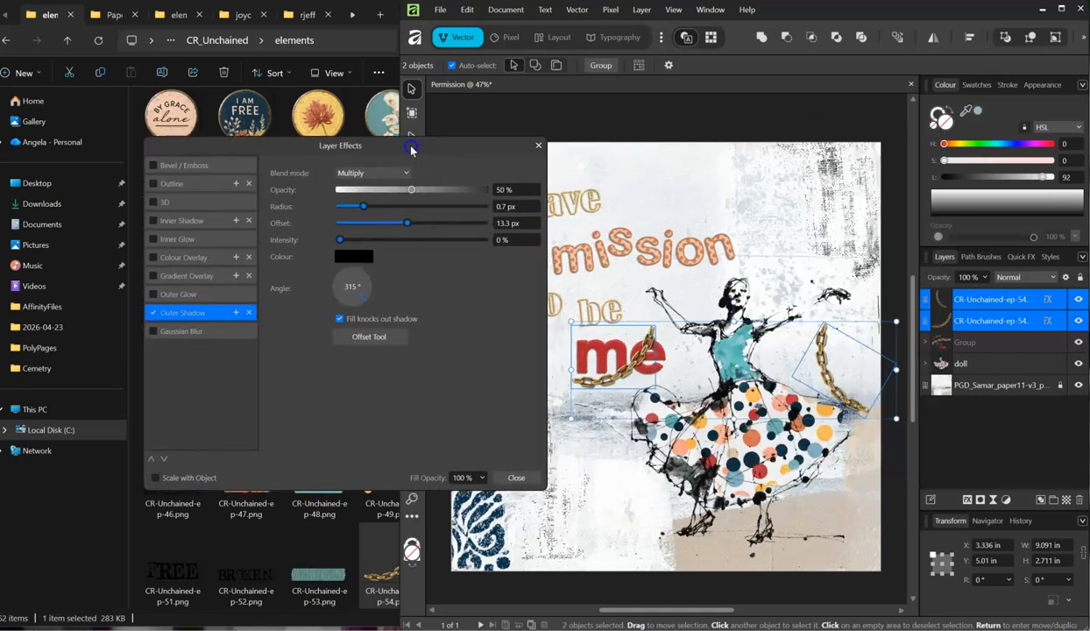
{"action": "left_click_drag", "start_coordinate": [394, 223], "coordinate": [370, 206]}
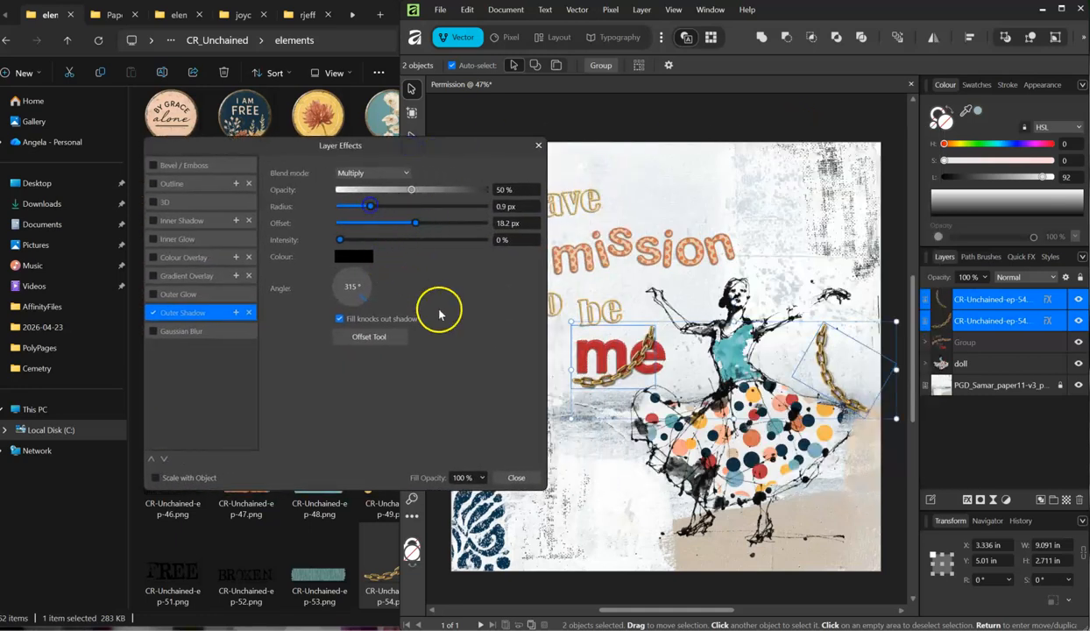
{"action": "left_click", "coordinate": [343, 308]}
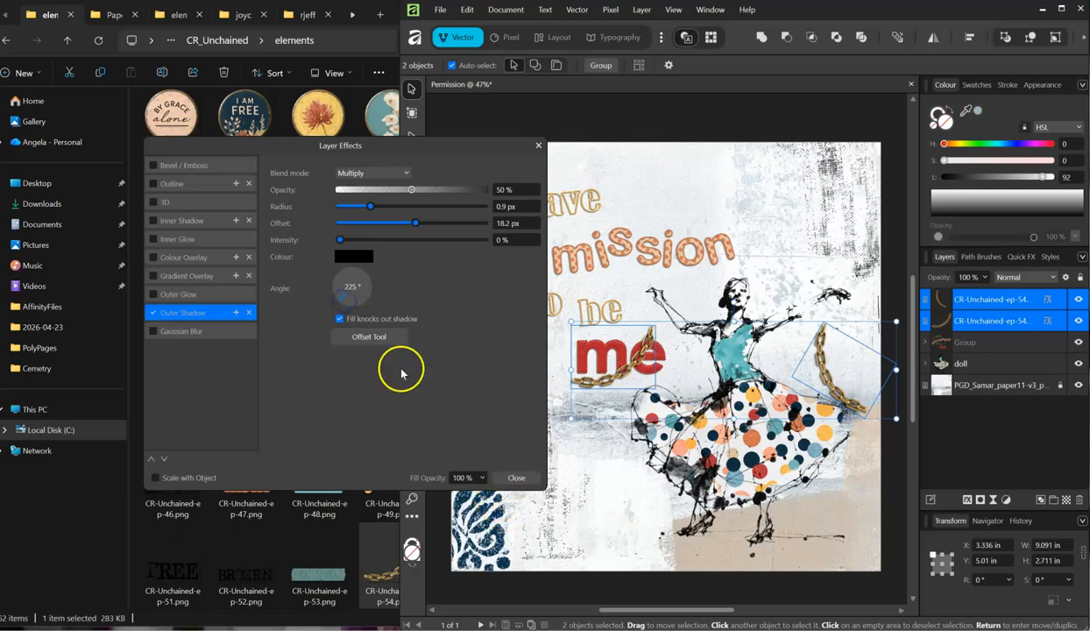
{"action": "left_click", "coordinate": [353, 306]}
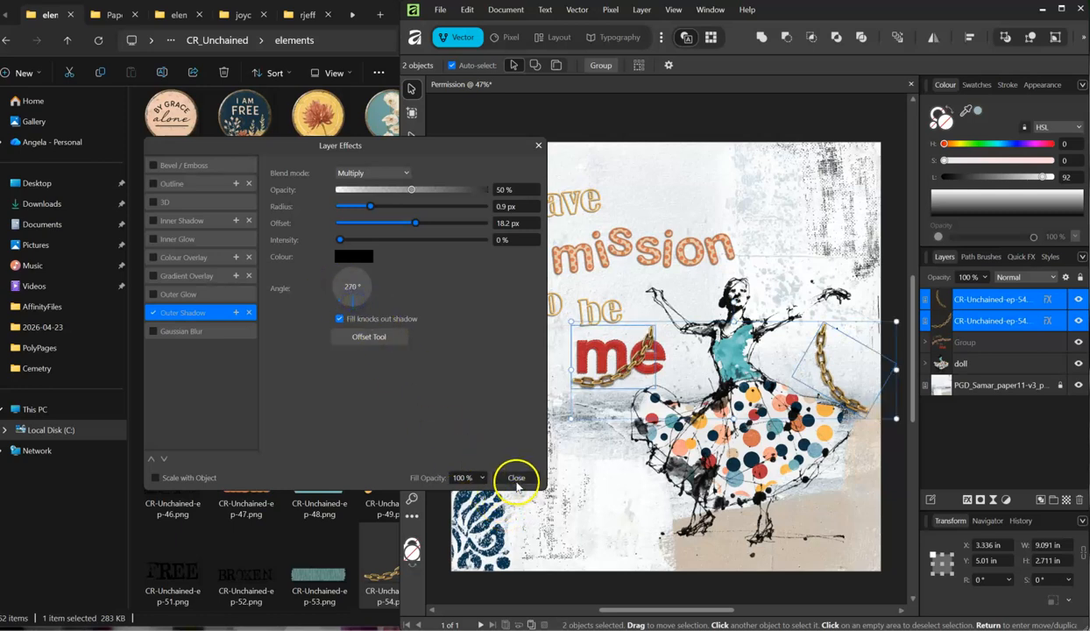
{"action": "left_click", "coordinate": [517, 479]}
{"action": "left_click", "coordinate": [648, 499]}
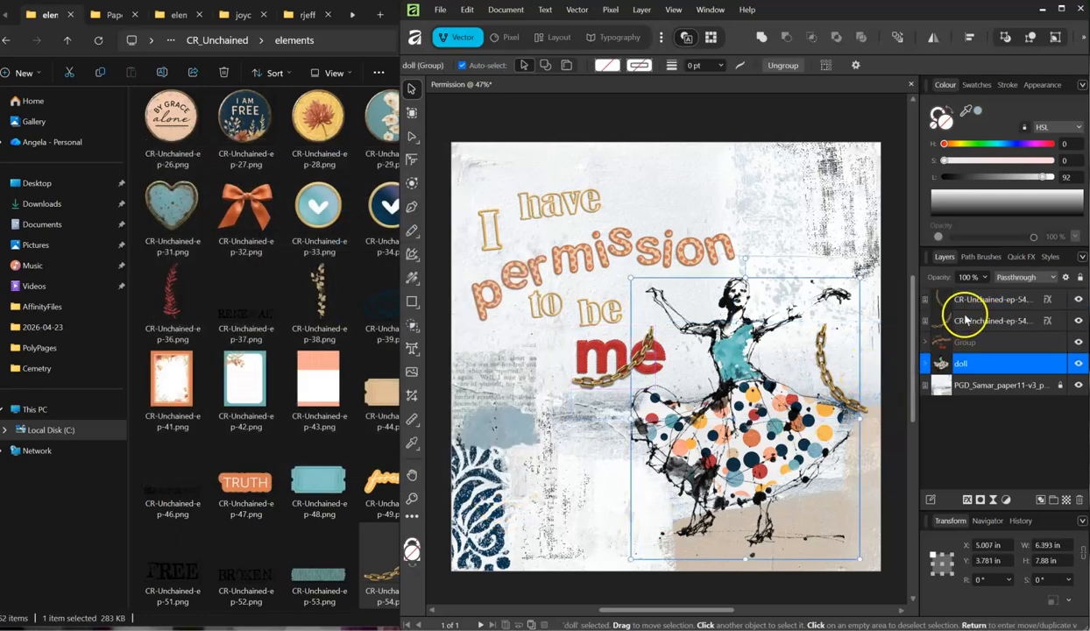
{"action": "left_click", "coordinate": [888, 353]}
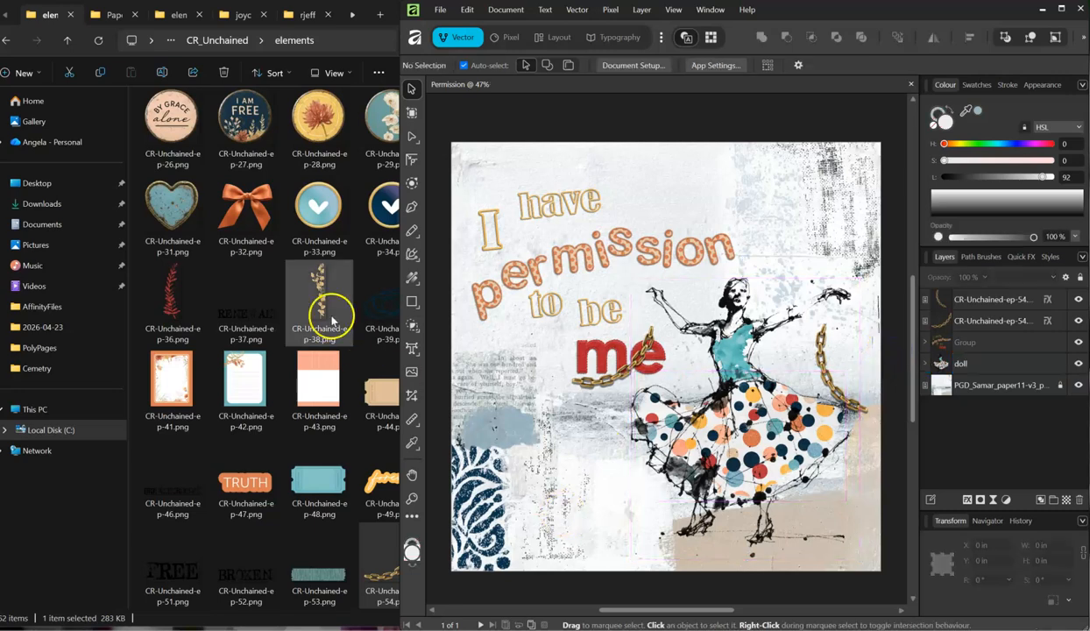
- Place the "Breathe Free", "Rise Up" and "Renewed" word tags from the elements folder in the page's lower-left area
{"action": "left_click", "coordinate": [289, 259]}
{"action": "scroll", "coordinate": [297, 267], "scroll_direction": "up", "scroll_amount": 4}
{"action": "scroll", "coordinate": [295, 263], "scroll_direction": "down", "scroll_amount": 6}
{"action": "left_click", "coordinate": [295, 259]}
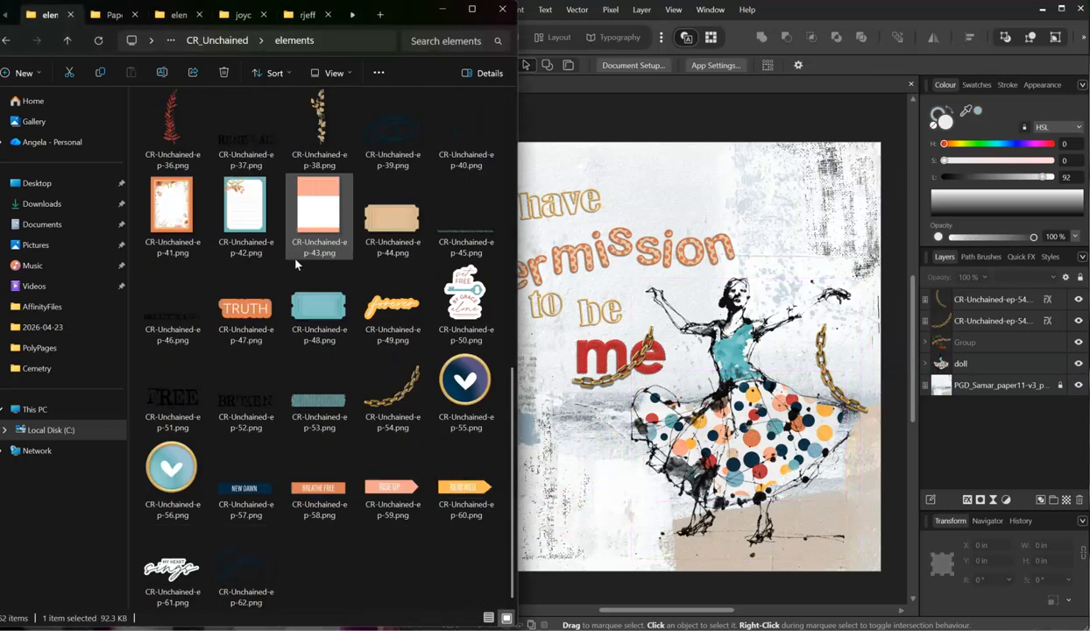
{"action": "left_click", "coordinate": [232, 509]}
{"action": "left_click", "coordinate": [318, 493]}
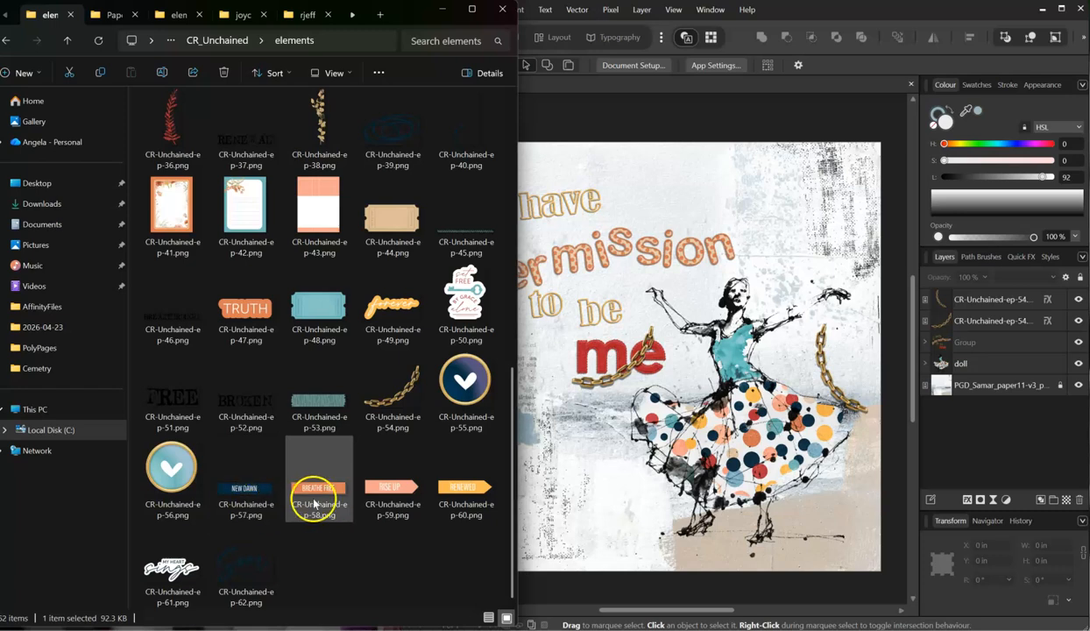
{"action": "left_click_drag", "start_coordinate": [317, 493], "coordinate": [568, 482]}
{"action": "left_click_drag", "start_coordinate": [393, 487], "coordinate": [550, 443]}
{"action": "left_click_drag", "start_coordinate": [464, 491], "coordinate": [507, 507]}
{"action": "left_click_drag", "start_coordinate": [537, 446], "coordinate": [519, 460]}
- Place the "grace" sticker CR-Unchained-ep-20.png in the page's lower-right corner
{"action": "left_click", "coordinate": [297, 464]}
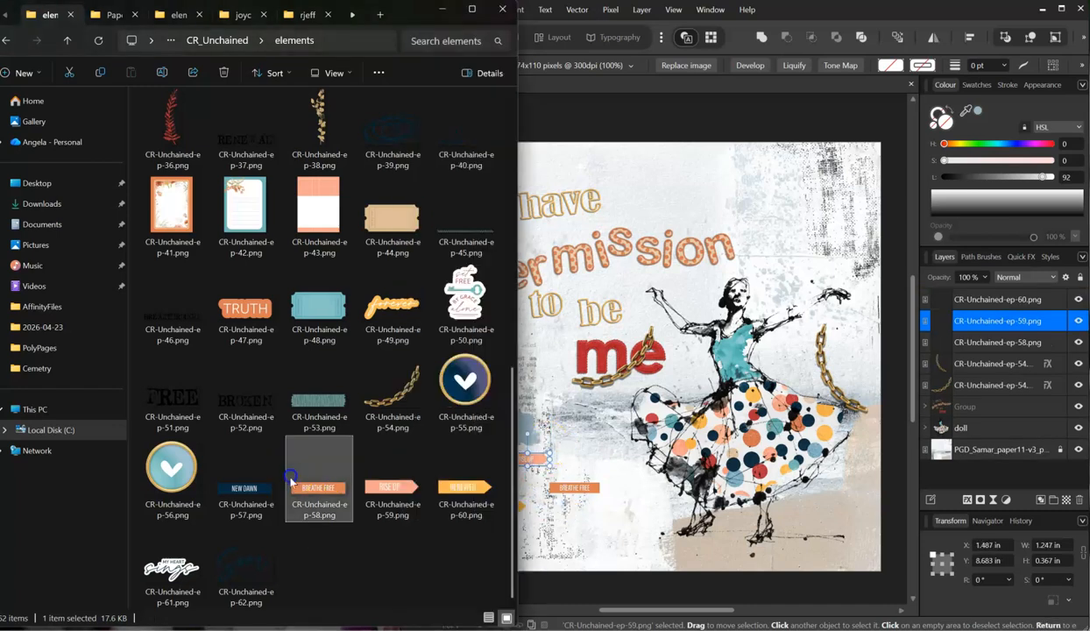
{"action": "scroll", "coordinate": [412, 451], "scroll_direction": "up", "scroll_amount": 1}
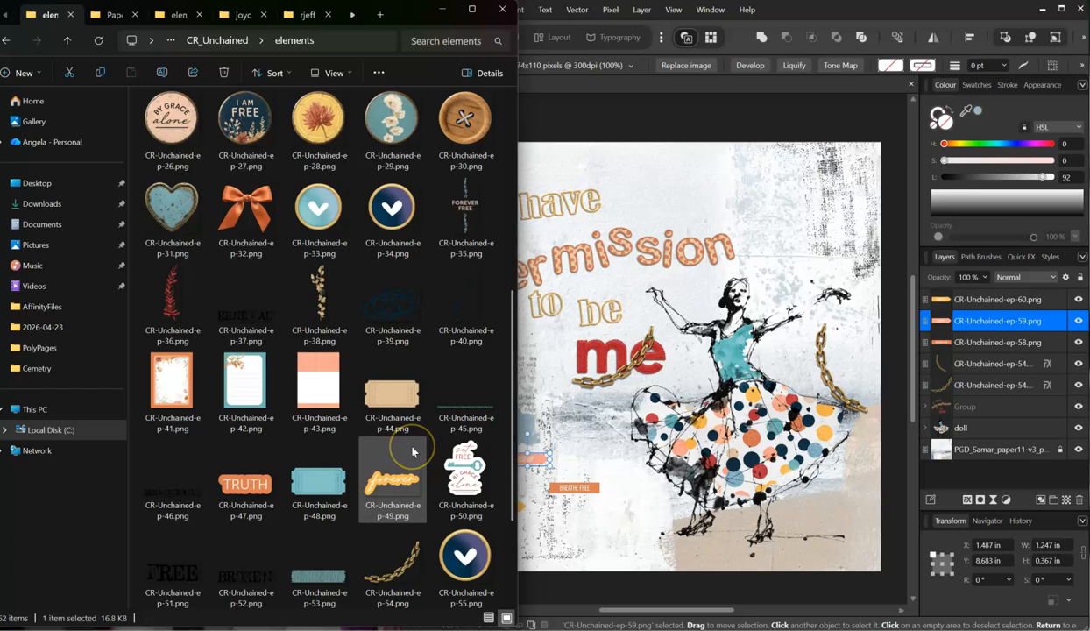
{"action": "scroll", "coordinate": [373, 460], "scroll_direction": "up", "scroll_amount": 5}
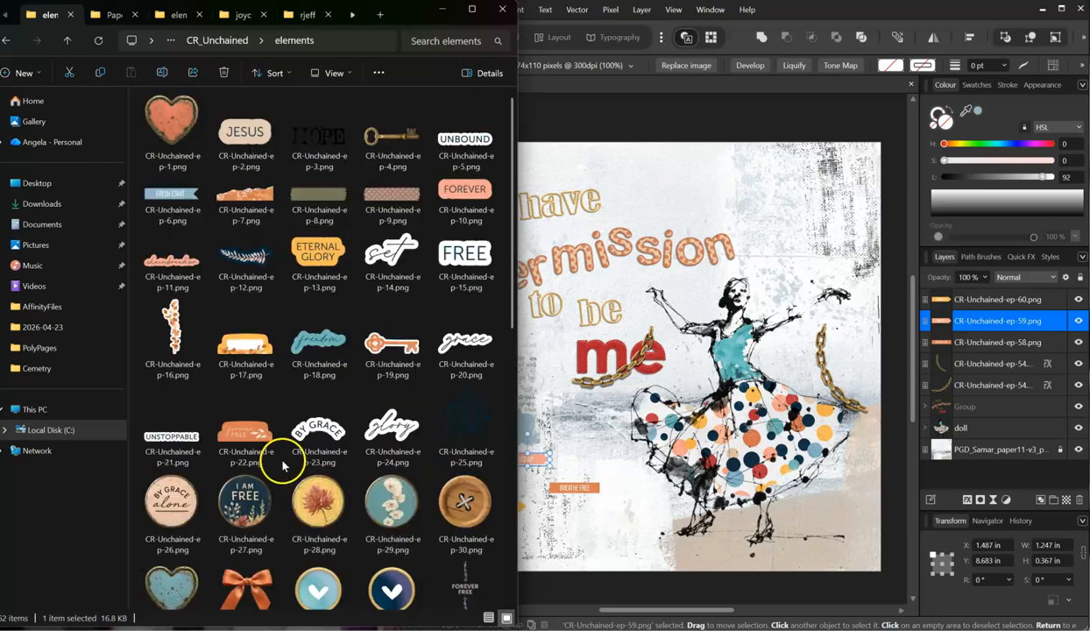
{"action": "left_click", "coordinate": [463, 344]}
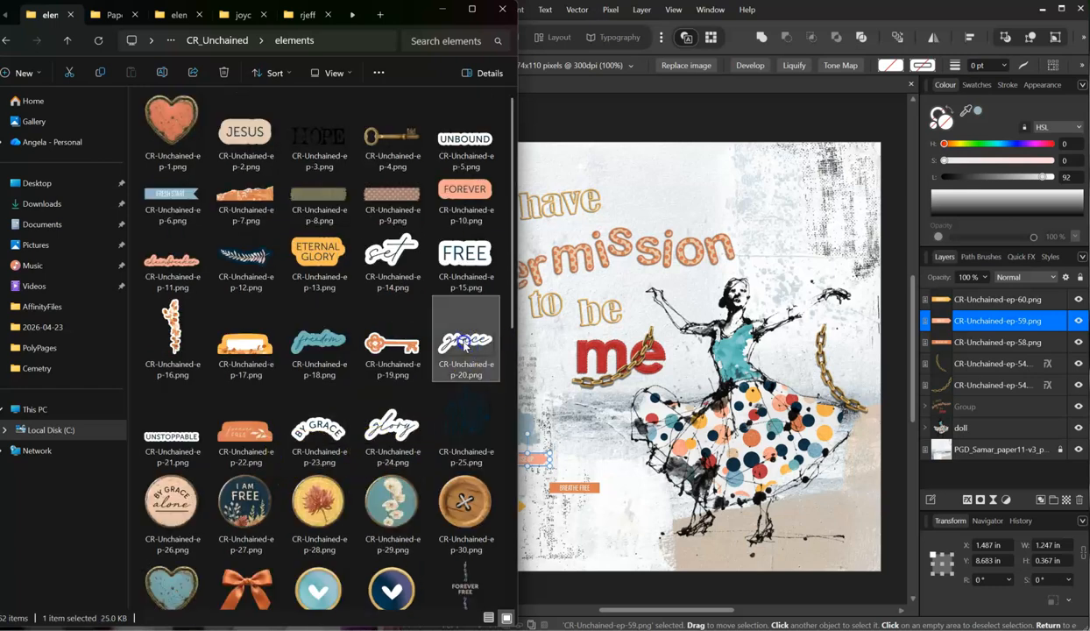
{"action": "left_click_drag", "start_coordinate": [829, 522], "coordinate": [832, 545]}
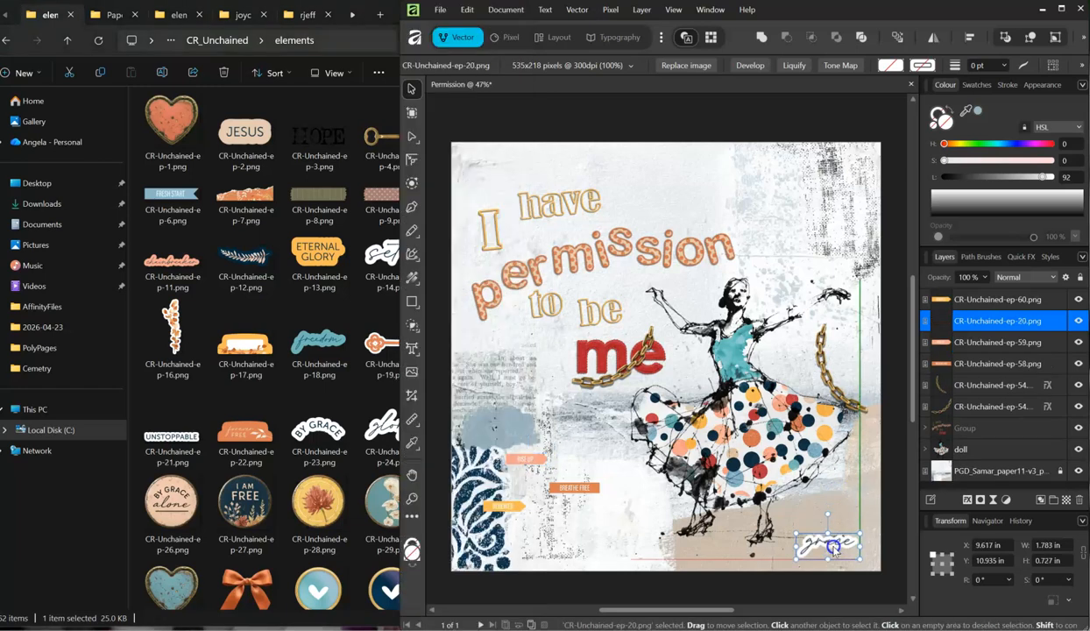
- Place the vertical "Forever Free" chain CR-Unchained-ep-35.png in the page's lower-left area among the word tags
{"action": "left_click", "coordinate": [262, 340]}
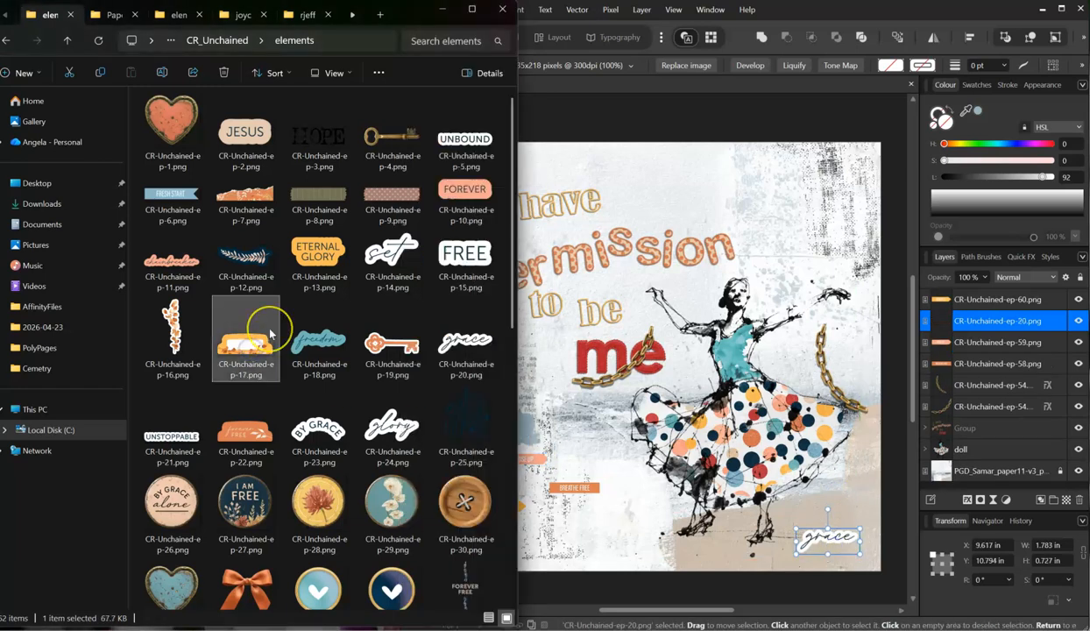
{"action": "scroll", "coordinate": [259, 346], "scroll_direction": "down", "scroll_amount": 5}
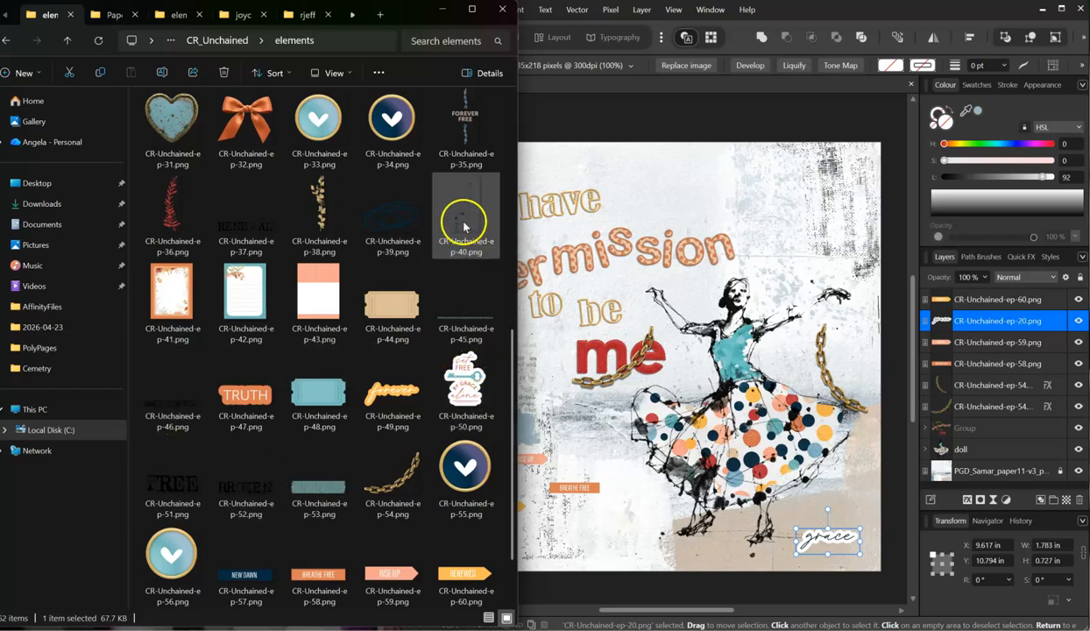
{"action": "left_click", "coordinate": [458, 125]}
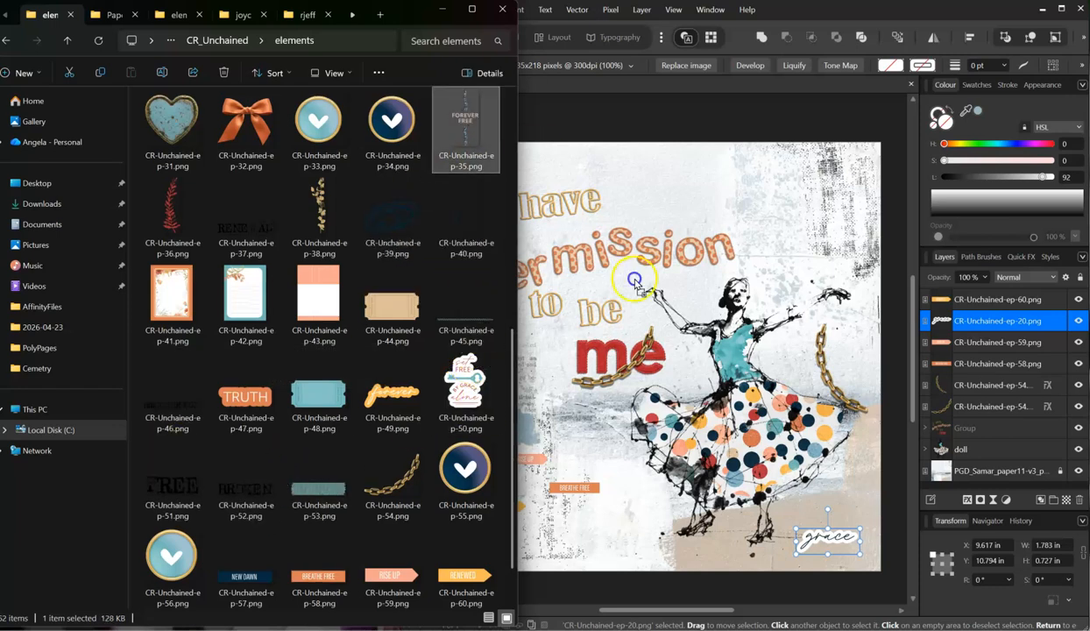
{"action": "left_click_drag", "start_coordinate": [606, 441], "coordinate": [574, 495]}
- Reposition and tilt the word tags around "Forever Free", rotating "Breathe Free" to about -17.8° and "Rise Up" to about 8.6°
{"action": "left_click", "coordinate": [599, 493]}
{"action": "mouse_move", "coordinate": [503, 508]}
{"action": "left_mouse_down"}
{"action": "mouse_move", "coordinate": [487, 537]}
{"action": "mouse_move", "coordinate": [505, 517]}
{"action": "left_mouse_up"}
{"action": "left_click", "coordinate": [582, 515]}
{"action": "left_click_drag", "start_coordinate": [576, 498], "coordinate": [588, 500]}
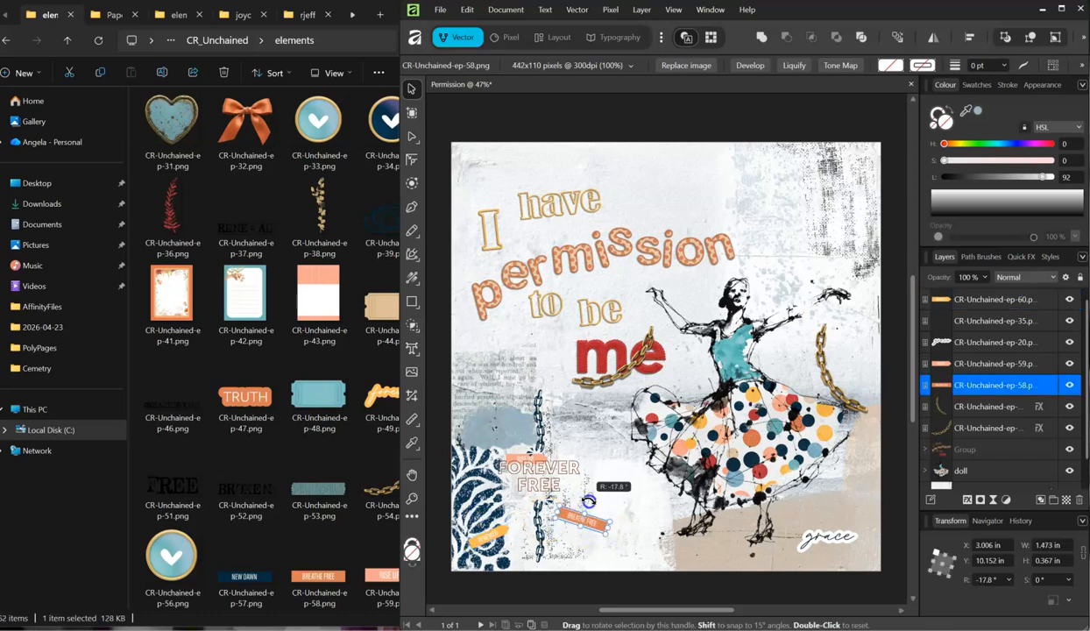
{"action": "left_click", "coordinate": [526, 458]}
{"action": "left_click", "coordinate": [974, 363]}
{"action": "left_click_drag", "start_coordinate": [528, 457], "coordinate": [493, 480]}
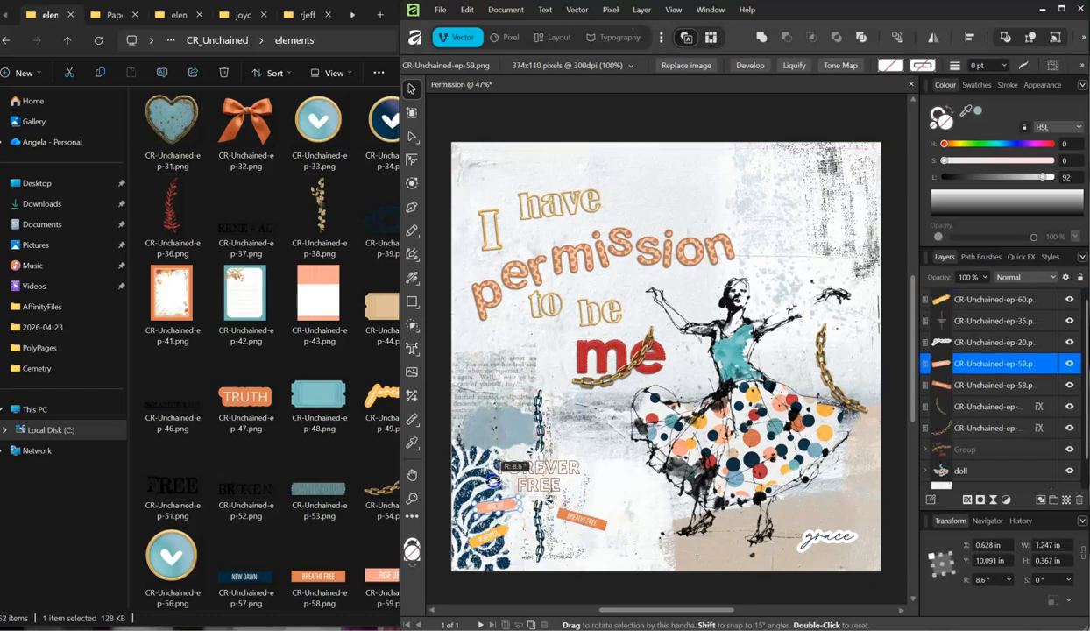
- Apply a layer effect to the "grace" sticker and the "Rise Up" and "Breathe Free" tag layers together, ending with nothing selected
{"action": "left_click", "coordinate": [962, 340]}
{"action": "left_click", "coordinate": [966, 384], "text": "shift"}
{"action": "left_click", "coordinate": [968, 499]}
{"action": "left_click", "coordinate": [154, 313]}
{"action": "left_click", "coordinate": [182, 313]}
{"action": "left_click", "coordinate": [515, 479]}
{"action": "left_click", "coordinate": [736, 577]}
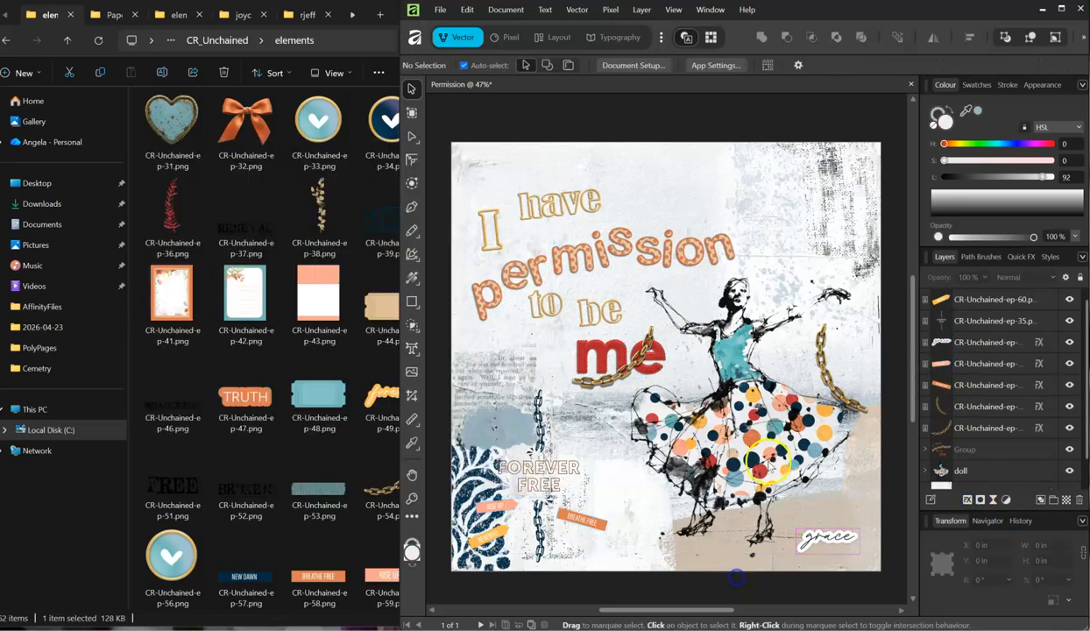
- Place joycepaul-myhappyplace-brush2.png from the joycepaul_myhappyplace elements folder directly above the background paper, on the page's left side
{"action": "scroll", "coordinate": [964, 413], "scroll_direction": "down", "scroll_amount": 1}
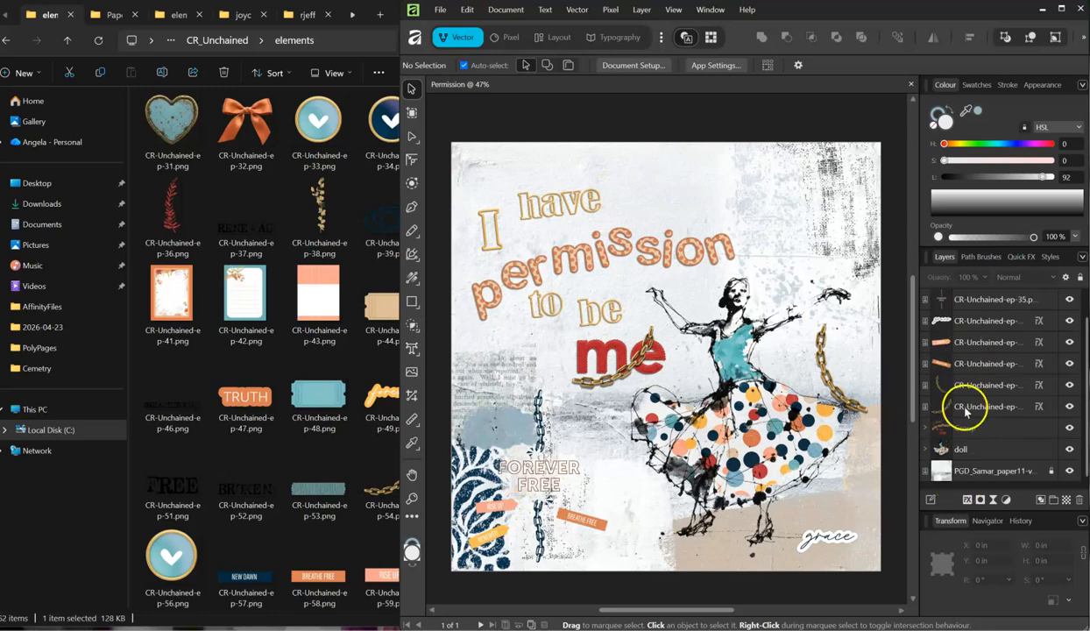
{"action": "left_click", "coordinate": [970, 473]}
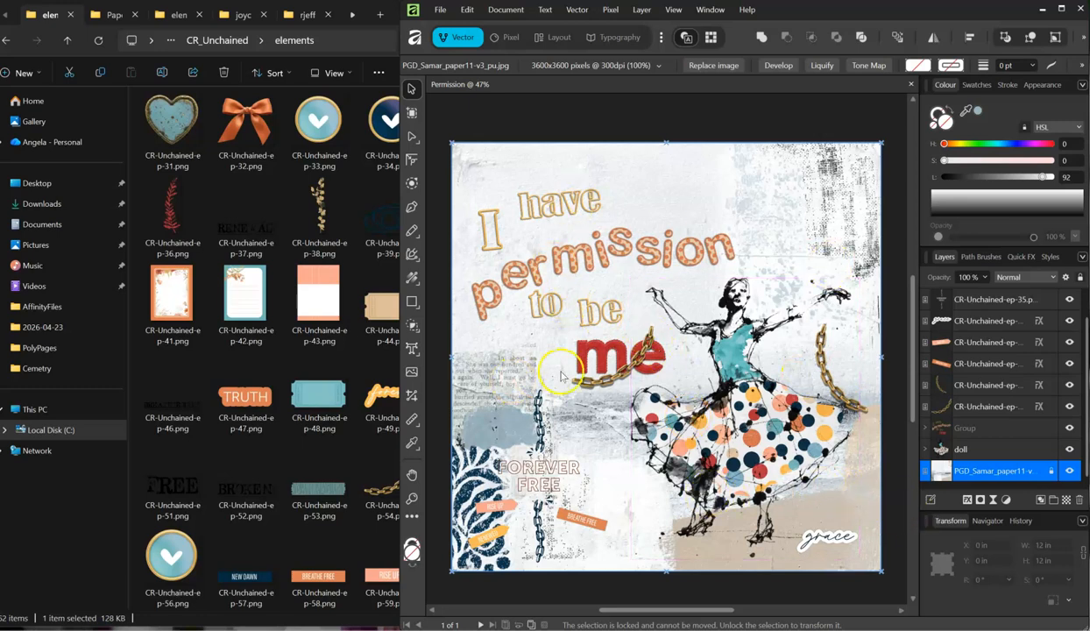
{"action": "left_click", "coordinate": [330, 371]}
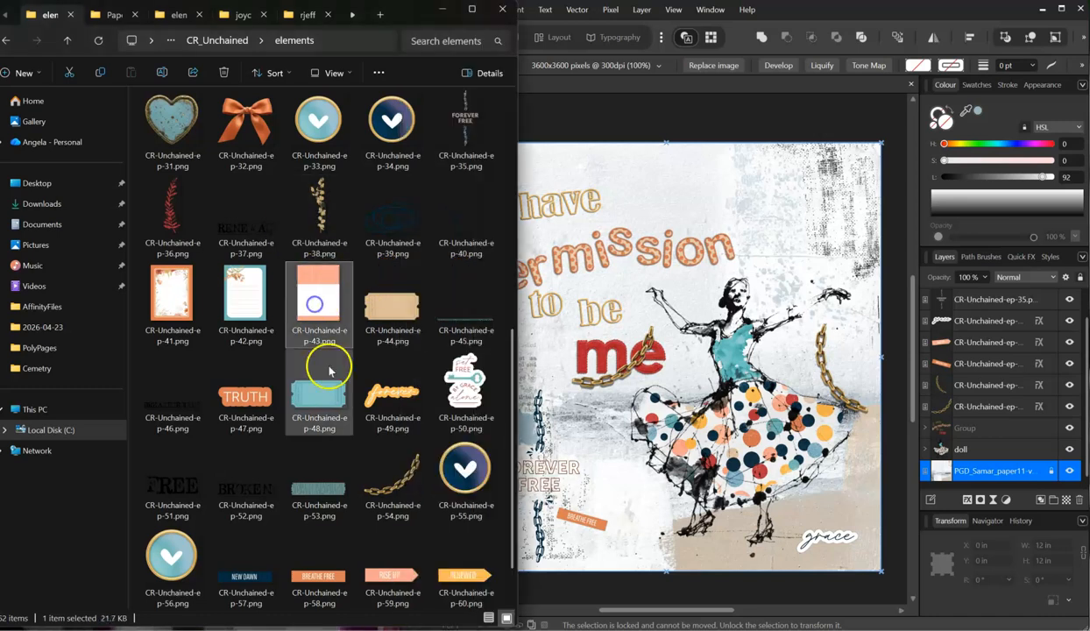
{"action": "scroll", "coordinate": [324, 350], "scroll_direction": "up", "scroll_amount": 5}
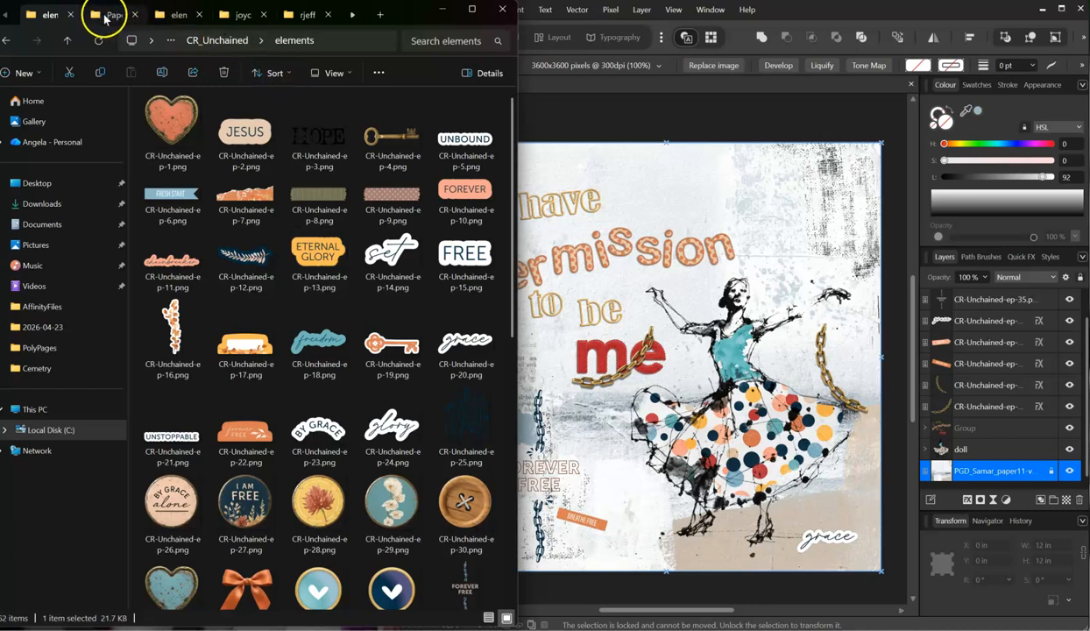
{"action": "left_click", "coordinate": [235, 14]}
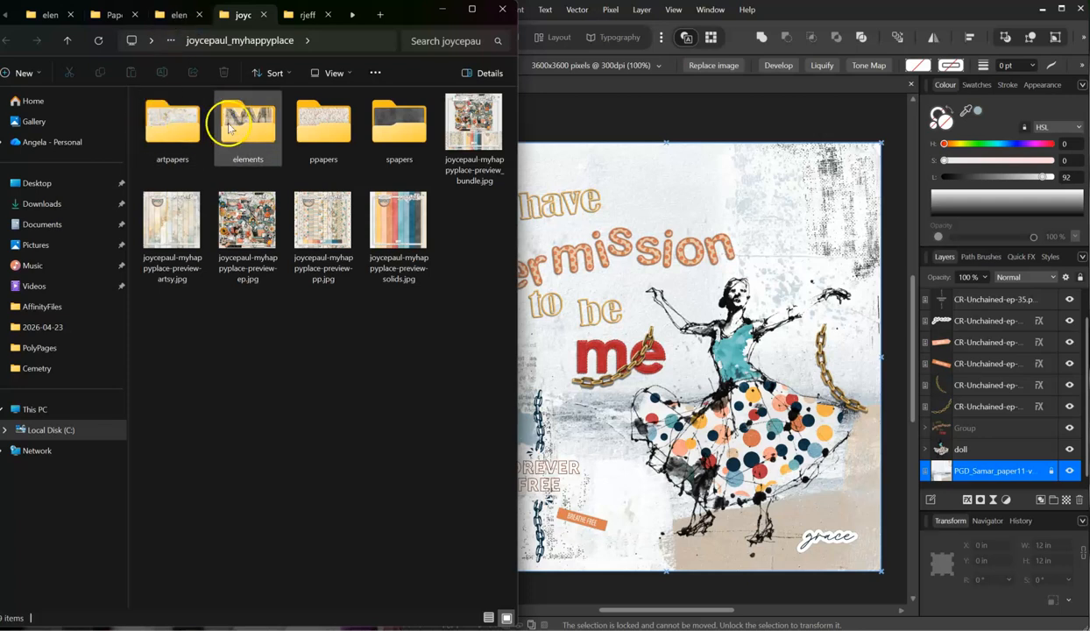
{"action": "left_click", "coordinate": [267, 122]}
{"action": "double_click", "coordinate": [266, 123]}
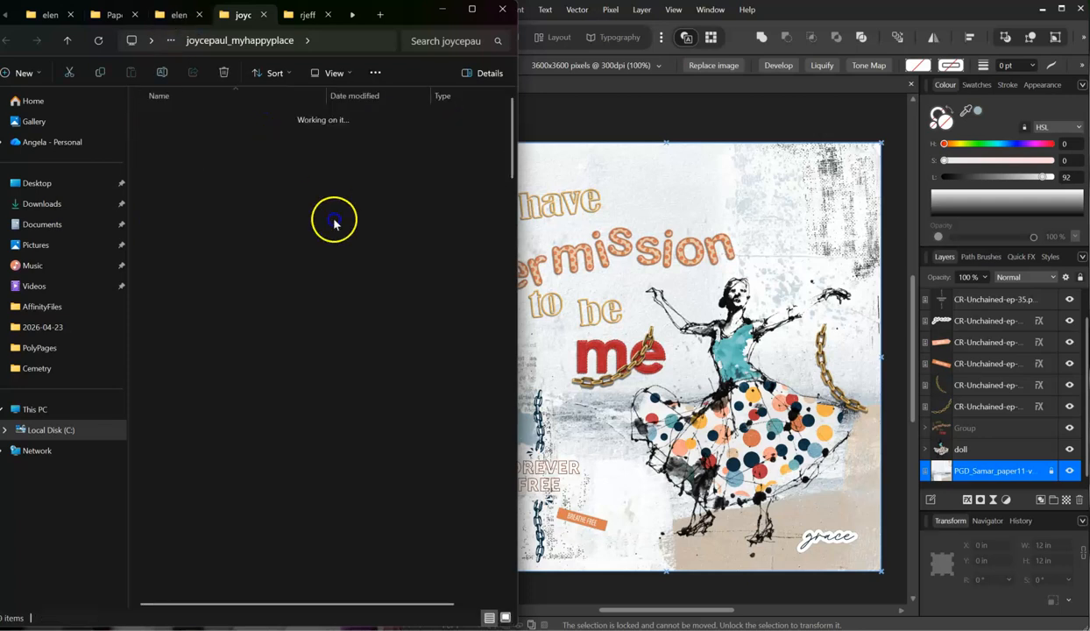
{"action": "left_click", "coordinate": [407, 148]}
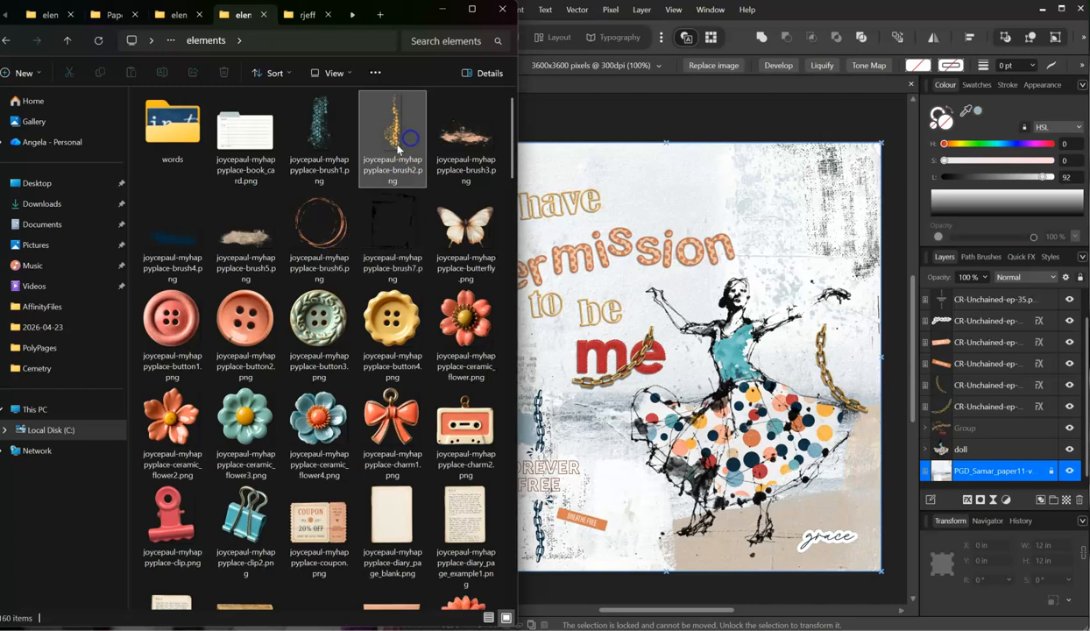
{"action": "mouse_move", "coordinate": [565, 175]}
{"action": "left_mouse_down"}
{"action": "mouse_move", "coordinate": [649, 250]}
{"action": "mouse_move", "coordinate": [536, 377]}
{"action": "mouse_move", "coordinate": [508, 371]}
{"action": "left_mouse_up"}
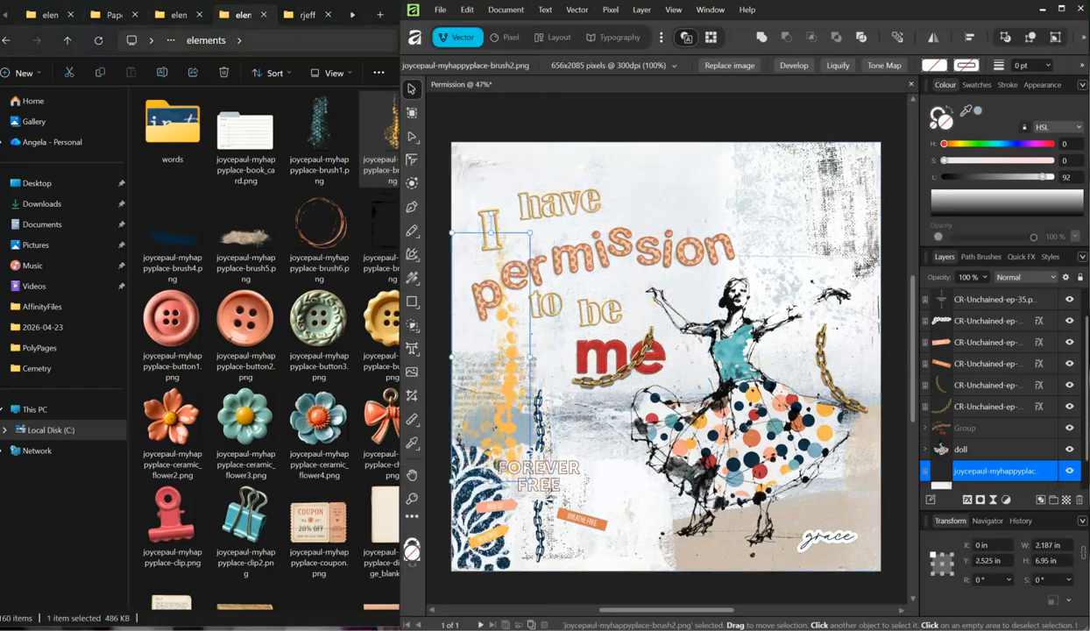
- Flip the yellow brush image horizontally and move it down and partly off the page's left edge
{"action": "left_click", "coordinate": [932, 37]}
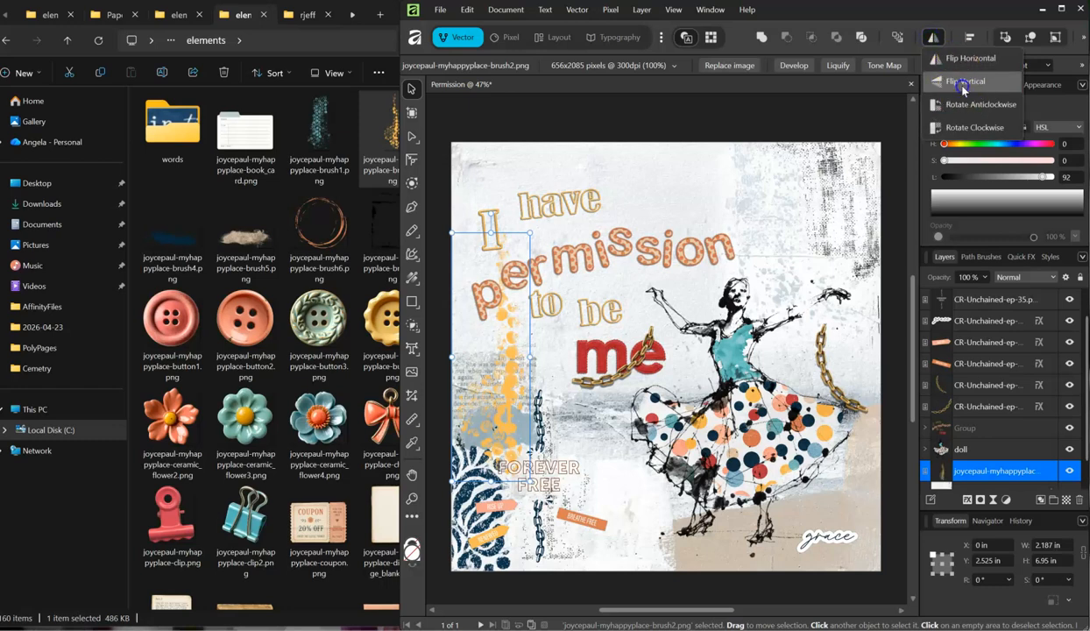
{"action": "left_click", "coordinate": [962, 61]}
{"action": "mouse_move", "coordinate": [488, 386]}
{"action": "left_mouse_down"}
{"action": "mouse_move", "coordinate": [456, 419]}
{"action": "mouse_move", "coordinate": [443, 404]}
{"action": "mouse_move", "coordinate": [451, 425]}
{"action": "mouse_move", "coordinate": [445, 417]}
{"action": "left_mouse_up"}
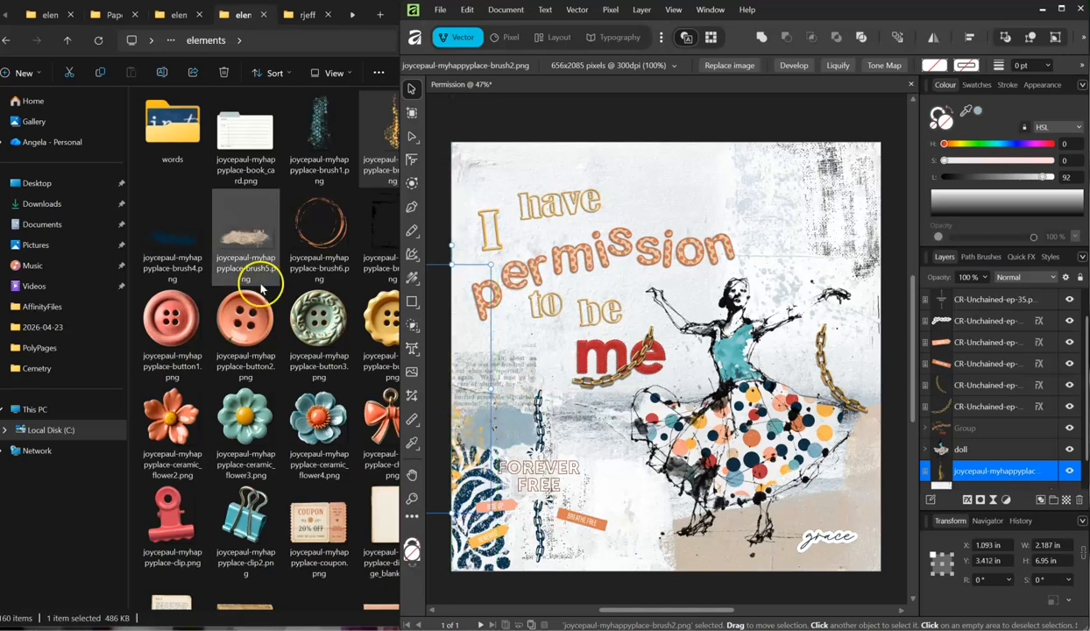
- Place the botanical stamp joycepaul-myhappyplace-stamp1.png behind the dancer along the page's right edge, running past the lower corner
{"action": "left_click", "coordinate": [260, 289]}
{"action": "scroll", "coordinate": [345, 291], "scroll_direction": "down", "scroll_amount": 10}
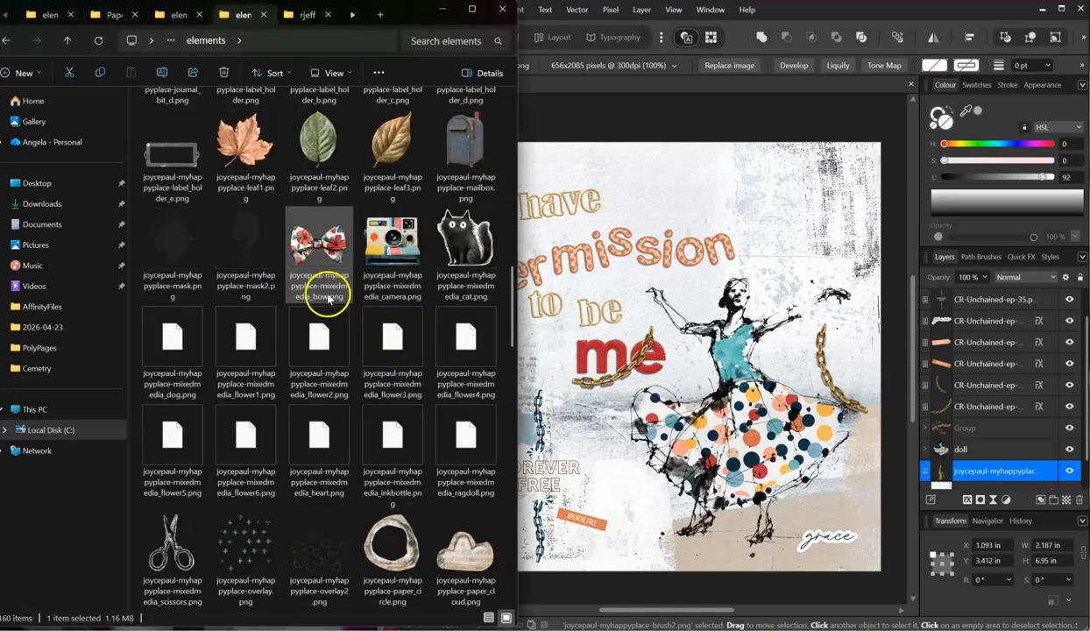
{"action": "scroll", "coordinate": [297, 277], "scroll_direction": "down", "scroll_amount": 5}
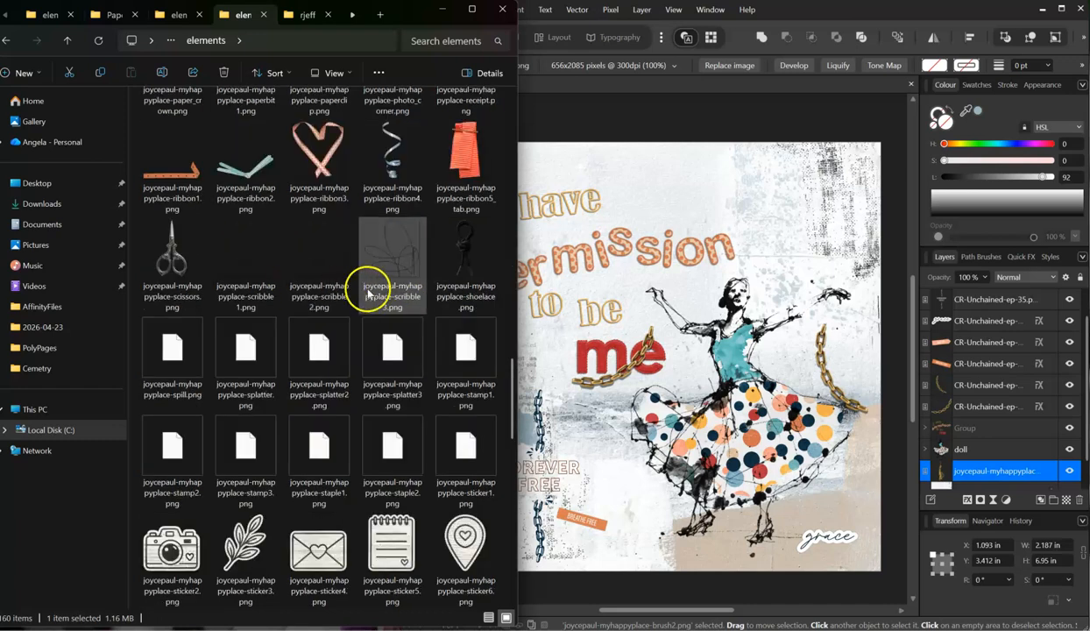
{"action": "scroll", "coordinate": [367, 293], "scroll_direction": "down", "scroll_amount": 3}
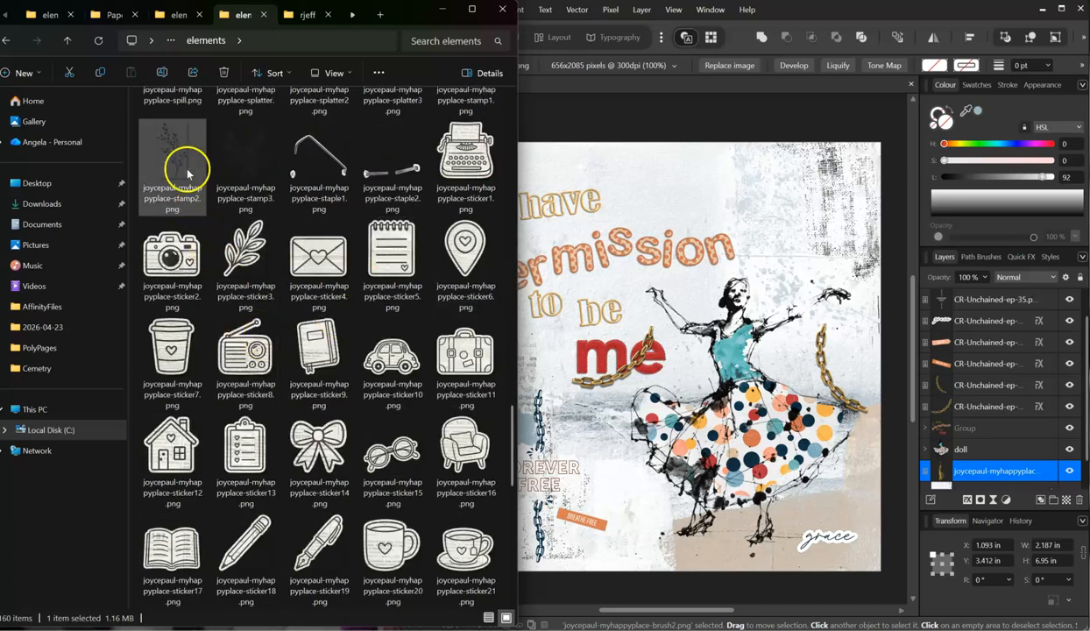
{"action": "left_click", "coordinate": [238, 171]}
{"action": "scroll", "coordinate": [361, 166], "scroll_direction": "up", "scroll_amount": 3}
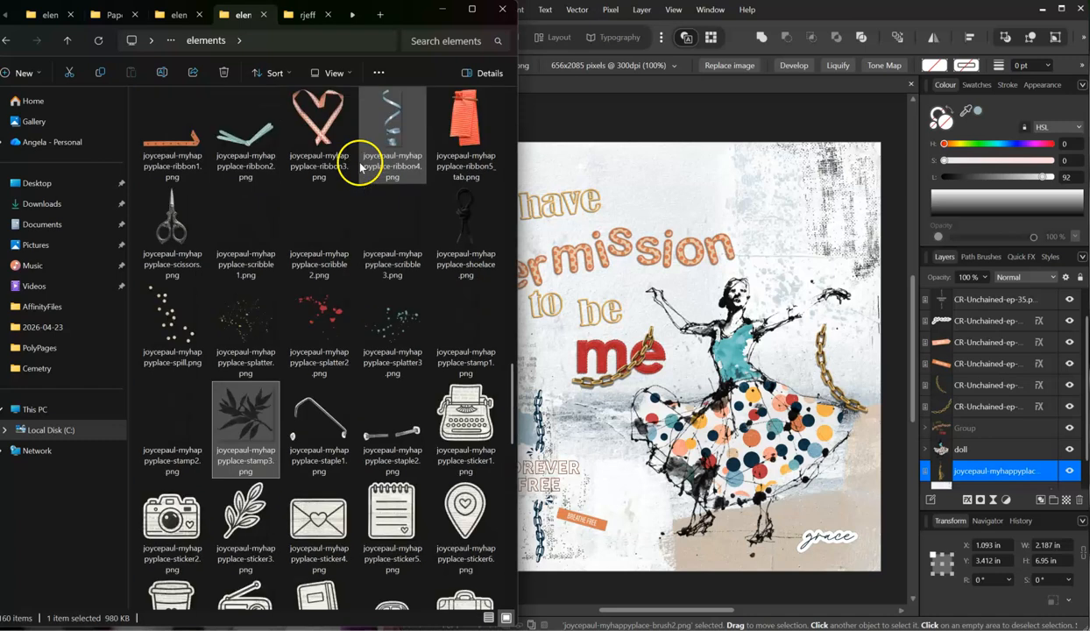
{"action": "left_click", "coordinate": [462, 302]}
{"action": "left_click_drag", "start_coordinate": [458, 329], "coordinate": [644, 306]}
{"action": "left_click_drag", "start_coordinate": [796, 421], "coordinate": [864, 439]}
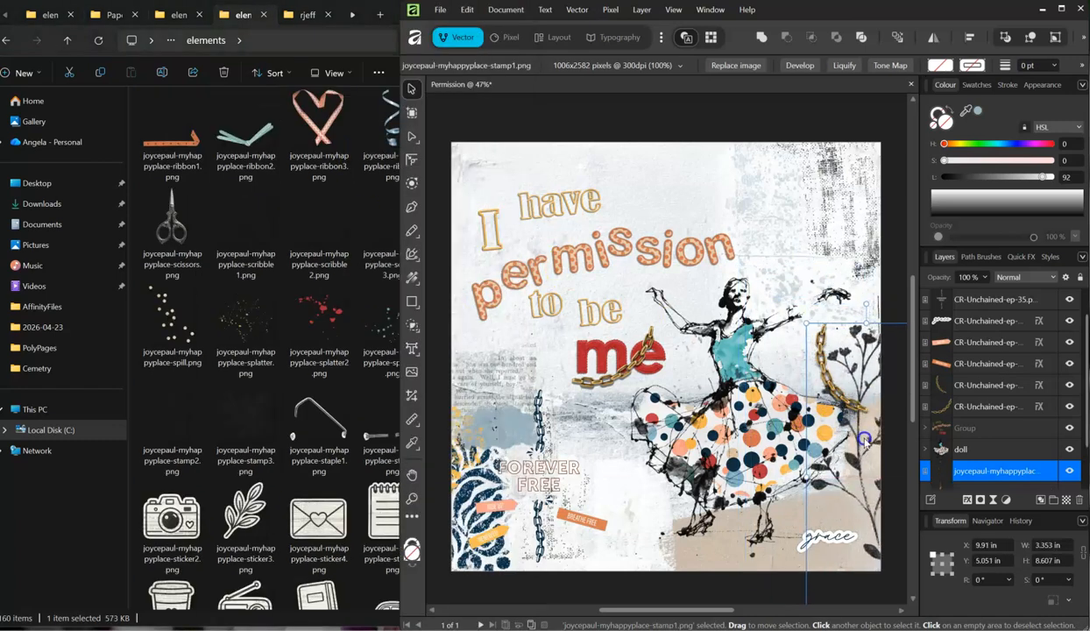
- Lower the botanical stamp's opacity to 42% and copy it to the left side of the page
{"action": "left_click", "coordinate": [988, 280]}
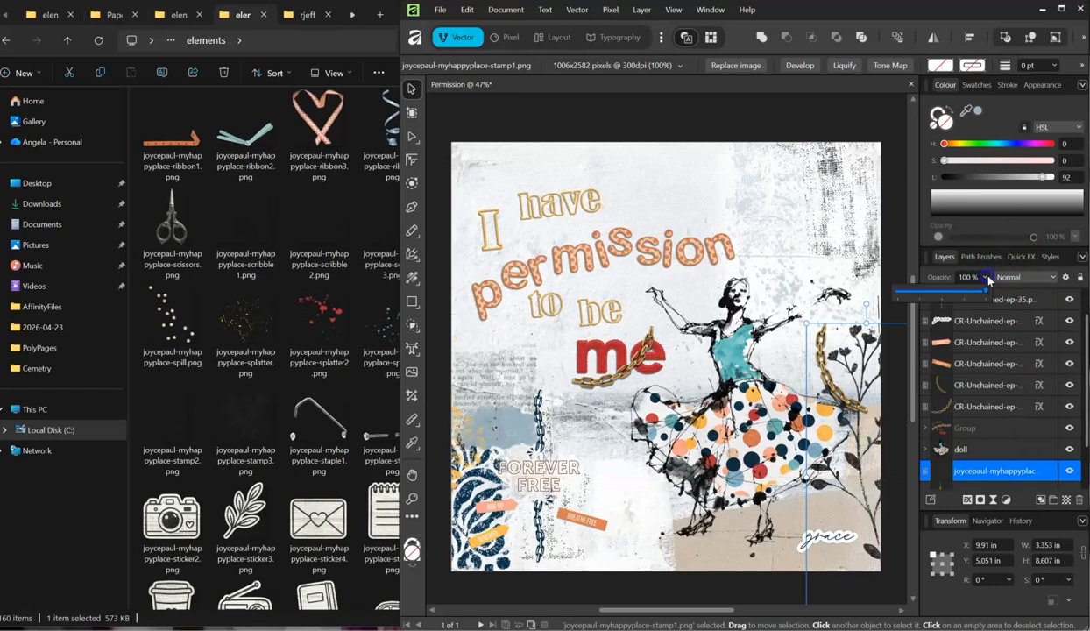
{"action": "left_click_drag", "start_coordinate": [987, 290], "coordinate": [934, 295]}
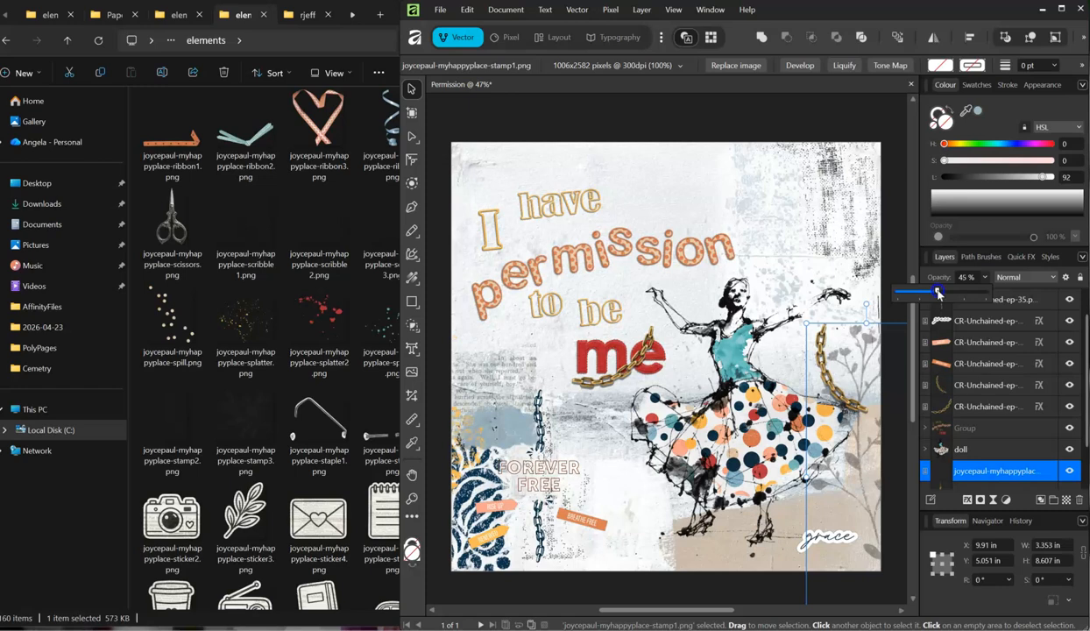
{"action": "left_click_drag", "start_coordinate": [870, 384], "coordinate": [586, 405]}
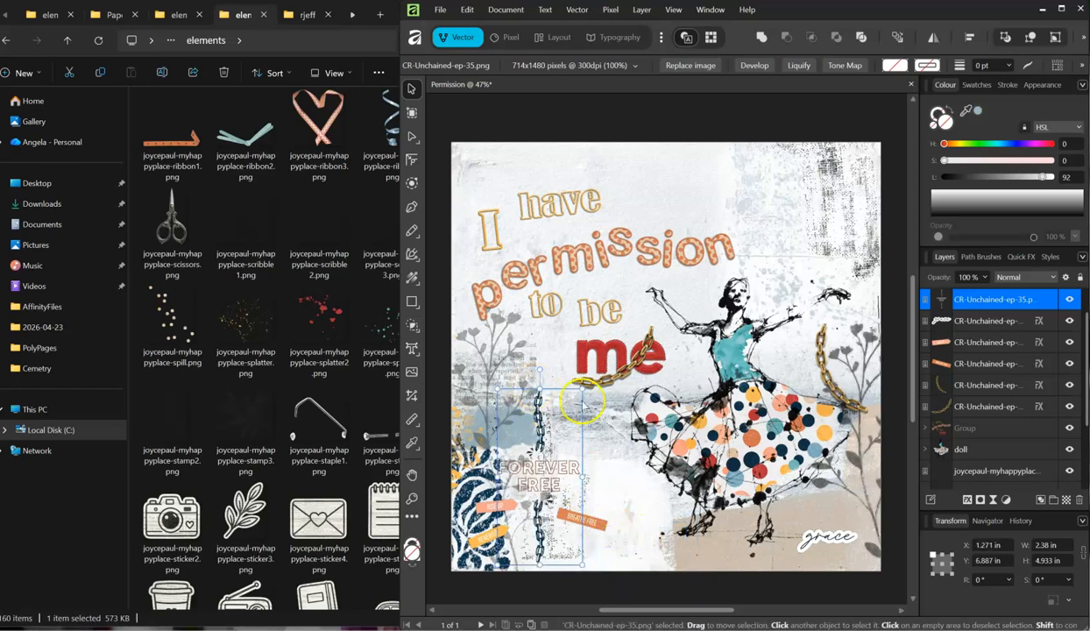
- Move the lowest botanical stamp copy behind the "Breathe Free" tag and reduce its opacity to 20%
{"action": "scroll", "coordinate": [977, 445], "scroll_direction": "down", "scroll_amount": 2}
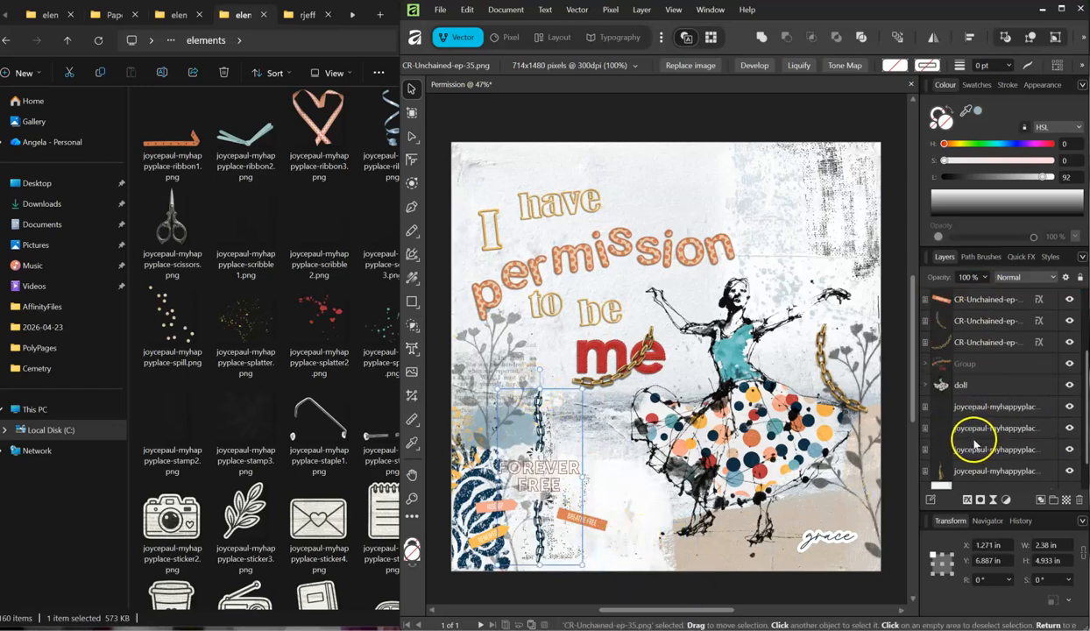
{"action": "left_click", "coordinate": [978, 404]}
{"action": "left_click", "coordinate": [981, 429]}
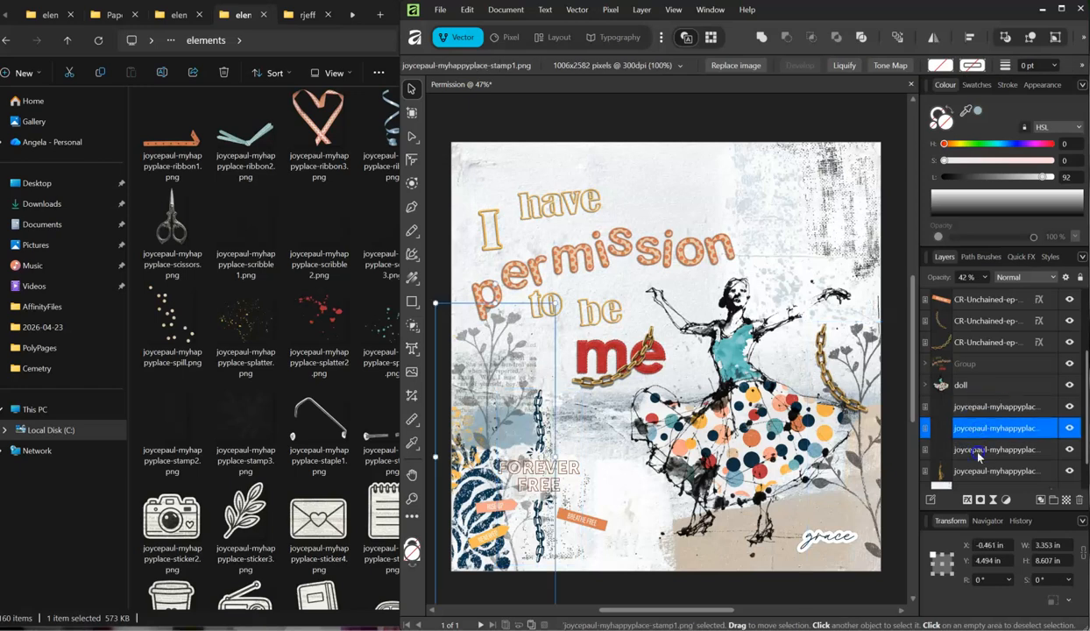
{"action": "left_click", "coordinate": [978, 452]}
{"action": "left_click_drag", "start_coordinate": [793, 534], "coordinate": [571, 542]}
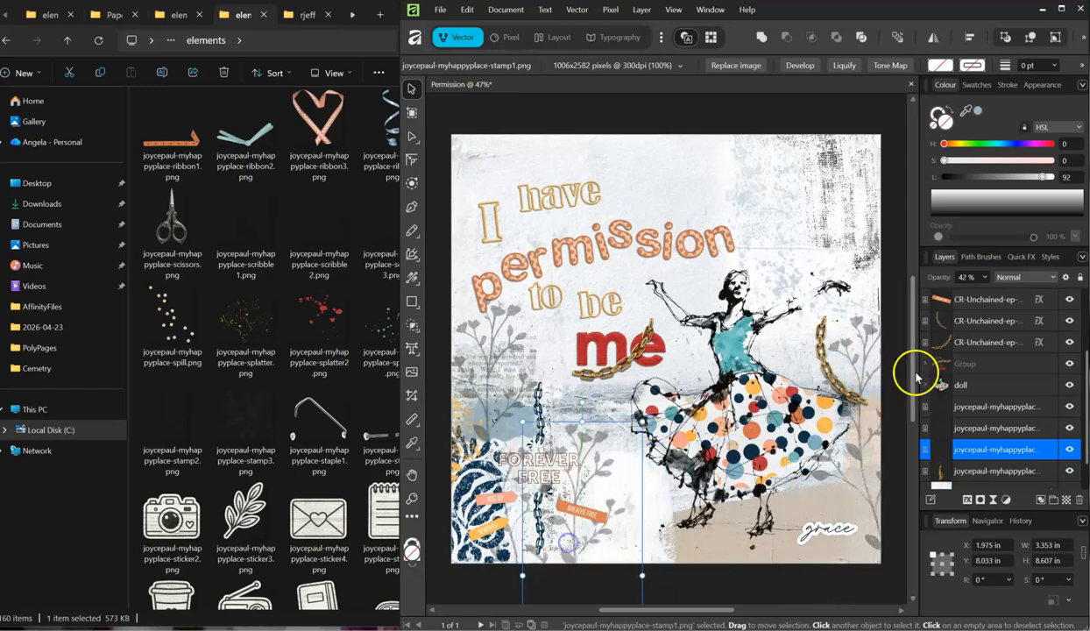
{"action": "left_click_drag", "start_coordinate": [983, 295], "coordinate": [967, 295]}
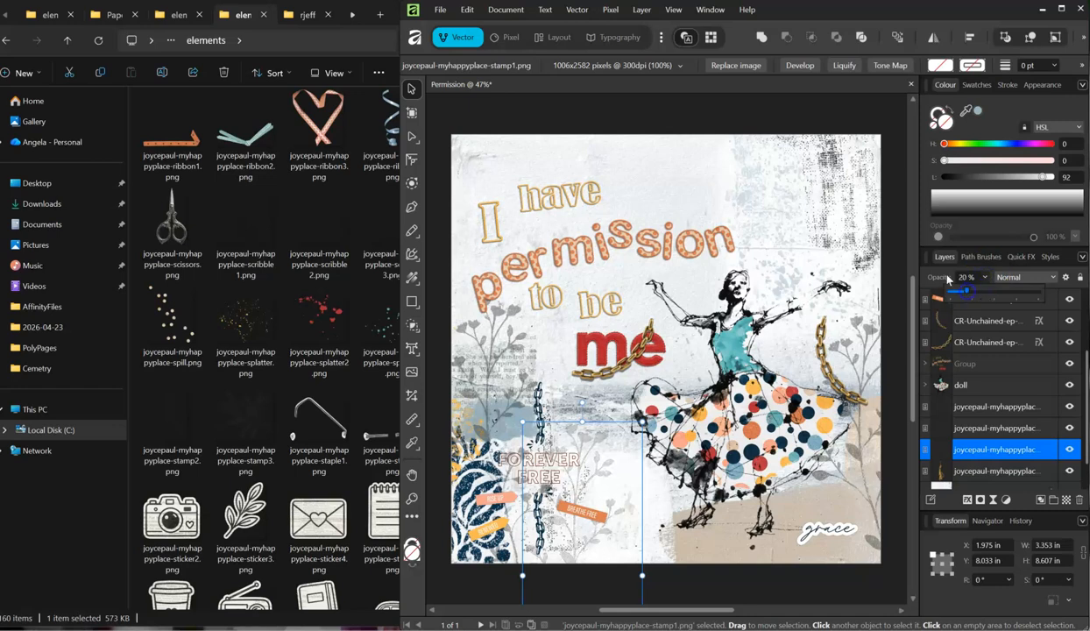
{"action": "left_click", "coordinate": [793, 115]}
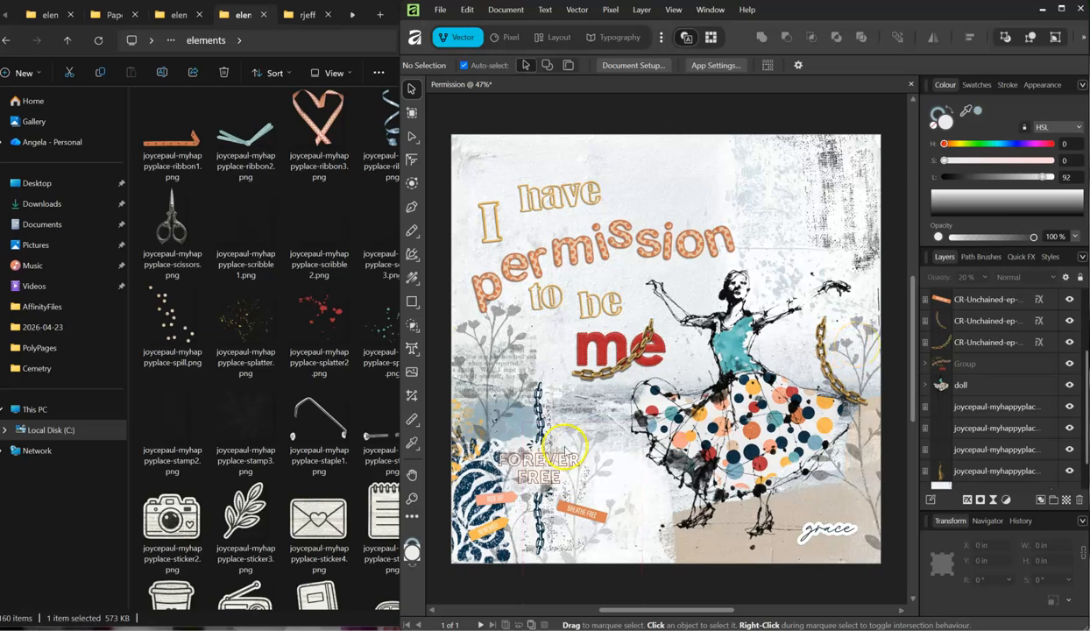
- Place the joycepaul-myhappyplace splatter, splatter2 and splatter3 images above the stamp layers in the page's lower-left area
{"action": "left_click", "coordinate": [266, 230]}
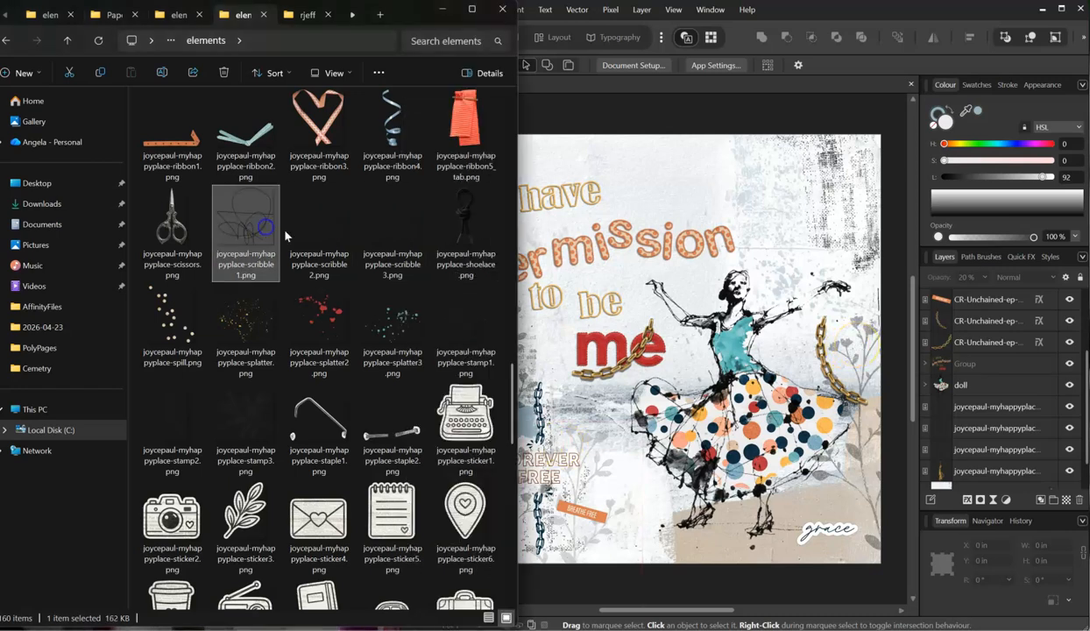
{"action": "left_click", "coordinate": [320, 322]}
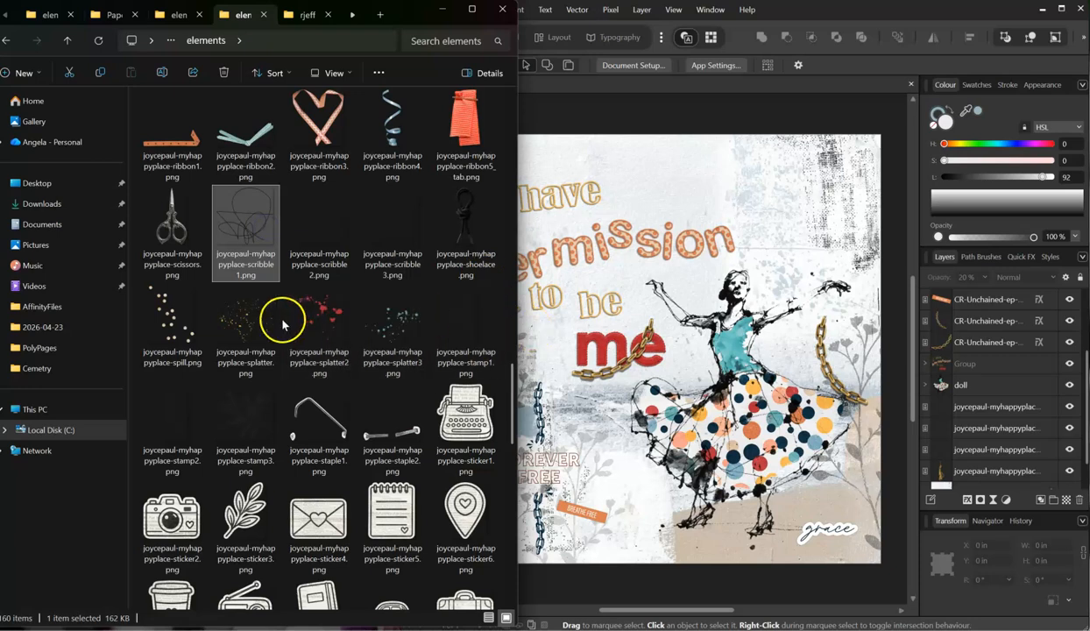
{"action": "left_click", "coordinate": [368, 324]}
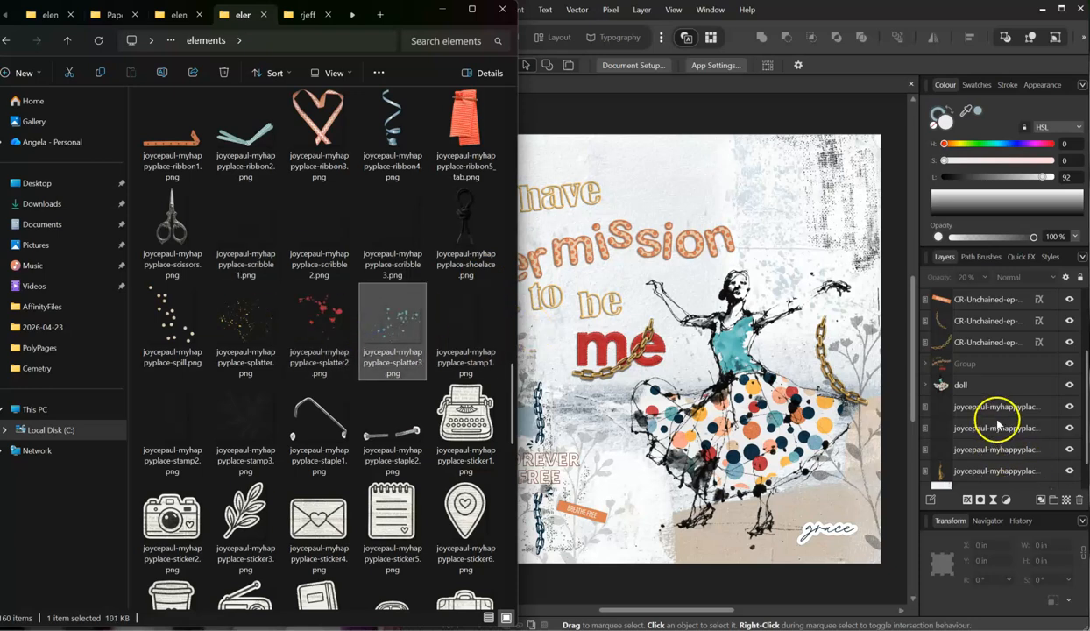
{"action": "left_click", "coordinate": [996, 410]}
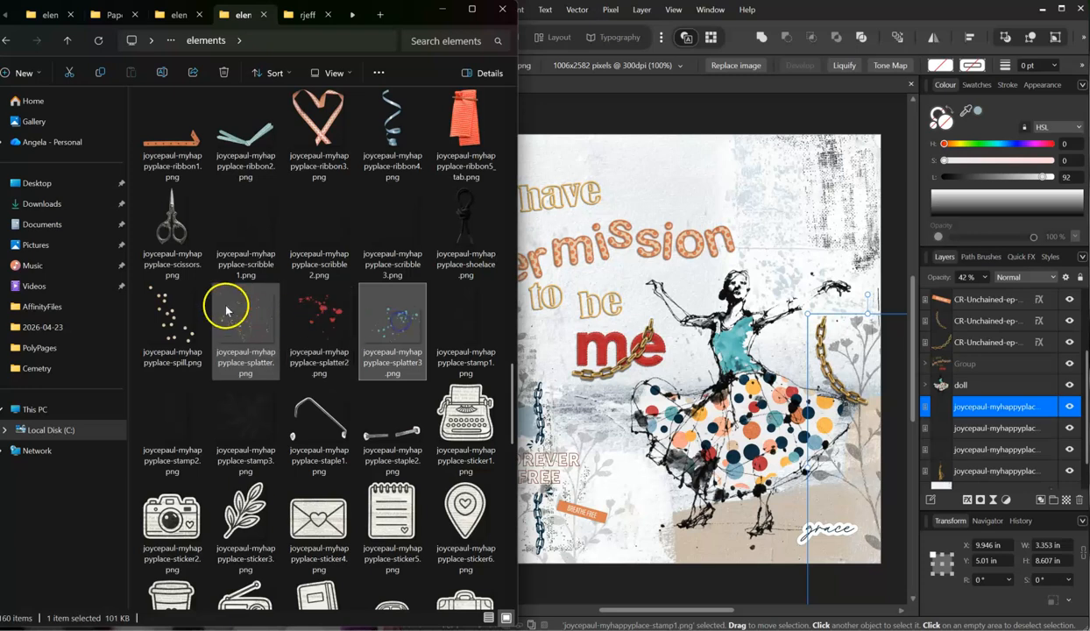
{"action": "left_click", "coordinate": [226, 308], "text": "shift"}
{"action": "left_click_drag", "start_coordinate": [377, 323], "coordinate": [593, 535]}
- Delete the red splatter2 image, move the yellow splatter toward the bottom centre and shift the teal splatter3 to the lower-left edge
{"action": "left_click", "coordinate": [995, 410]}
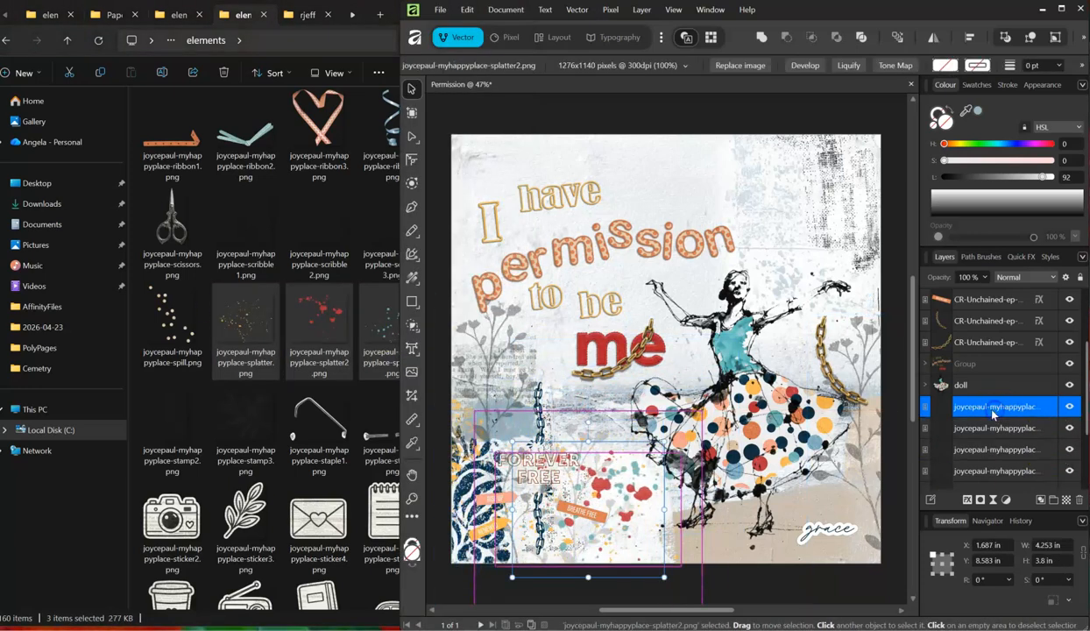
{"action": "key", "text": "Delete"}
{"action": "left_click", "coordinate": [974, 412]}
{"action": "left_click_drag", "start_coordinate": [582, 519], "coordinate": [680, 586]}
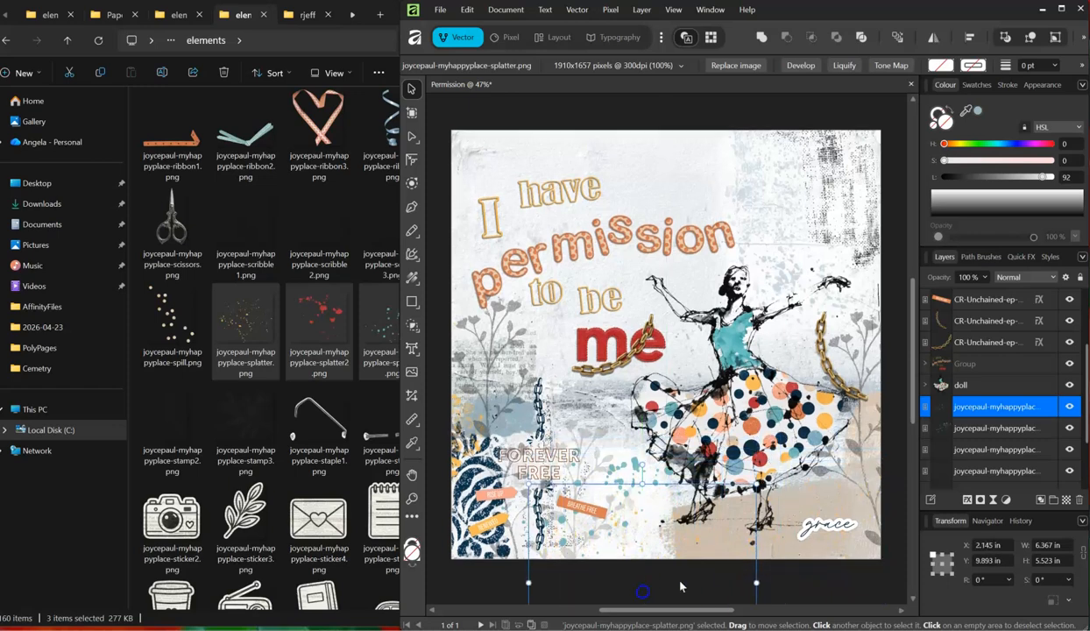
{"action": "left_click", "coordinate": [984, 430]}
{"action": "left_click_drag", "start_coordinate": [614, 500], "coordinate": [574, 496]}
- Place PGD_Samar_DoodledNotes_pu.png from the PGD_Samar elements folder near the dancer's hand at the right edge and set its opacity to 38%
{"action": "left_click", "coordinate": [176, 14]}
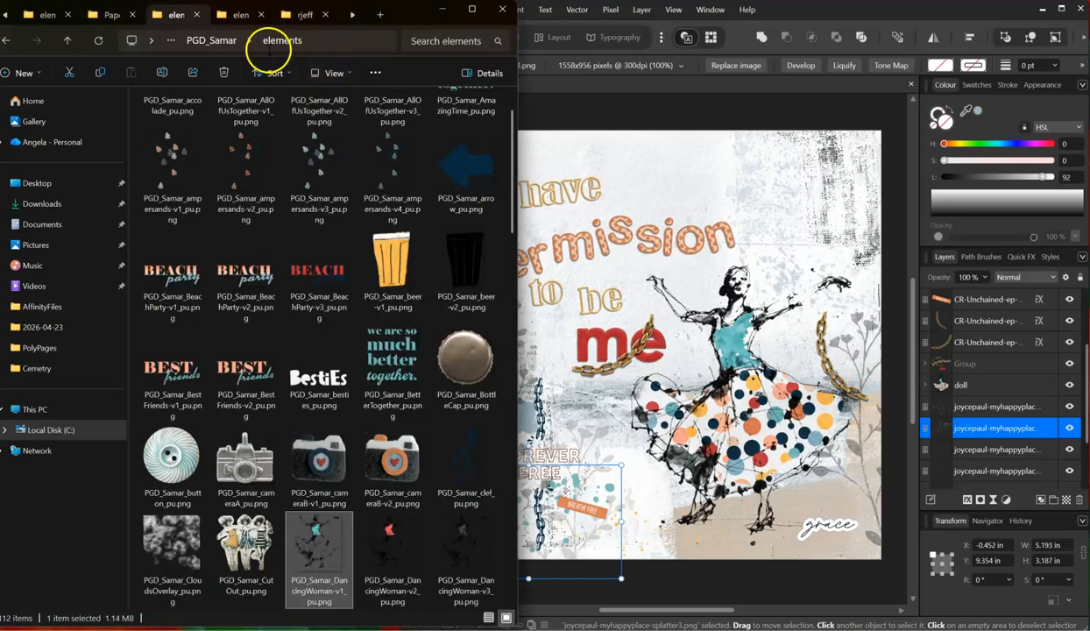
{"action": "left_click", "coordinate": [222, 42]}
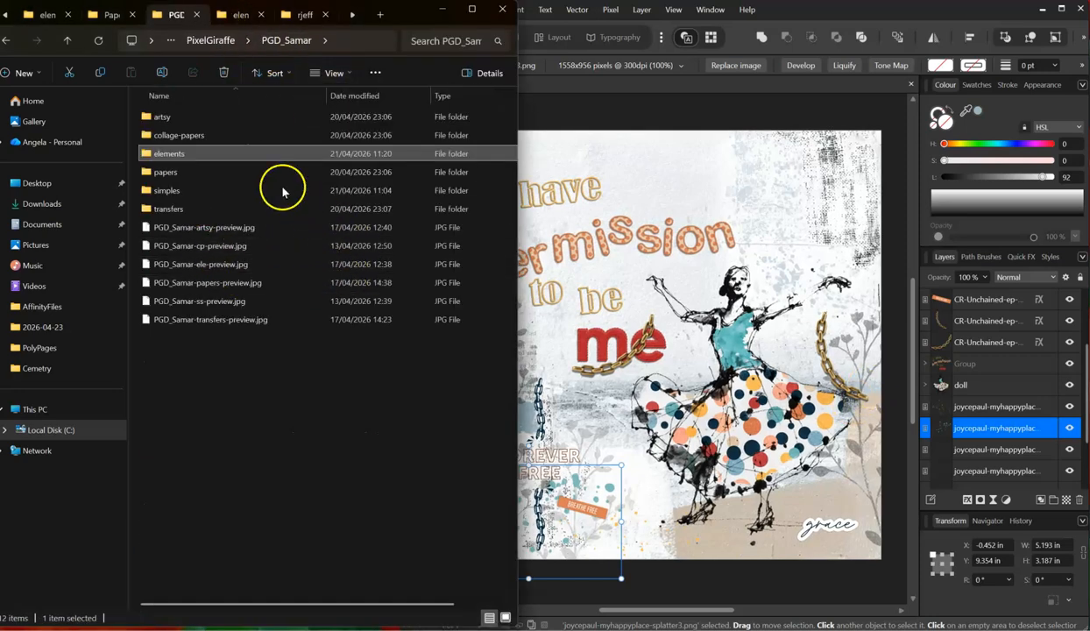
{"action": "double_click", "coordinate": [166, 153]}
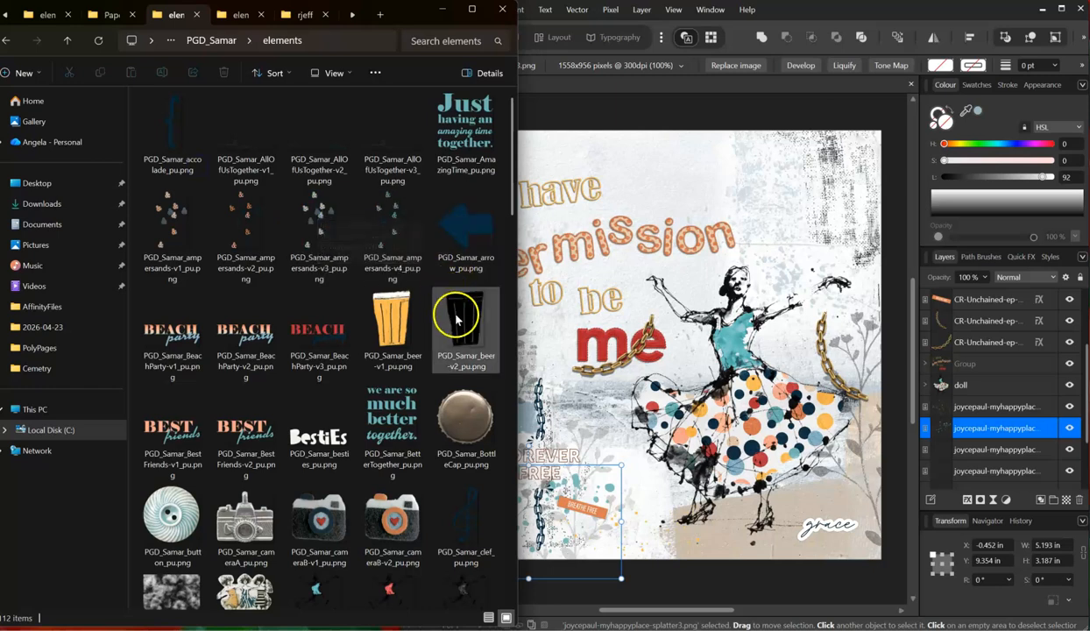
{"action": "scroll", "coordinate": [463, 496], "scroll_direction": "down", "scroll_amount": 5}
{"action": "mouse_move", "coordinate": [261, 255]}
{"action": "left_mouse_down"}
{"action": "mouse_move", "coordinate": [420, 260]}
{"action": "mouse_move", "coordinate": [875, 230]}
{"action": "mouse_move", "coordinate": [863, 224]}
{"action": "mouse_move", "coordinate": [844, 265]}
{"action": "mouse_move", "coordinate": [861, 269]}
{"action": "left_mouse_up"}
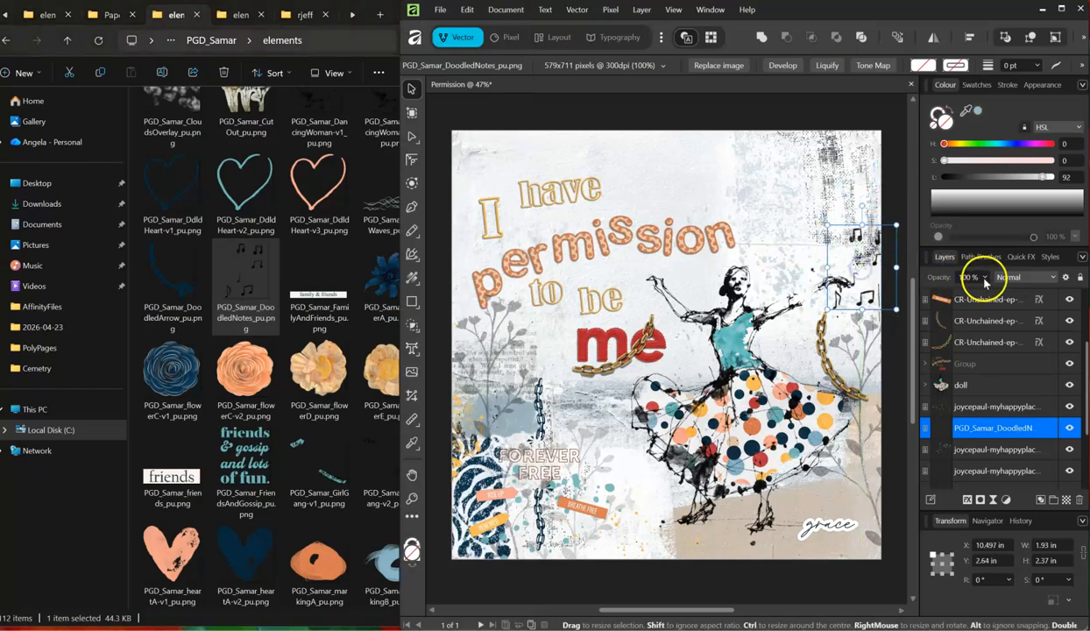
{"action": "left_click_drag", "start_coordinate": [983, 300], "coordinate": [952, 294]}
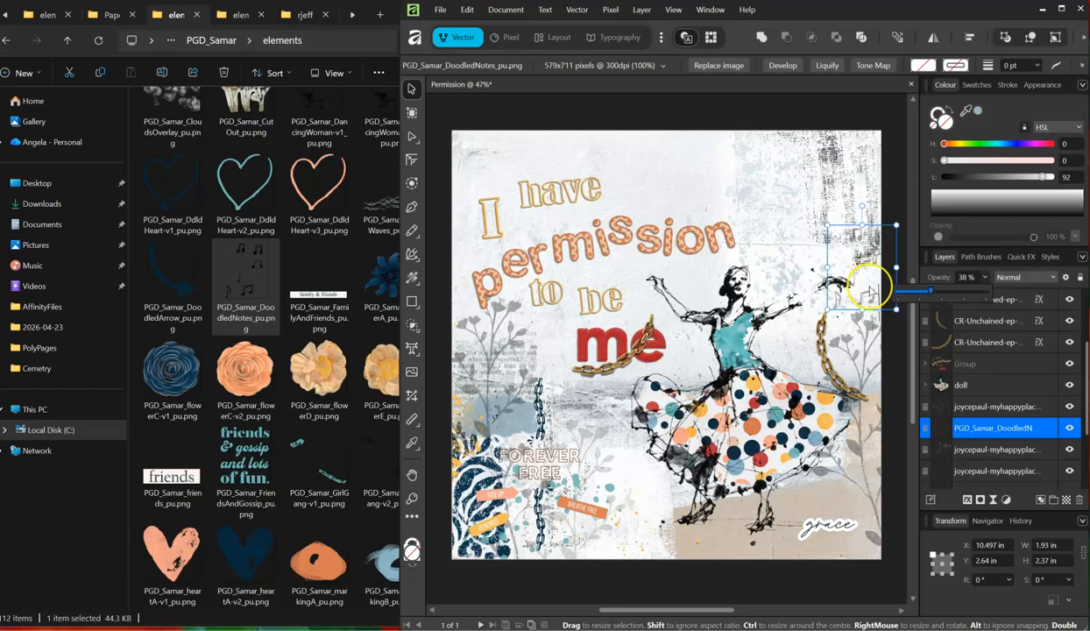
- Duplicate the doodled notes image and place the copy around the word "permission", above the dancer's raised arm
{"action": "left_click_drag", "start_coordinate": [870, 294], "coordinate": [649, 254]}
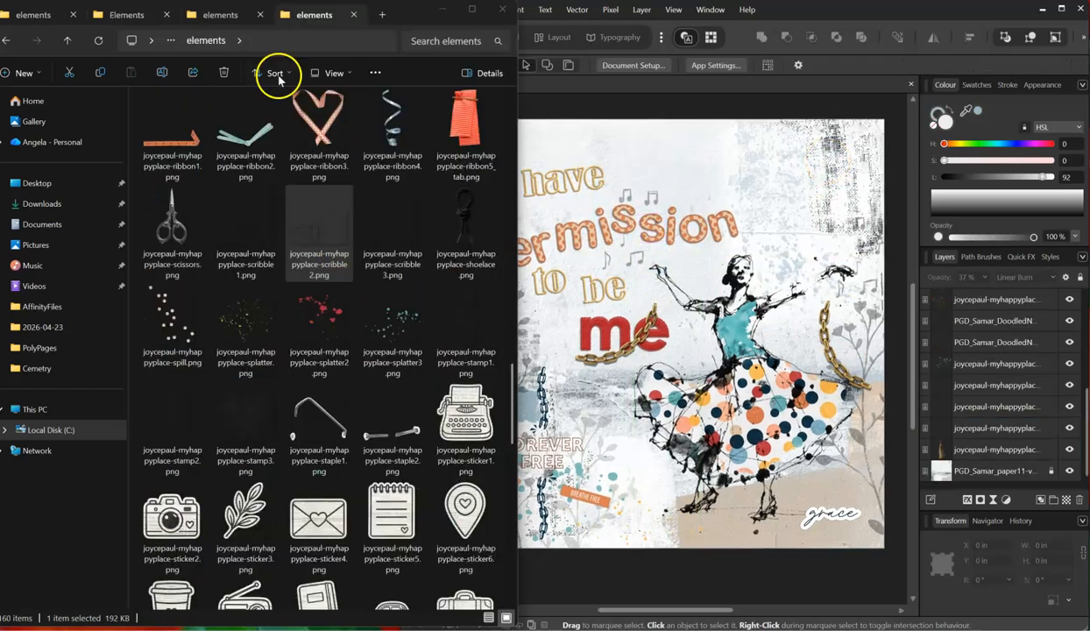
- Place KimJensen_FrolickyFunEP_stitching-green.png from the KimJensen_FrolickyFun Elements folder above the doll layer, beneath the dancer's feet
{"action": "left_click", "coordinate": [222, 17]}
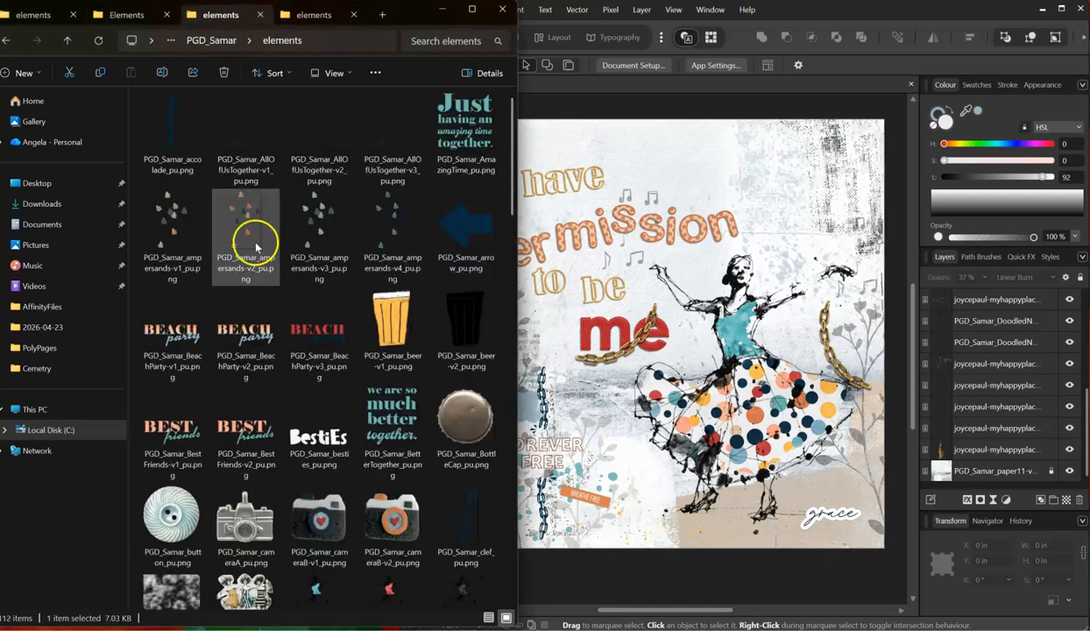
{"action": "left_click", "coordinate": [129, 16]}
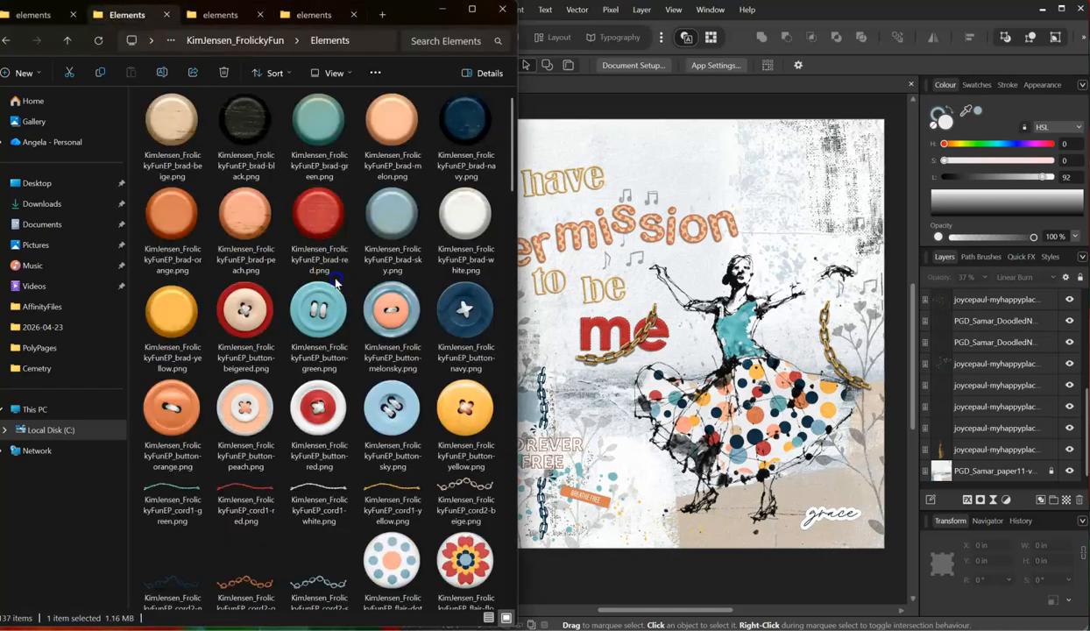
{"action": "scroll", "coordinate": [320, 324], "scroll_direction": "down", "scroll_amount": 10}
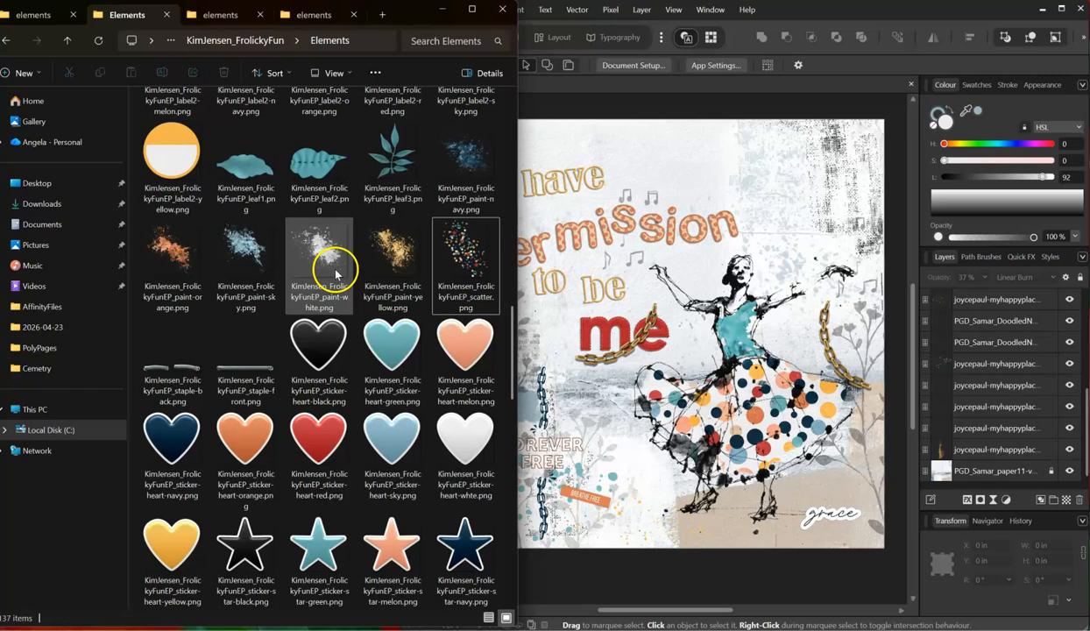
{"action": "scroll", "coordinate": [335, 275], "scroll_direction": "down", "scroll_amount": 10}
{"action": "scroll", "coordinate": [329, 272], "scroll_direction": "up", "scroll_amount": 5}
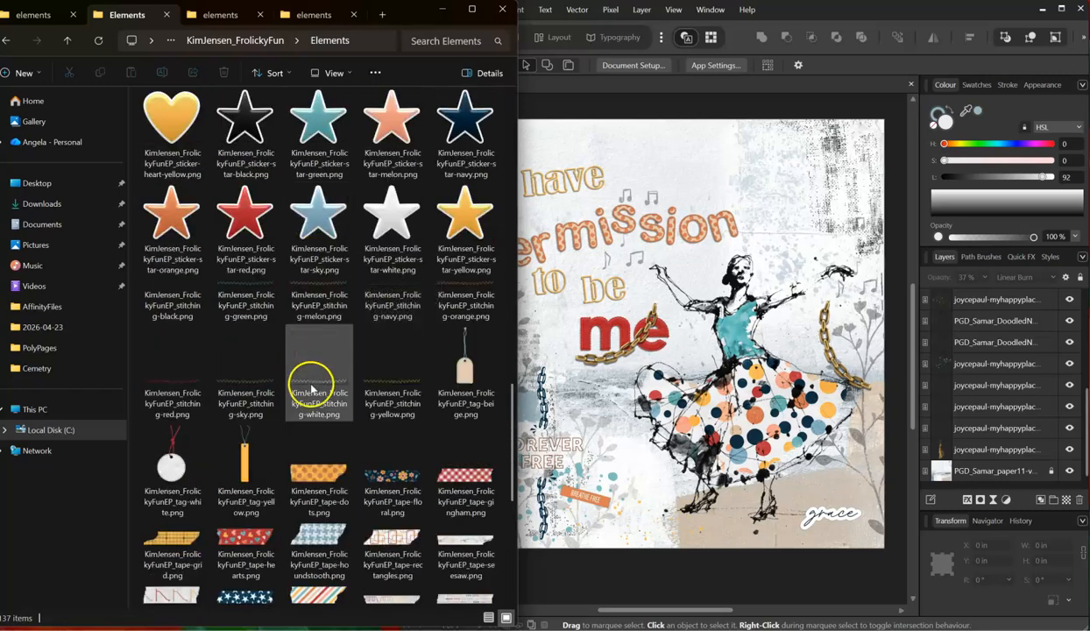
{"action": "left_click", "coordinate": [322, 296]}
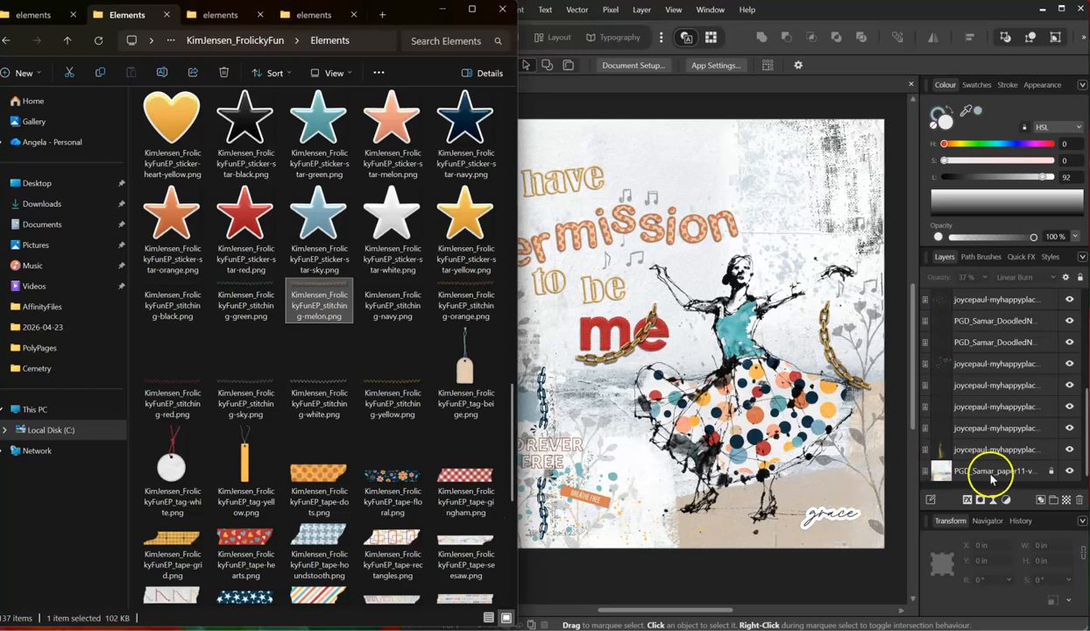
{"action": "left_click", "coordinate": [749, 385]}
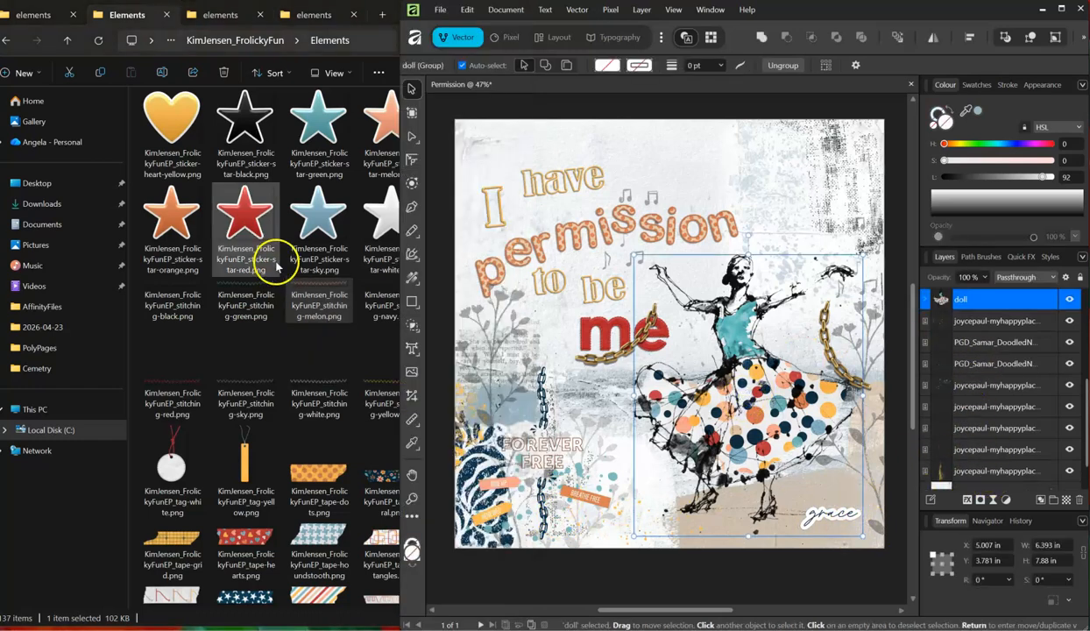
{"action": "left_click", "coordinate": [245, 298]}
{"action": "left_click_drag", "start_coordinate": [231, 297], "coordinate": [718, 517]}
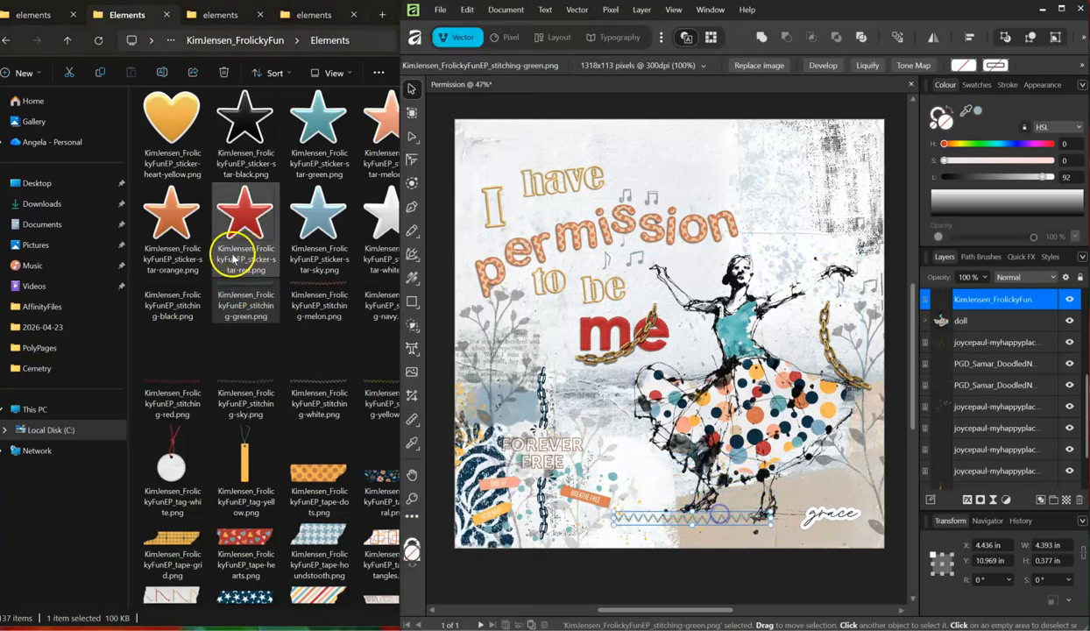
- Place the black, melon and sky KimJensen_FrolickyFunEP stitching images overlapping the green stitching beneath the dancer's feet, leaving nothing selected
{"action": "left_click_drag", "start_coordinate": [173, 299], "coordinate": [762, 512]}
{"action": "key", "text": "ctrl+z"}
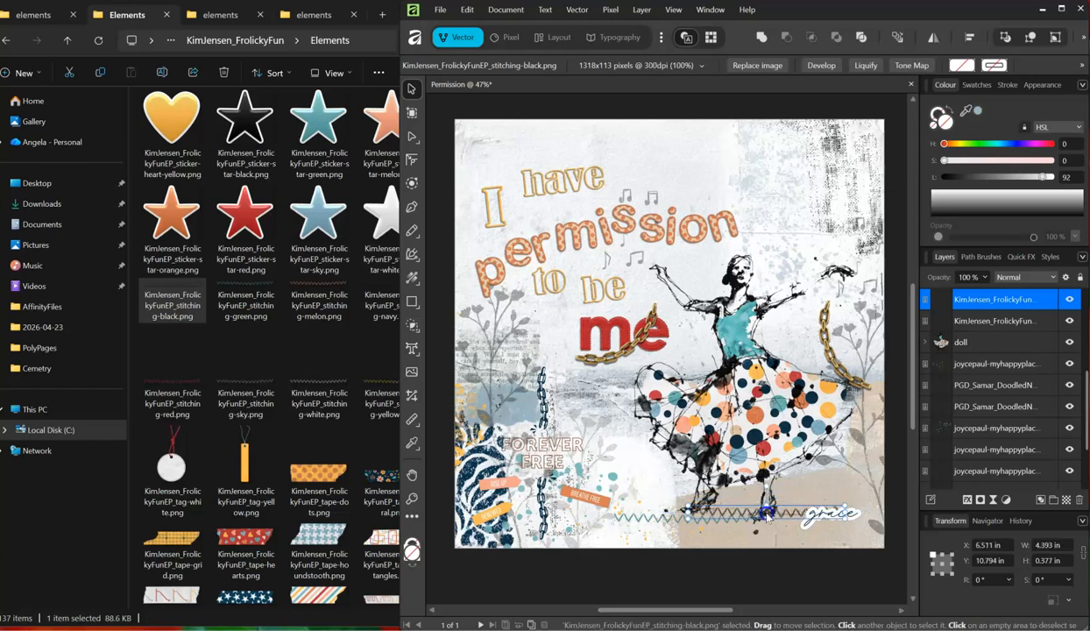
{"action": "left_click_drag", "start_coordinate": [324, 300], "coordinate": [742, 525]}
{"action": "left_click_drag", "start_coordinate": [246, 380], "coordinate": [772, 528]}
{"action": "left_click", "coordinate": [848, 585]}
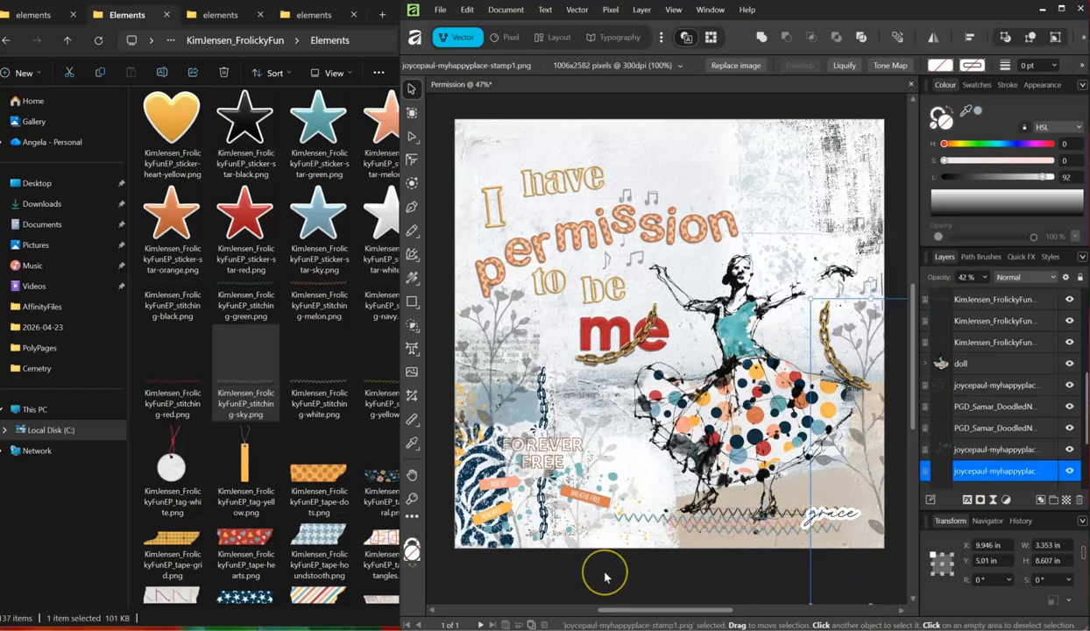
{"action": "left_click", "coordinate": [727, 114]}
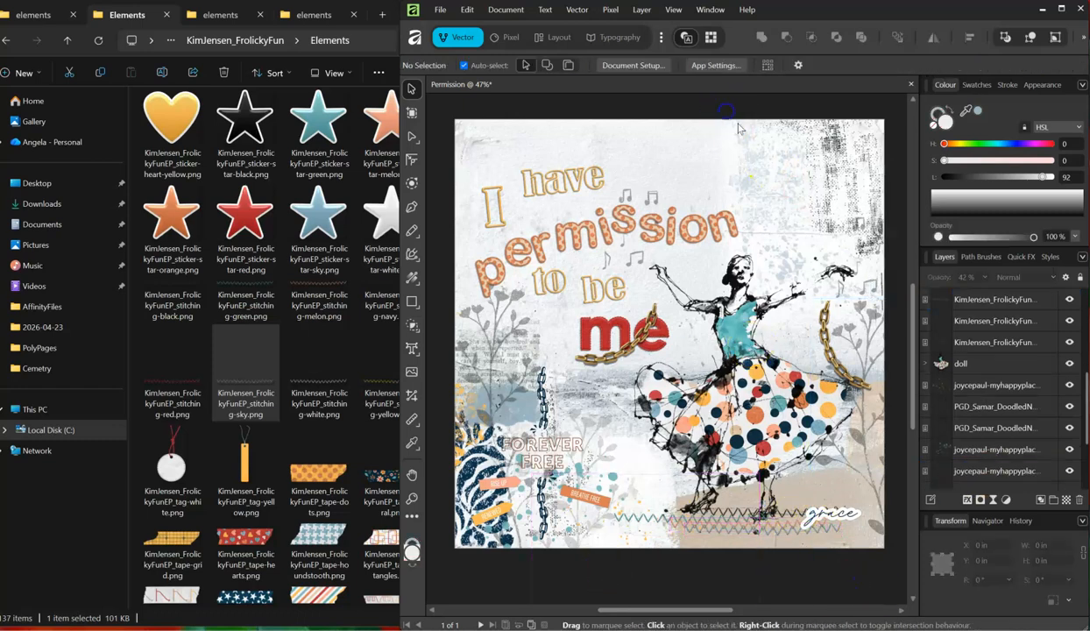